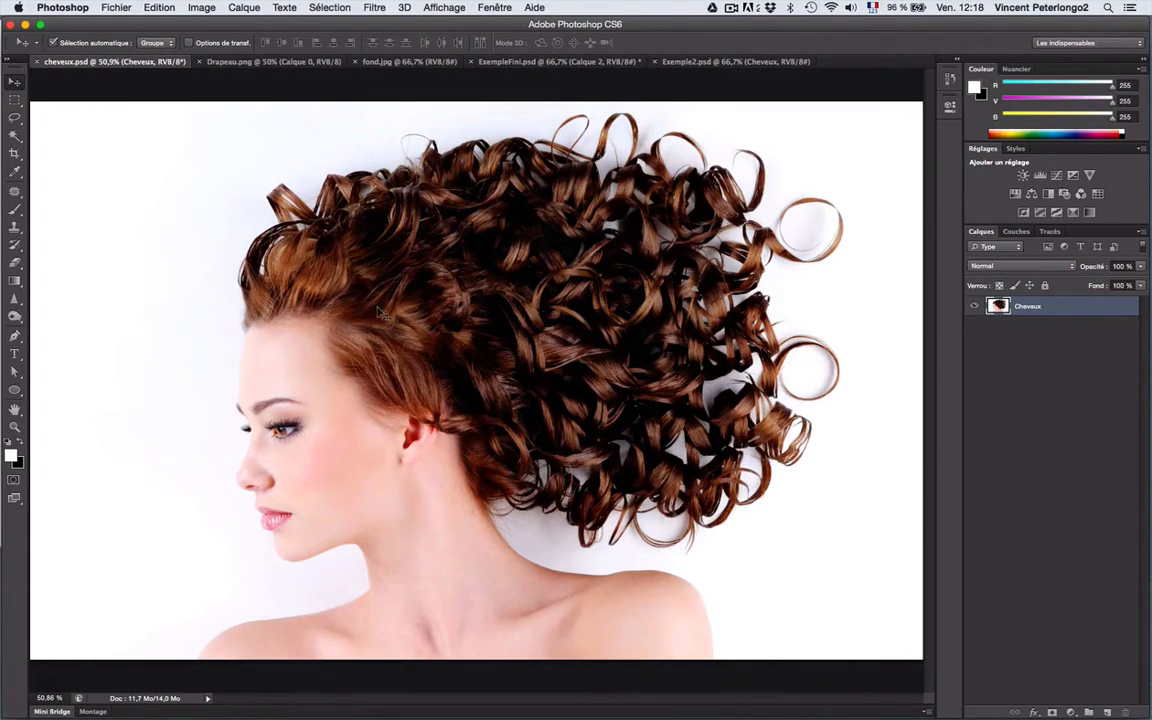
Copy the Cheveux layer from cheveux.psd into the fond.jpg document, above its background.
drag(380, 291, 379, 75)
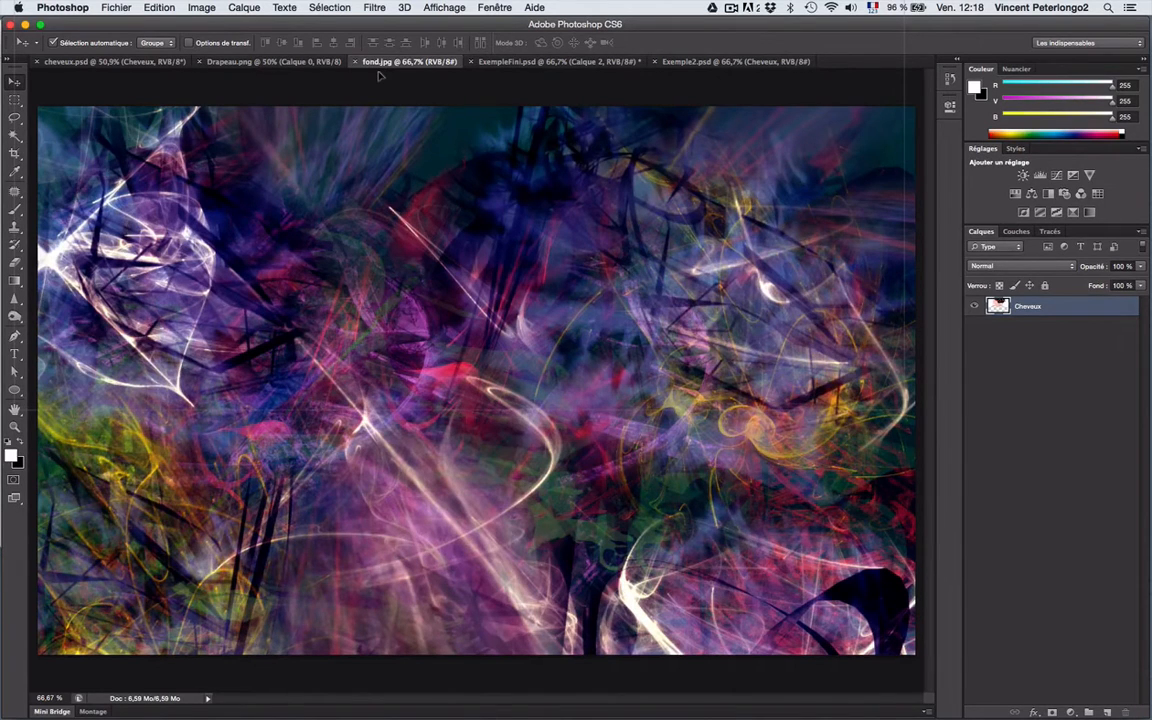
drag(379, 75, 382, 324)
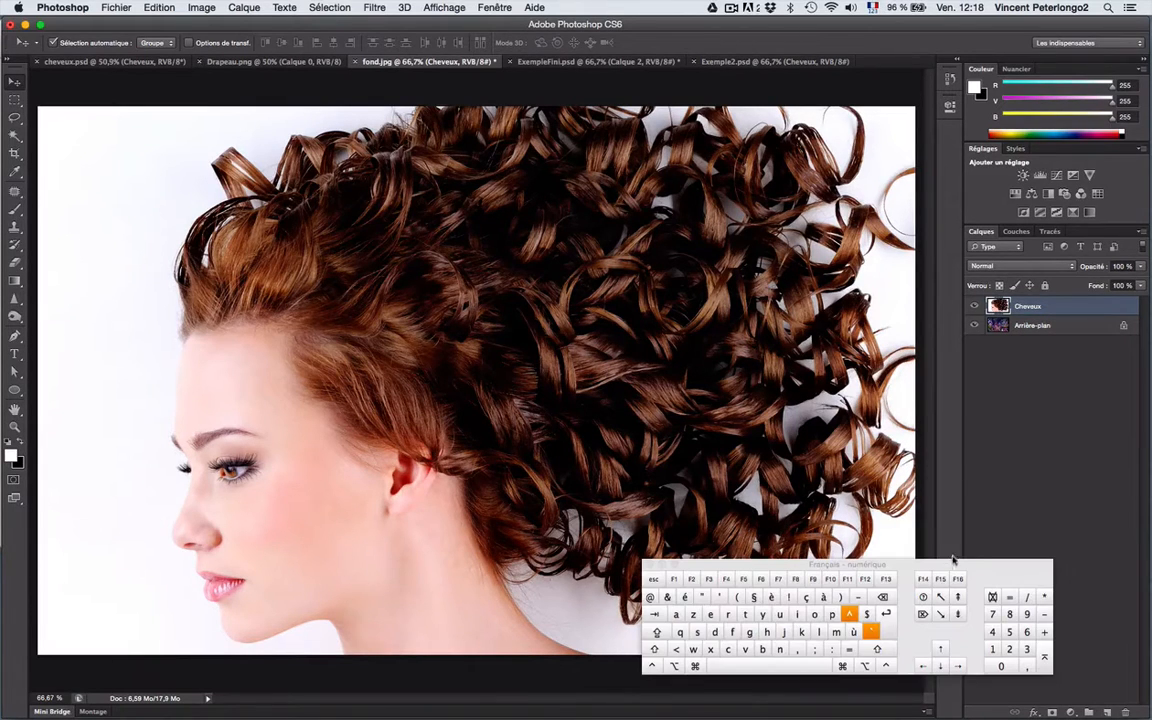
drag(946, 560, 897, 568)
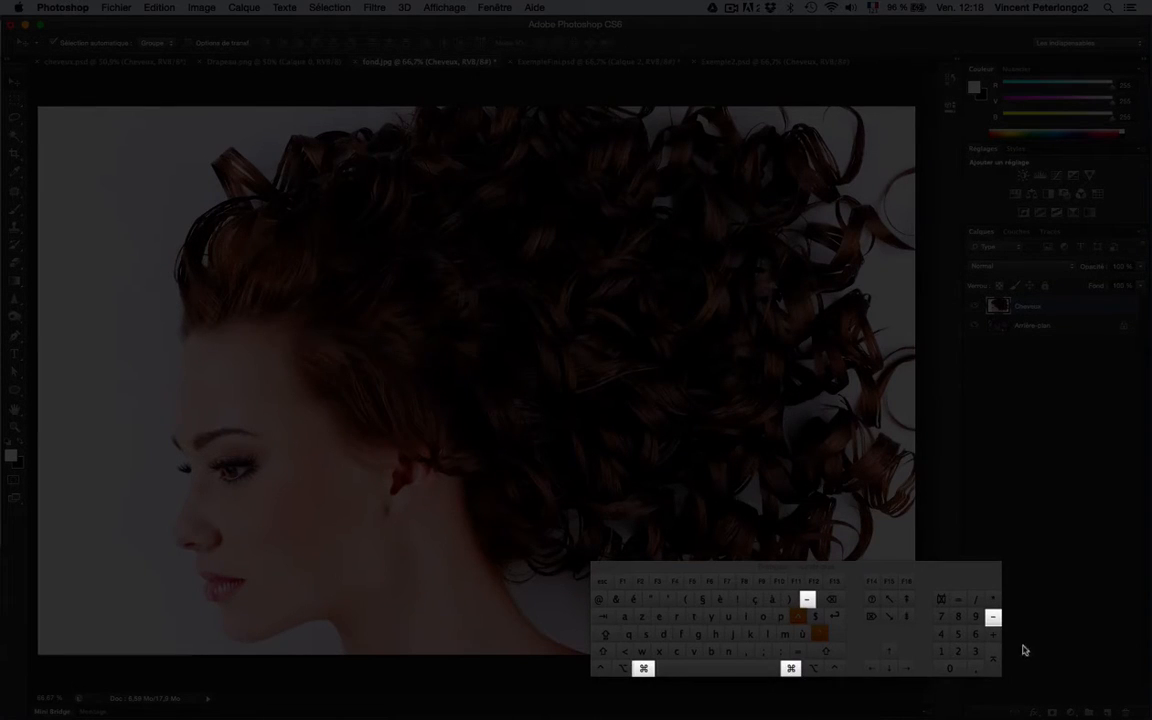
Free-transform the Cheveux layer proportionally to about 75% and align it so that it covers the whole canvas.
key(super+minus)
key(super+minus)
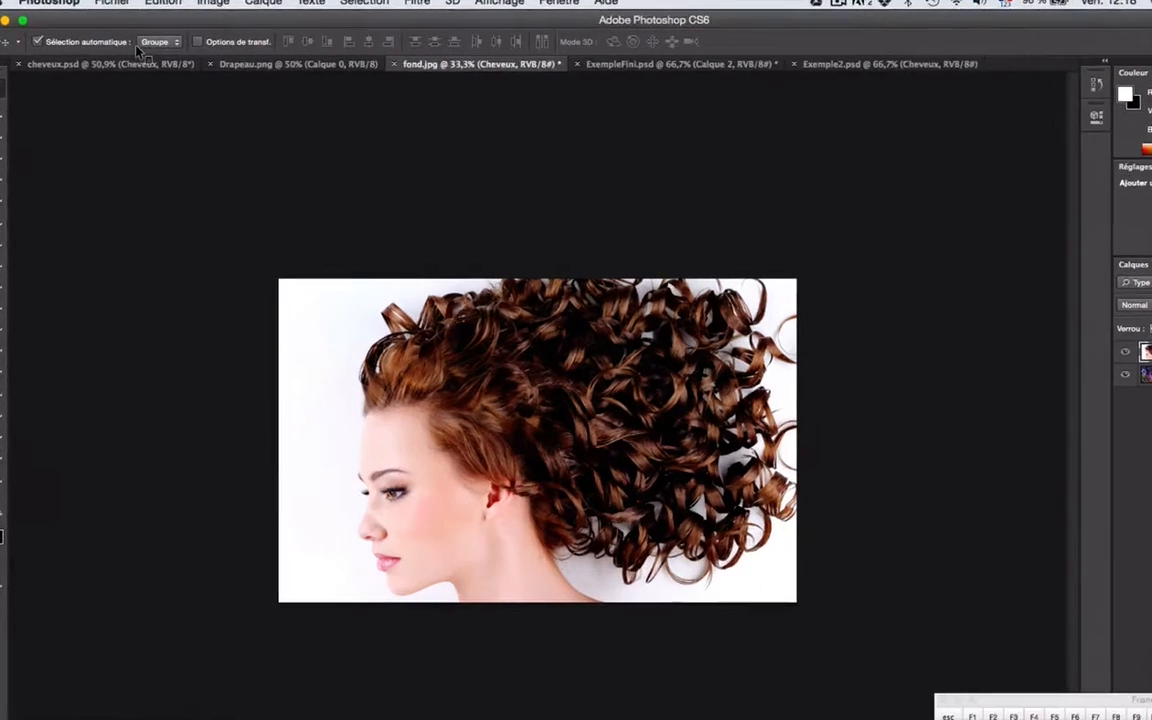
click(164, 1)
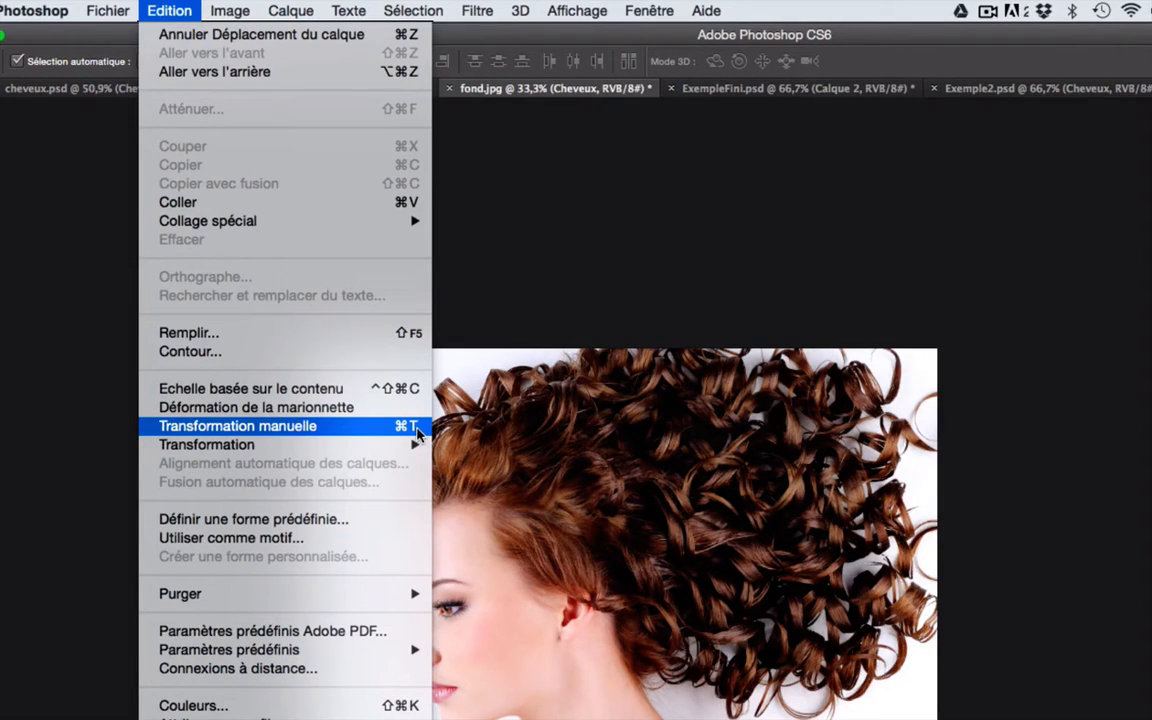
click(417, 432)
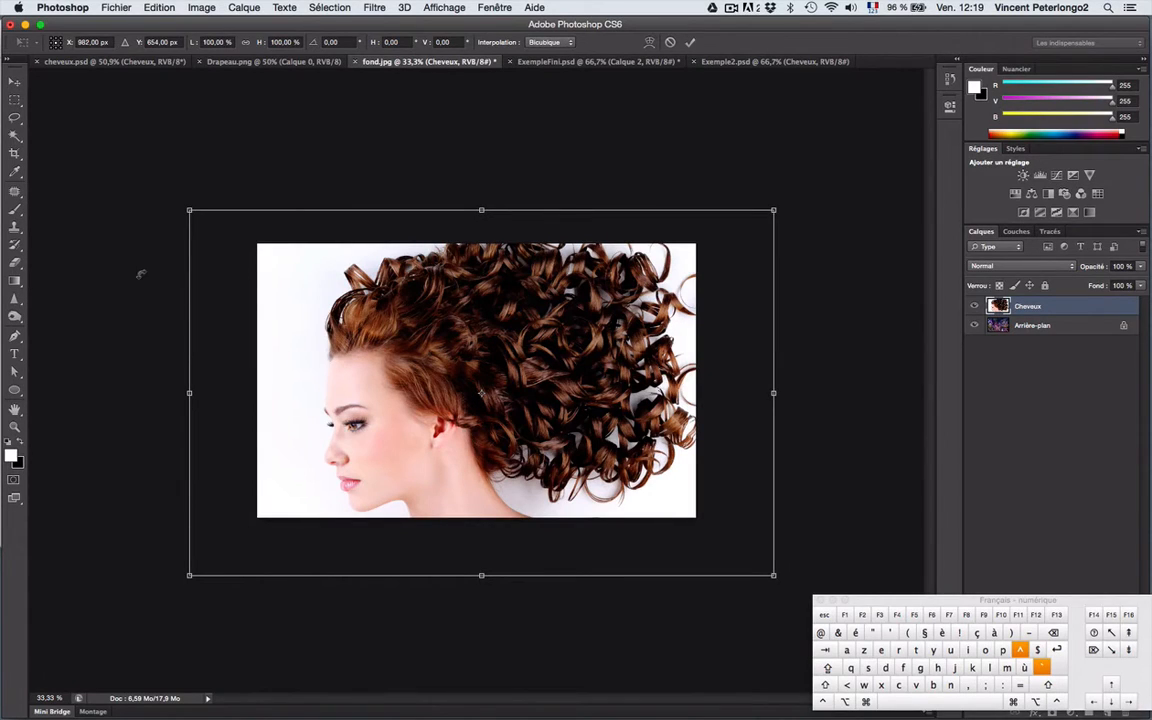
key(shift)
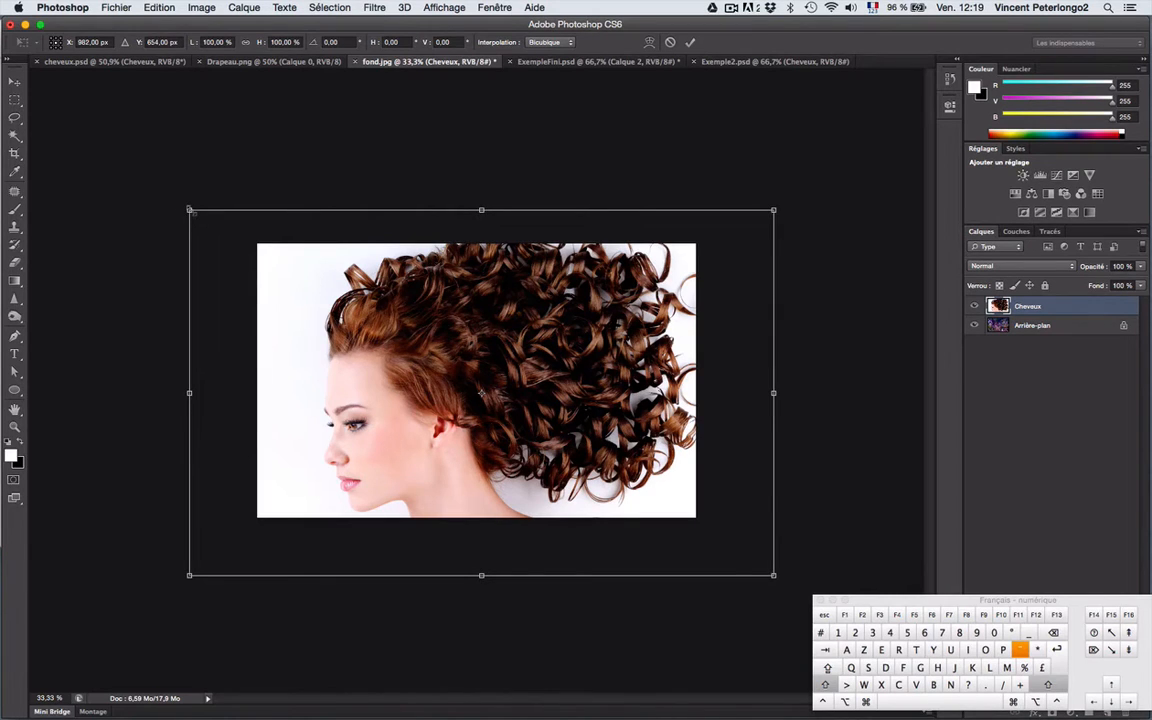
drag(189, 210, 237, 252)
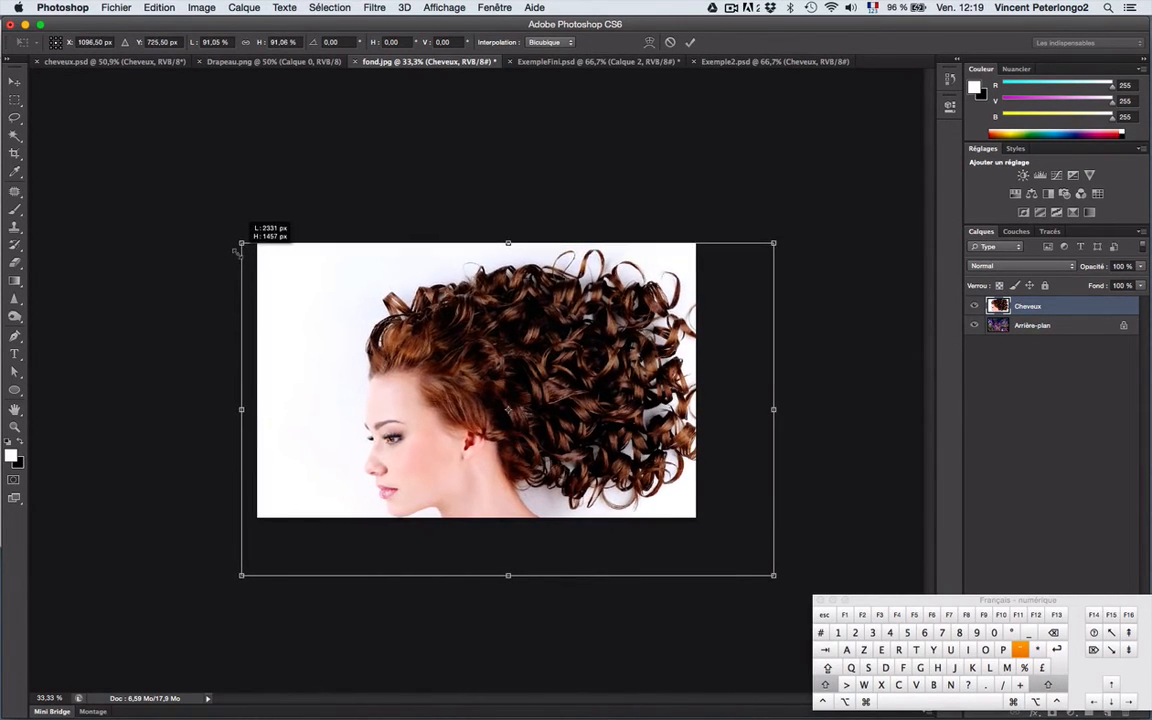
drag(774, 575, 689, 512)
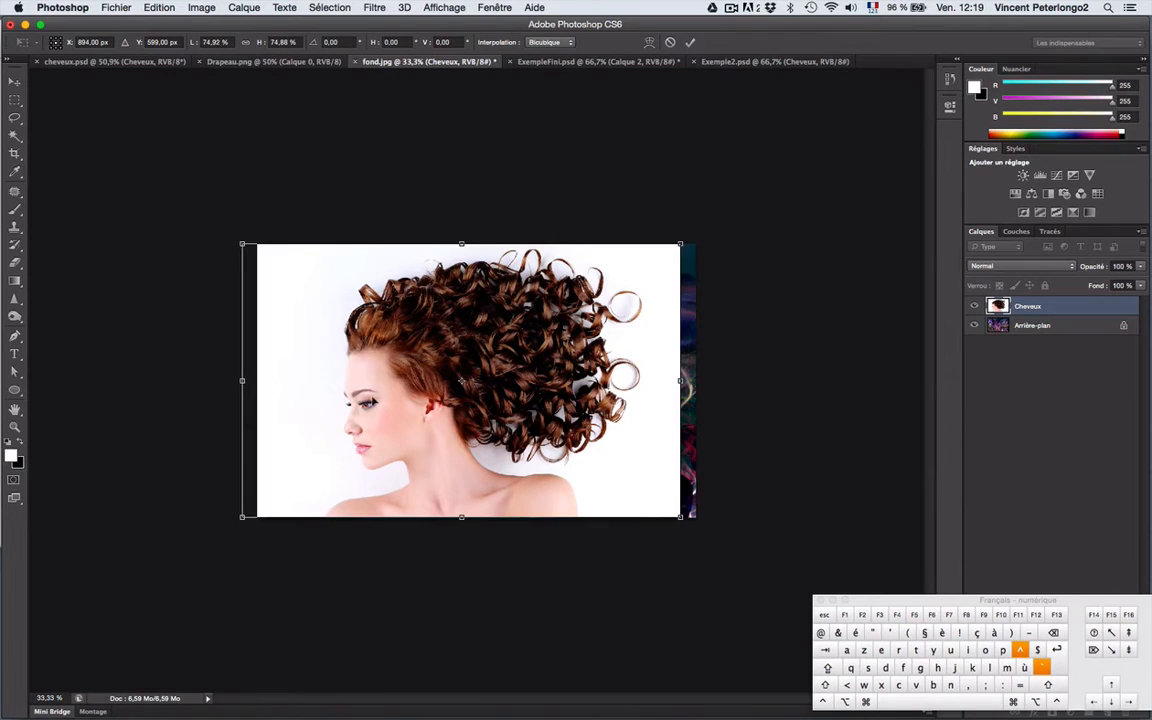
drag(339, 361, 390, 368)
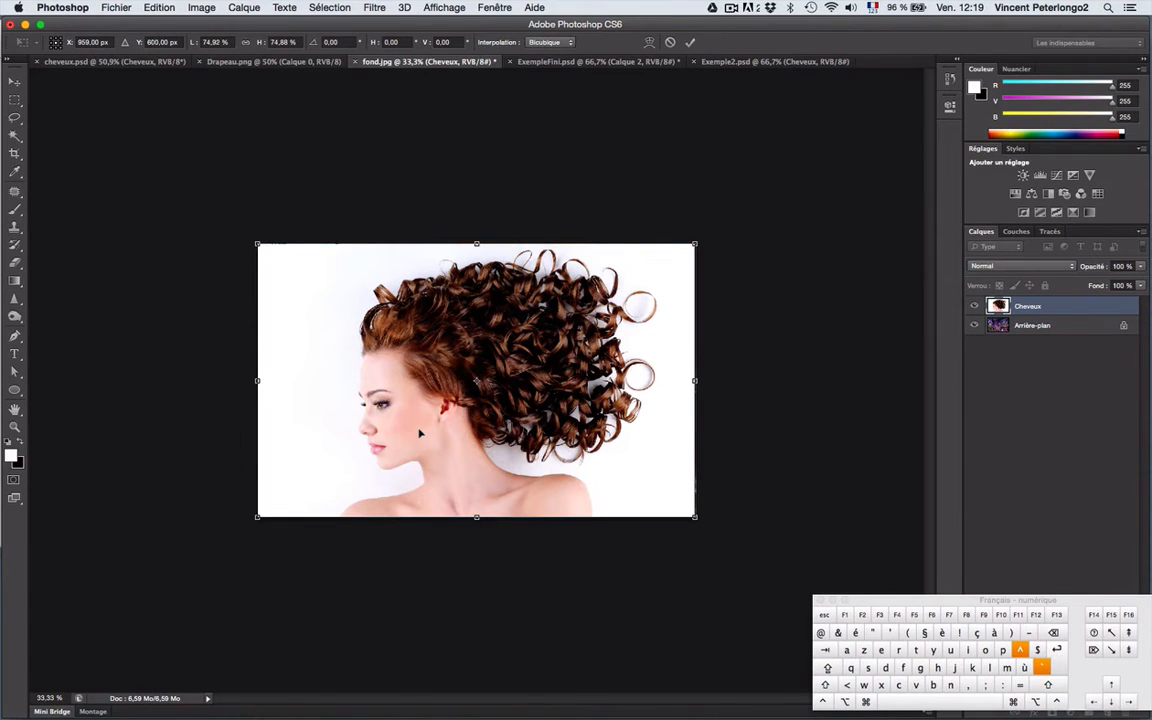
key(super+plus)
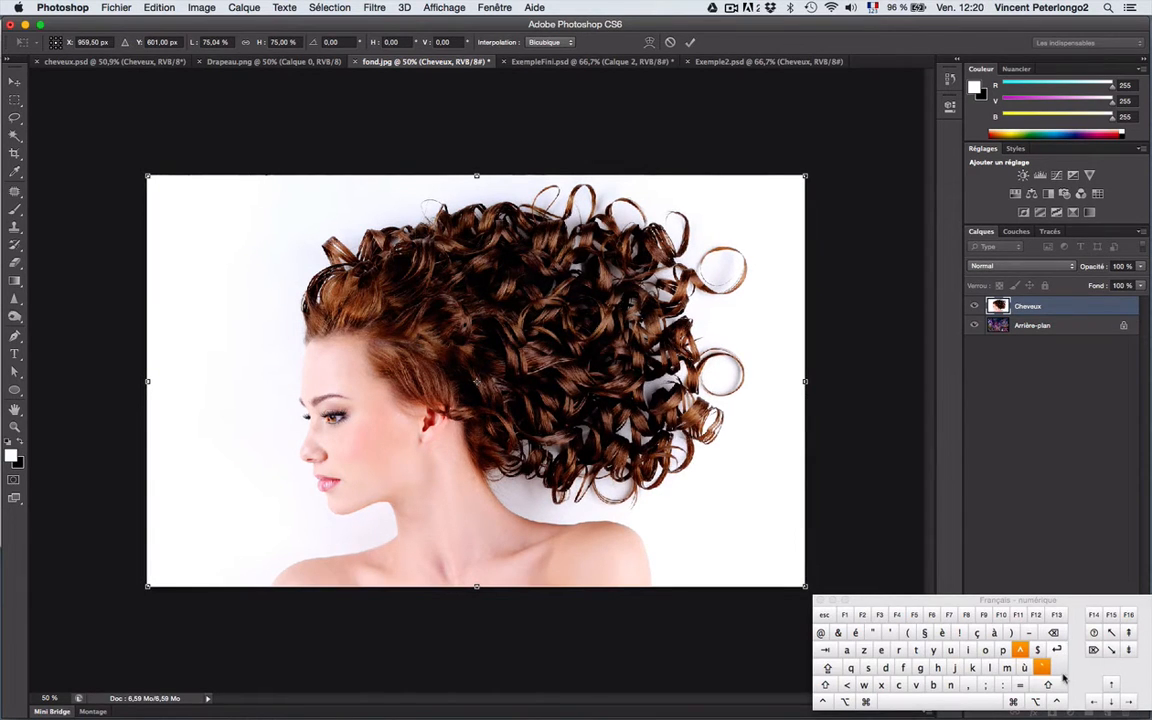
drag(1062, 604, 967, 607)
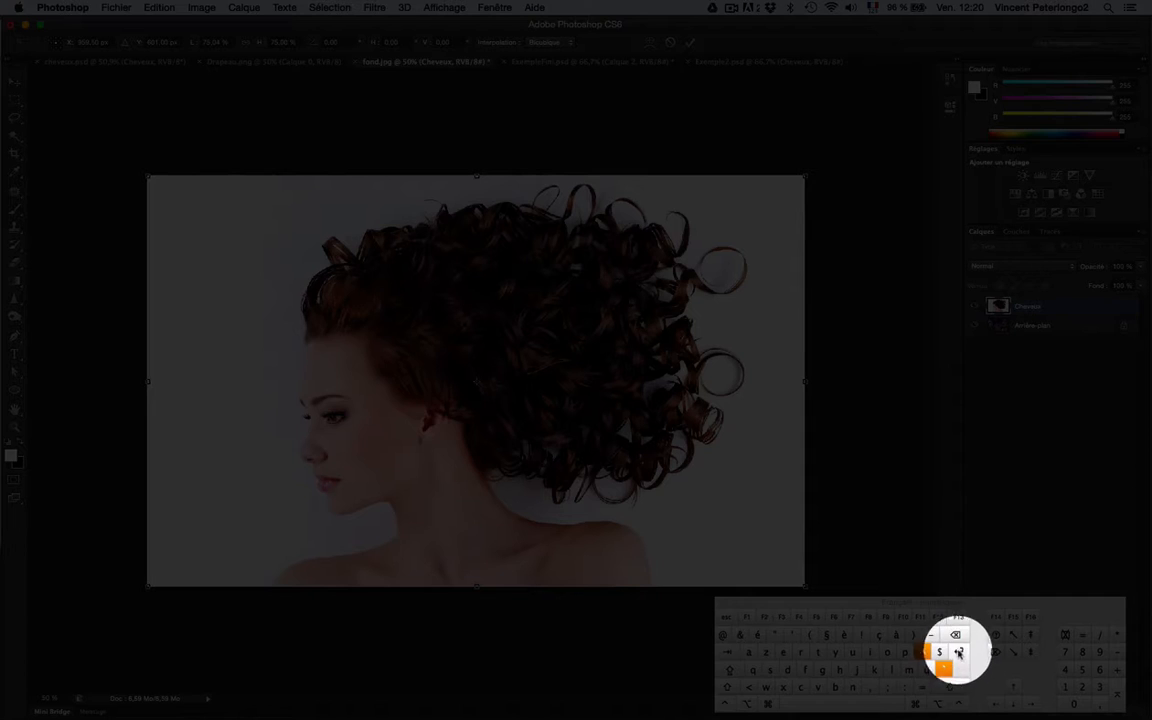
key(Return)
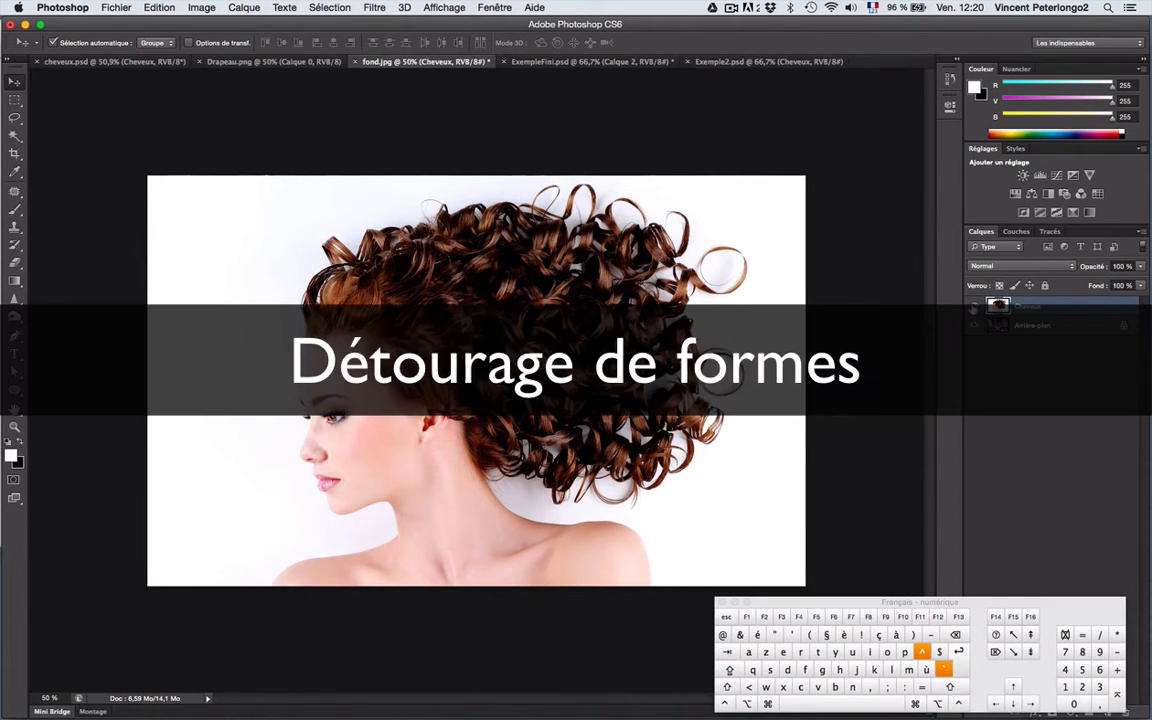
Toggle the Cheveux layer's visibility off and back on to check the background behind it.
click(974, 307)
click(974, 307)
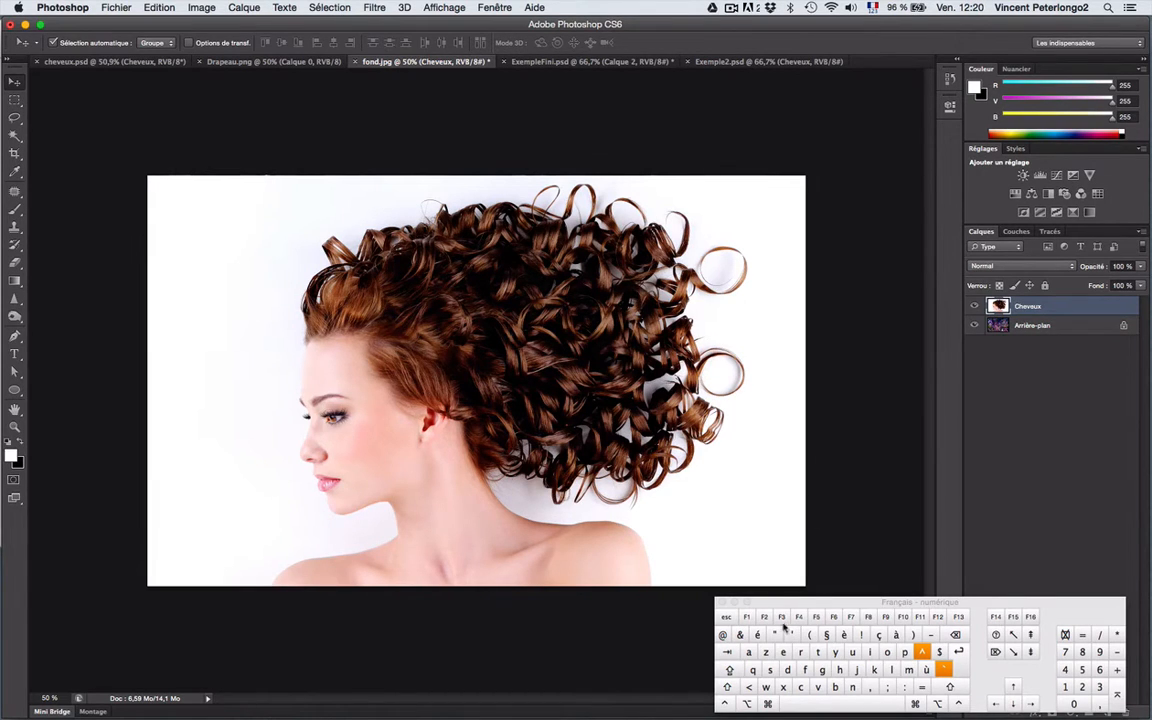
drag(782, 606, 1044, 606)
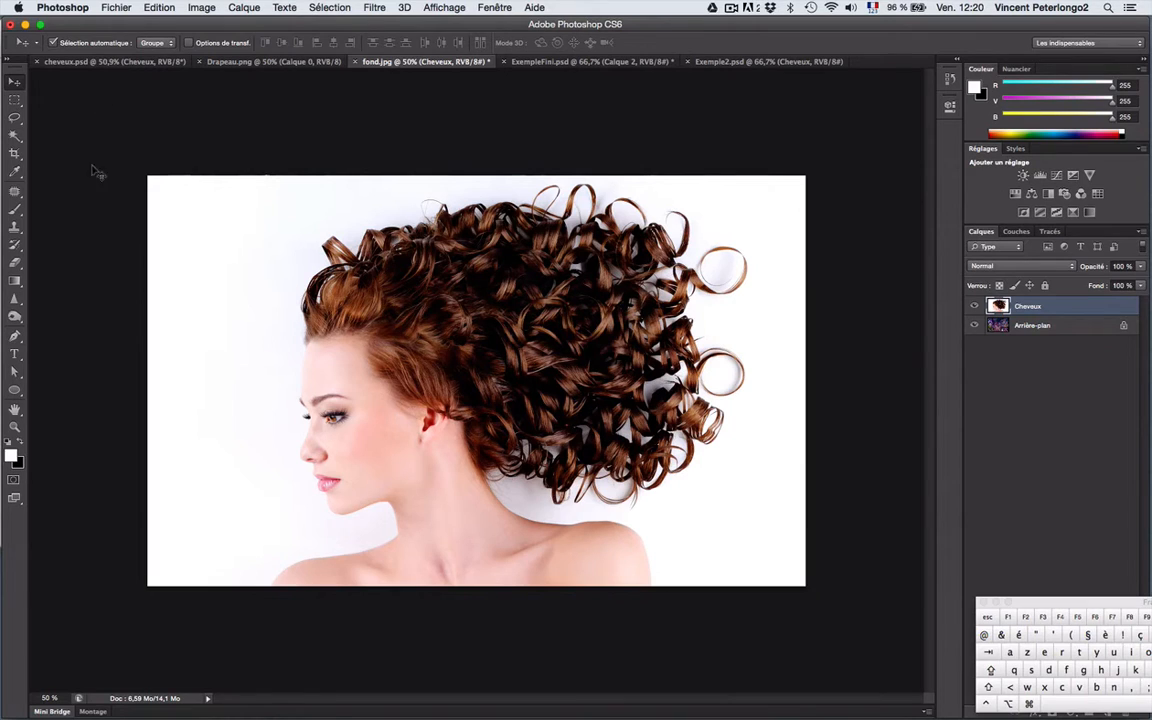
Fit the image to the screen size and activate the Magic Wand tool.
click(444, 8)
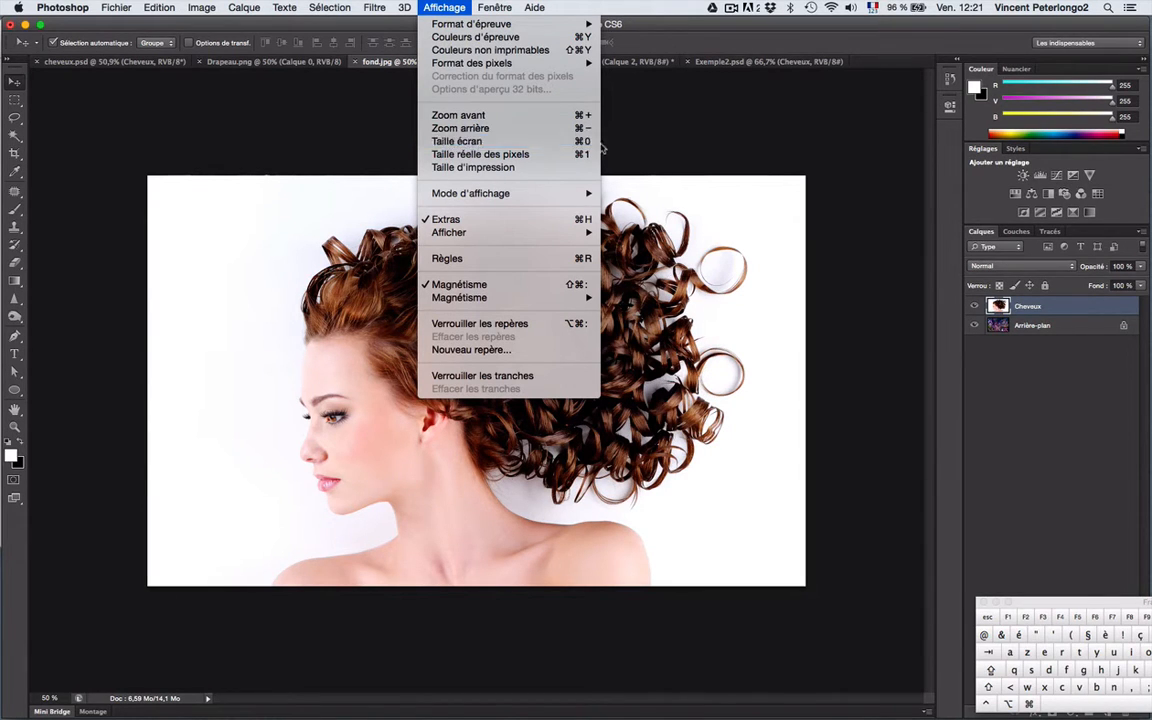
click(587, 145)
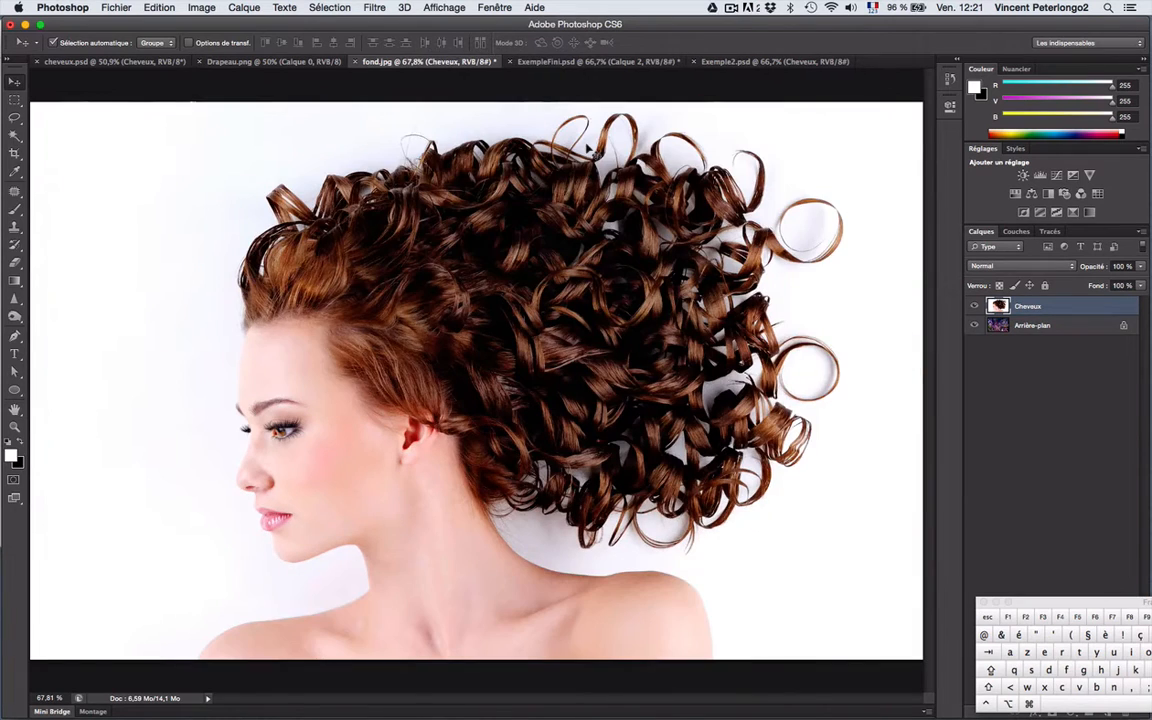
click(14, 136)
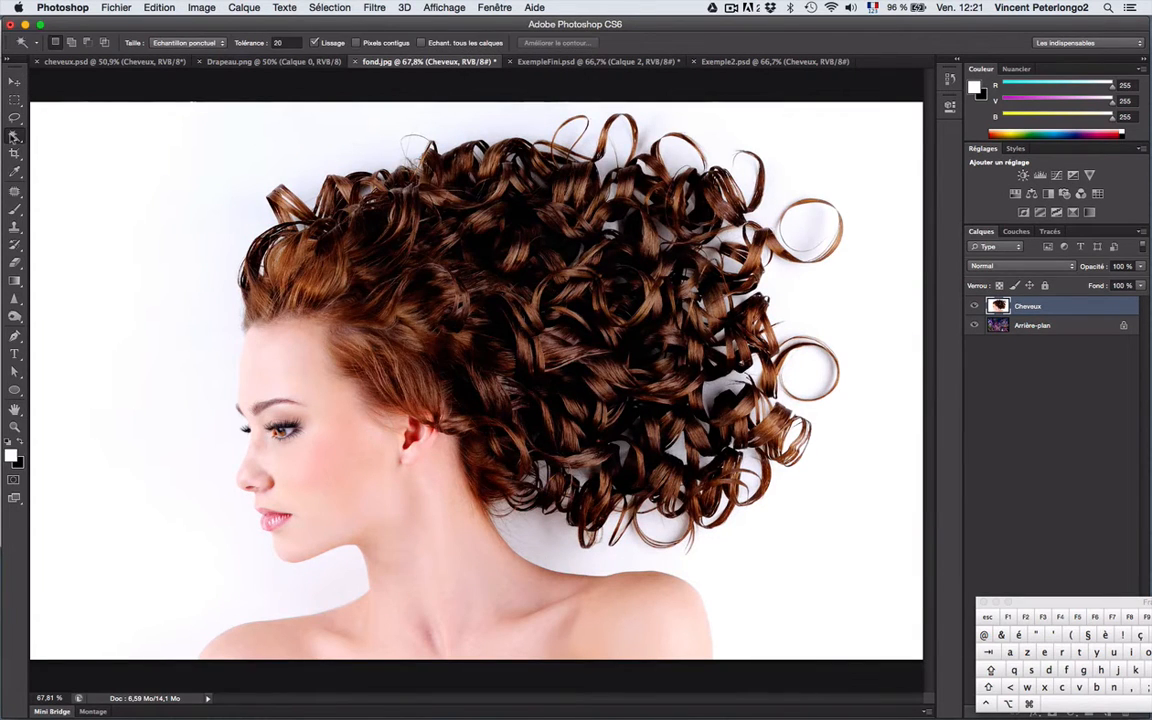
Try Magic Wand tolerance values of 32 and 10.
click(285, 43)
text(32)
click(358, 43)
double_click(281, 46)
text(10)
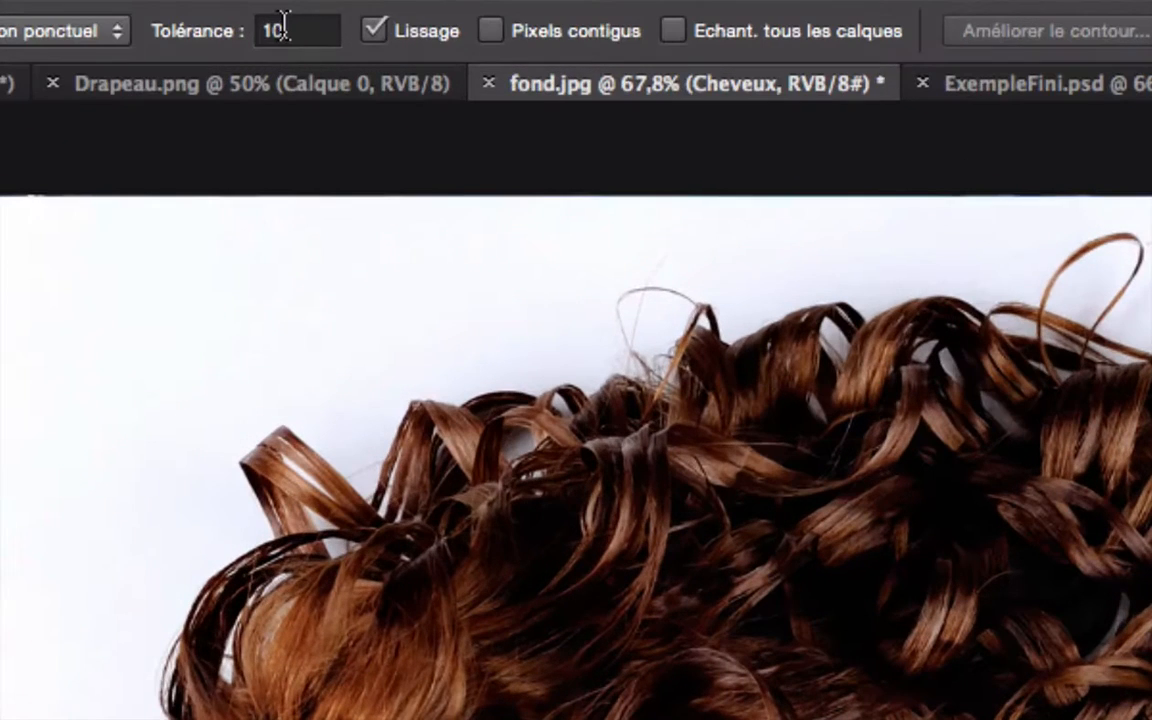
Select the white background with the Magic Wand at a tolerance of 20, adding the shaded area between curls and shoulder.
double_click(282, 37)
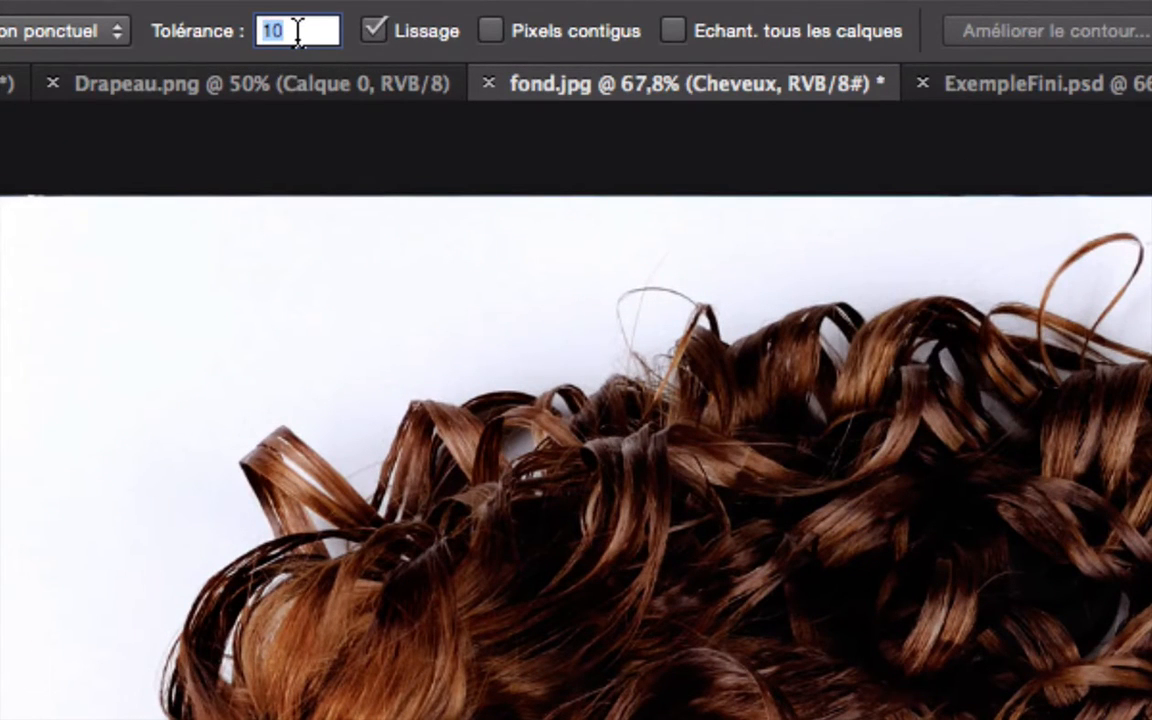
text(20)
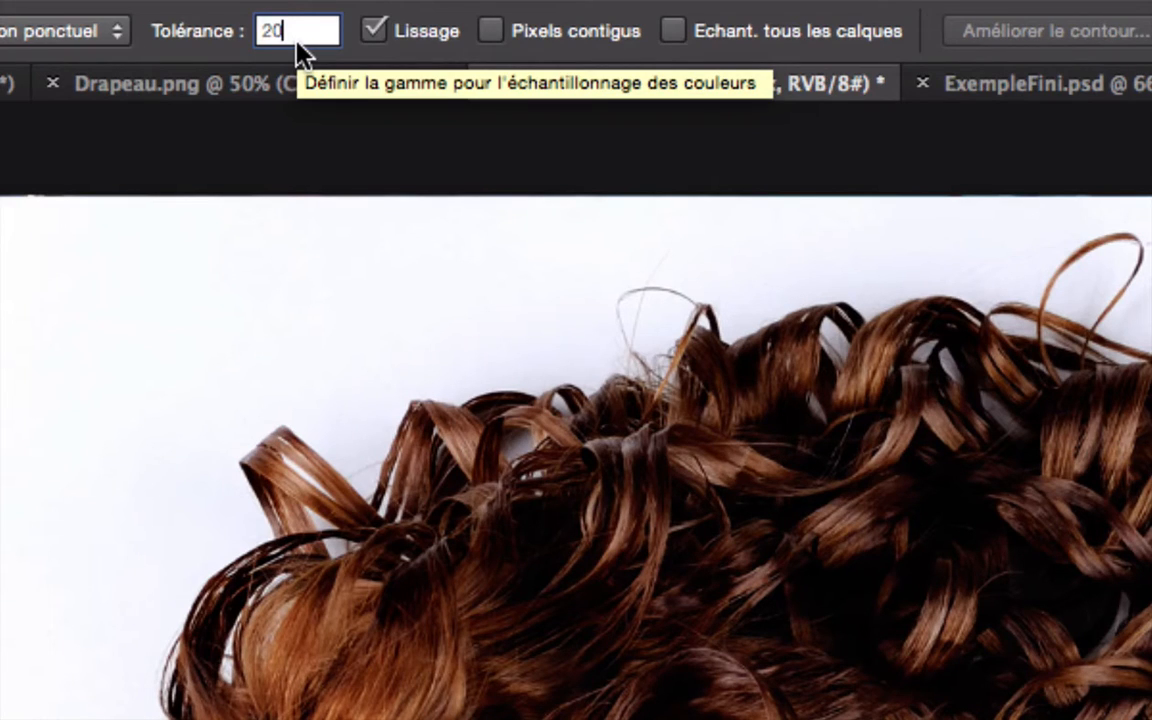
key(Return)
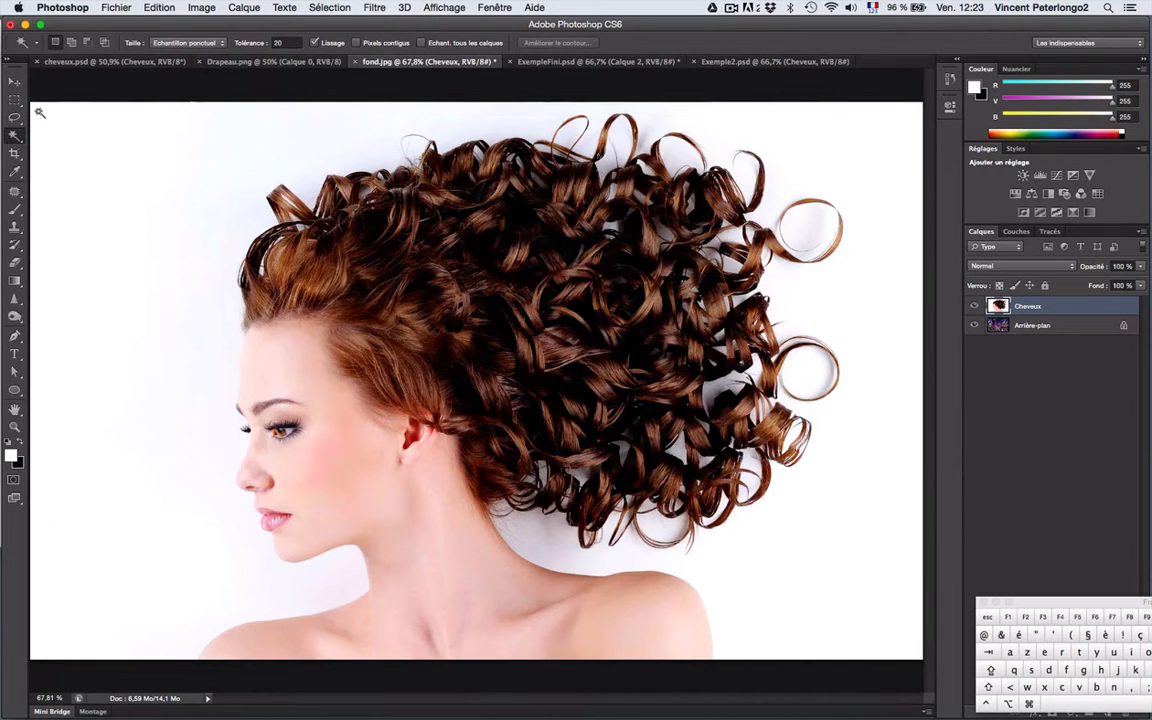
click(41, 116)
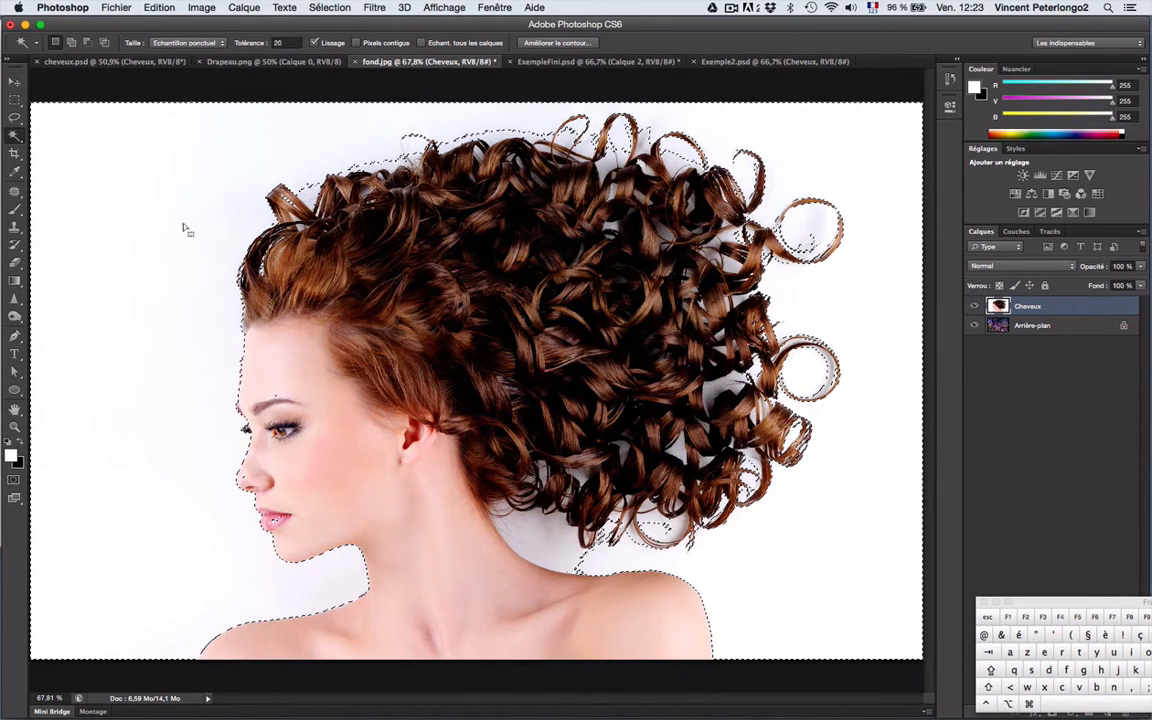
key(shift)
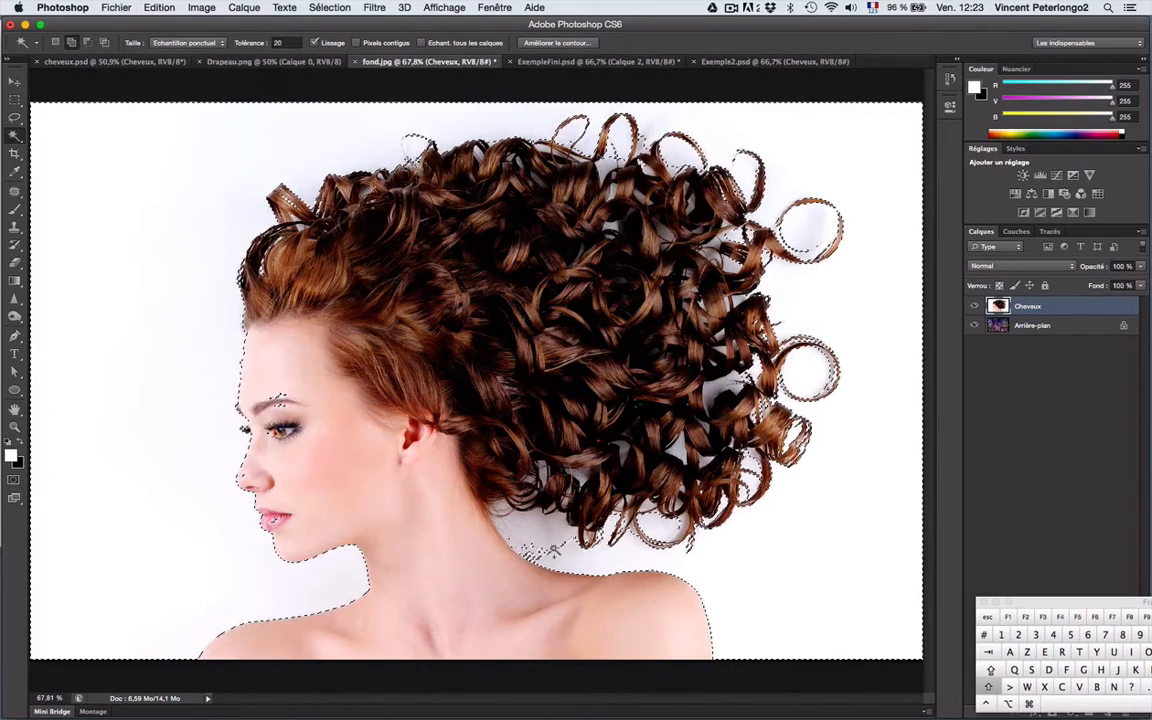
shift+click(548, 533)
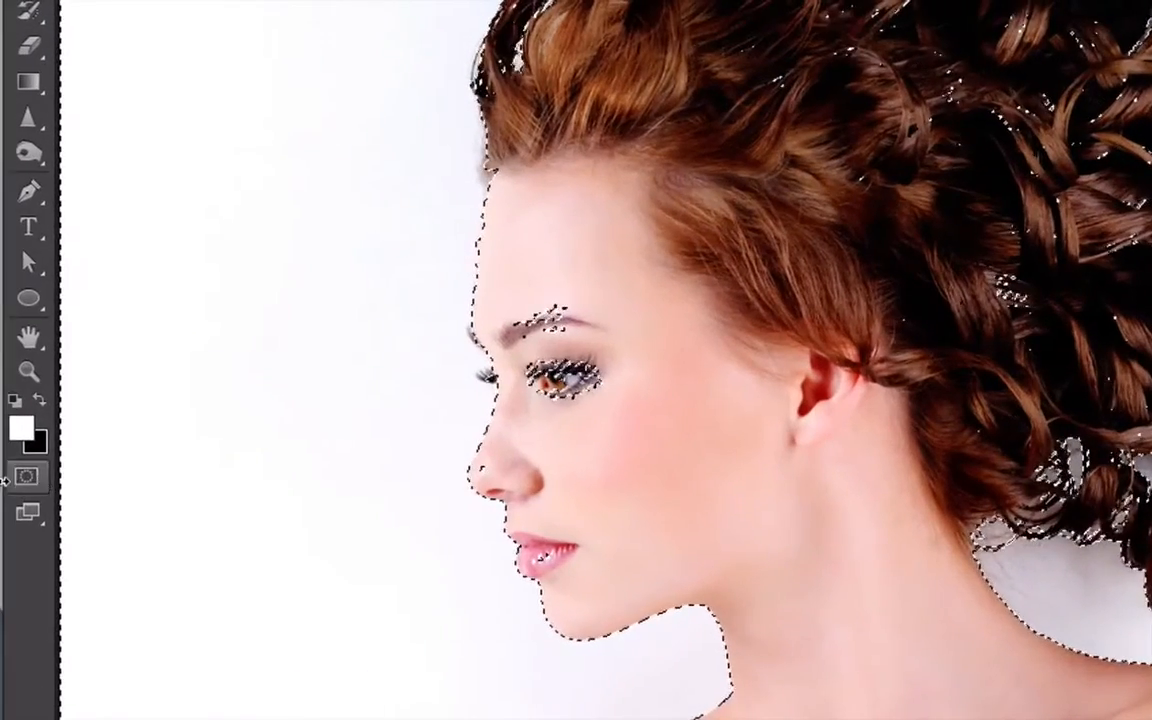
Enter Quick Mask mode and paint over the unmasked spots on the eyebrow, eye and nose with the Brush.
click(27, 478)
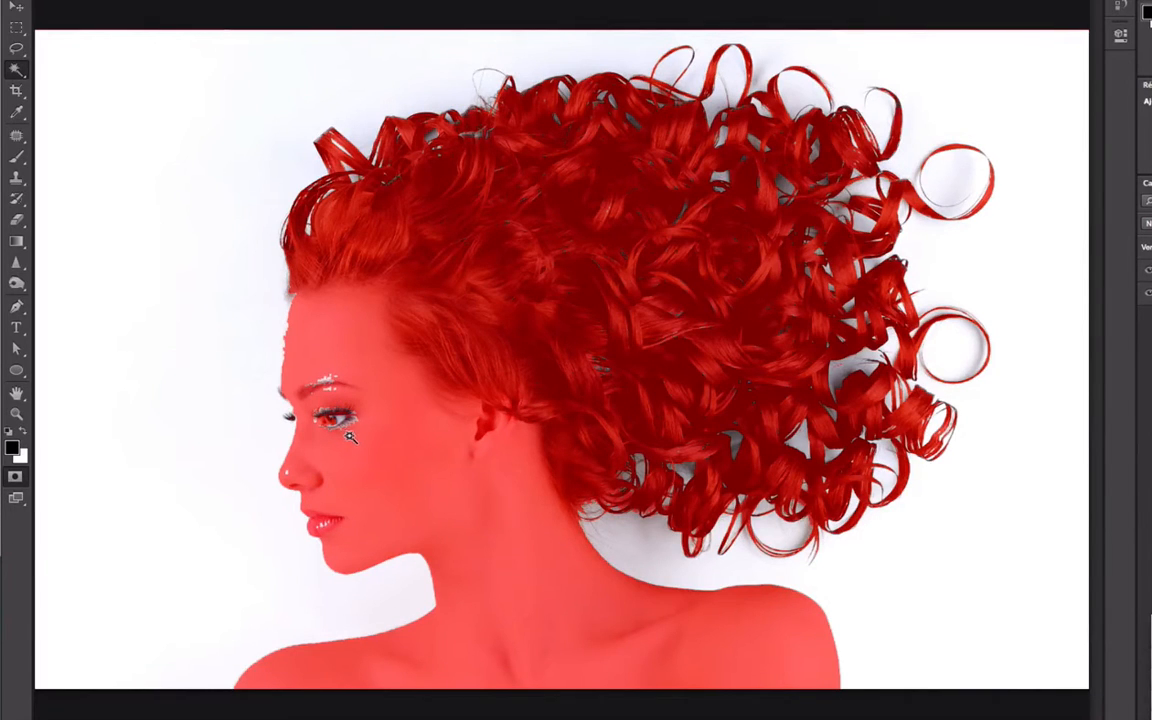
key(ctrl+plus)
key(ctrl+plus)
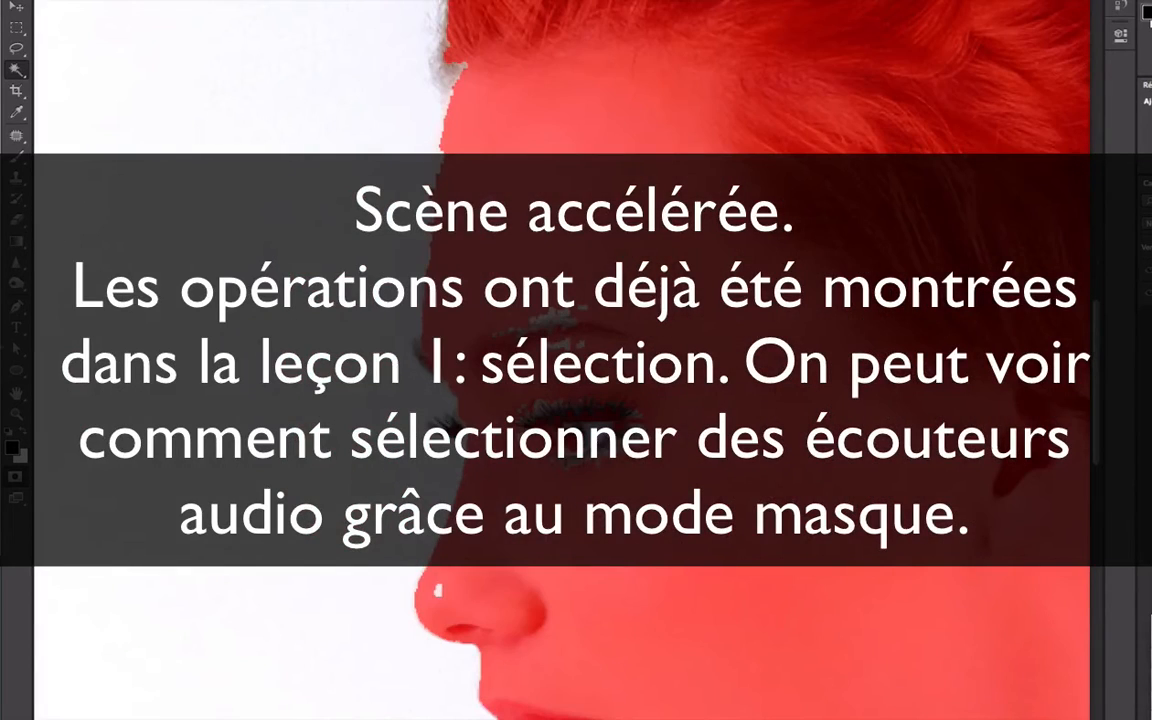
key(b)
drag(585, 308, 495, 335)
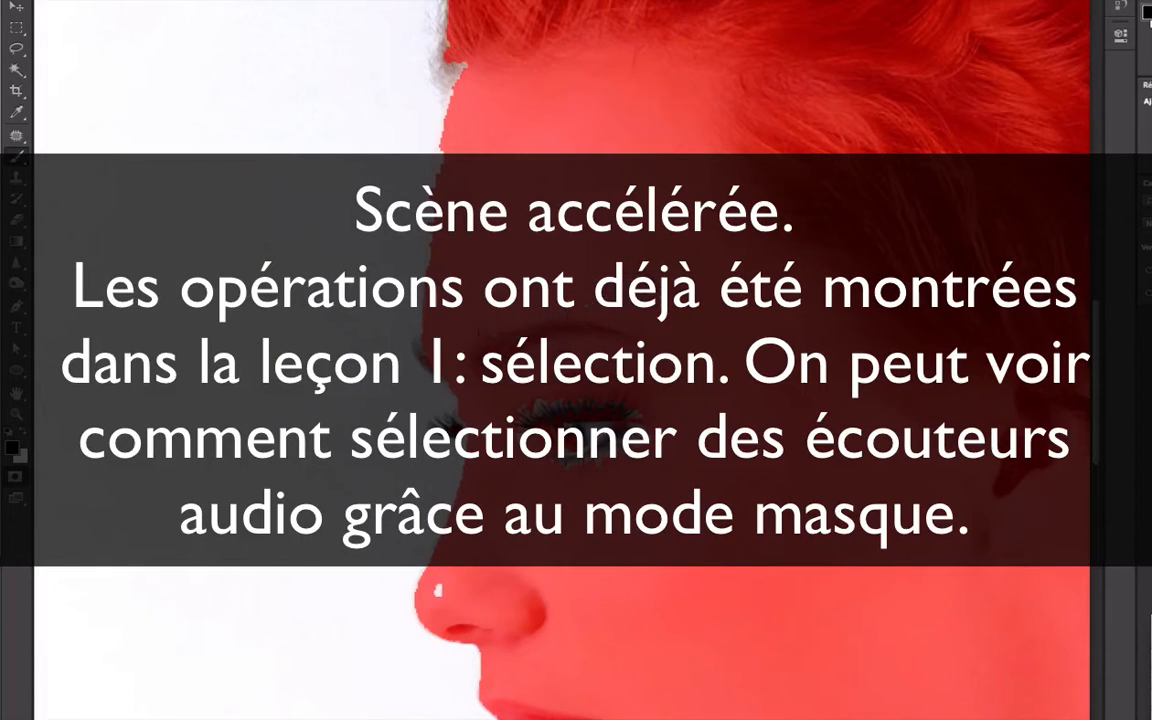
mouse_move(510, 415)
mouse_down()
mouse_move(630, 412)
mouse_move(592, 434)
mouse_up()
click(459, 596)
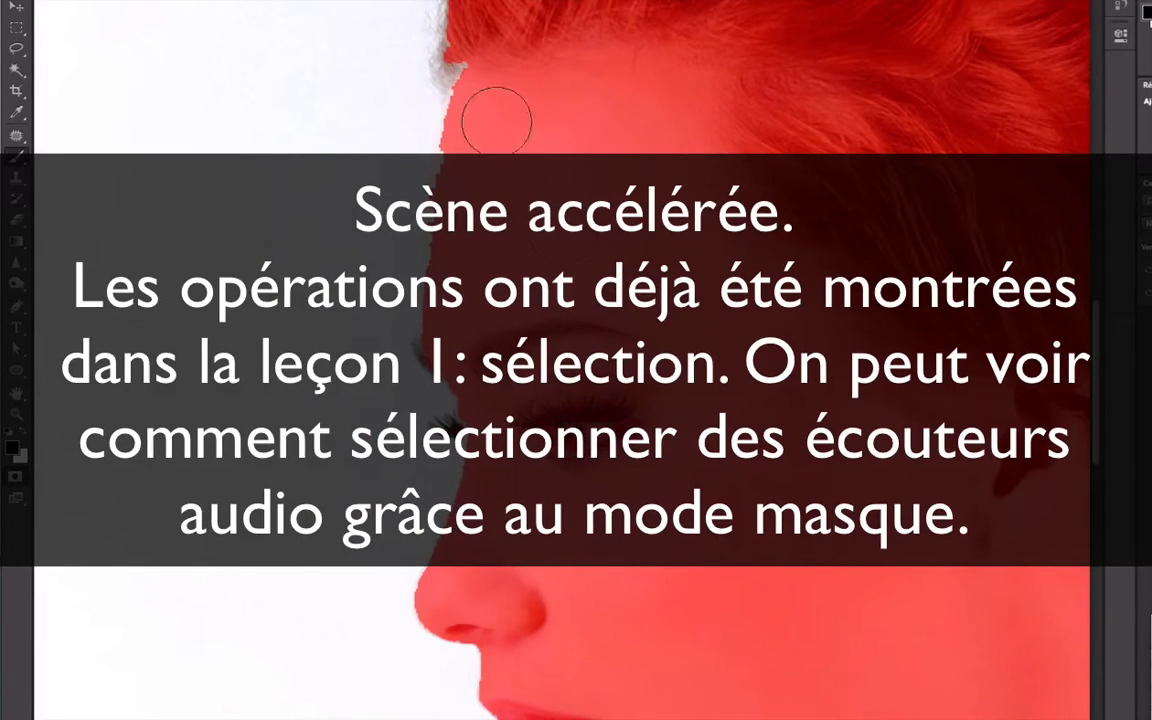
Paint the mask along the face's profile from the hairline down the forehead to the eye socket.
mouse_move(482, 100)
mouse_down()
mouse_move(477, 69)
mouse_move(450, 340)
mouse_up()
key(x)
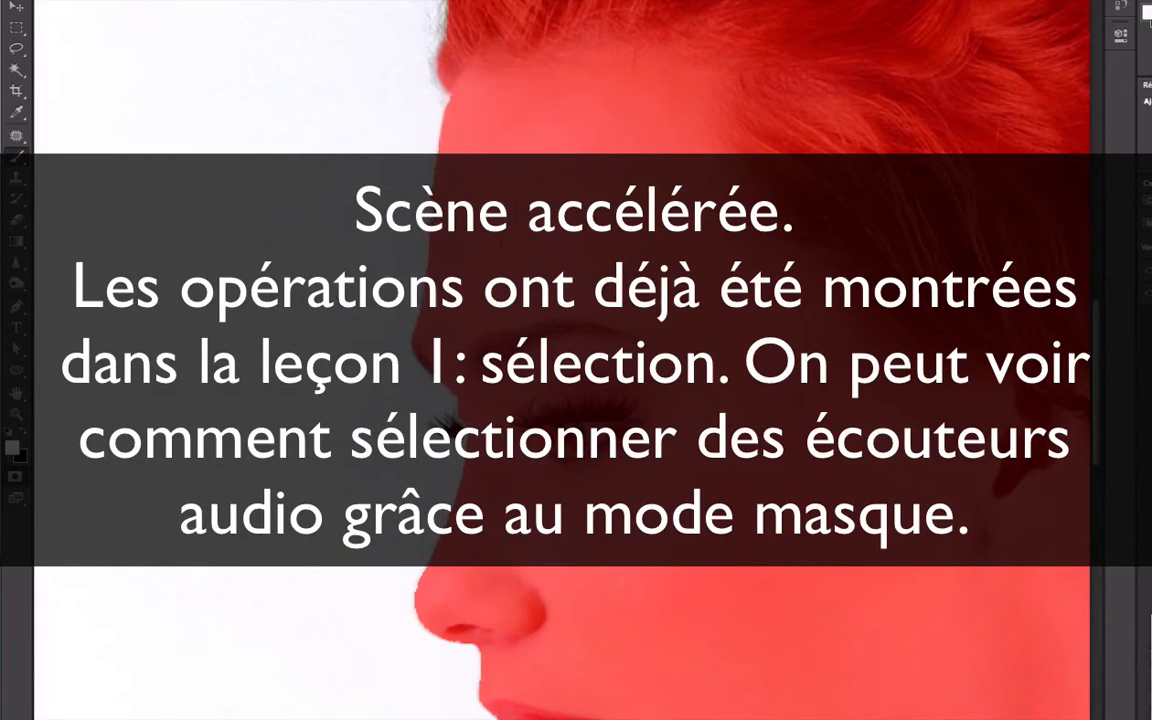
key(x)
drag(459, 408, 463, 438)
Mask the protruding eyelashes at the edge of the profile with short straight brush strokes.
scroll(457, 433, up, 4)
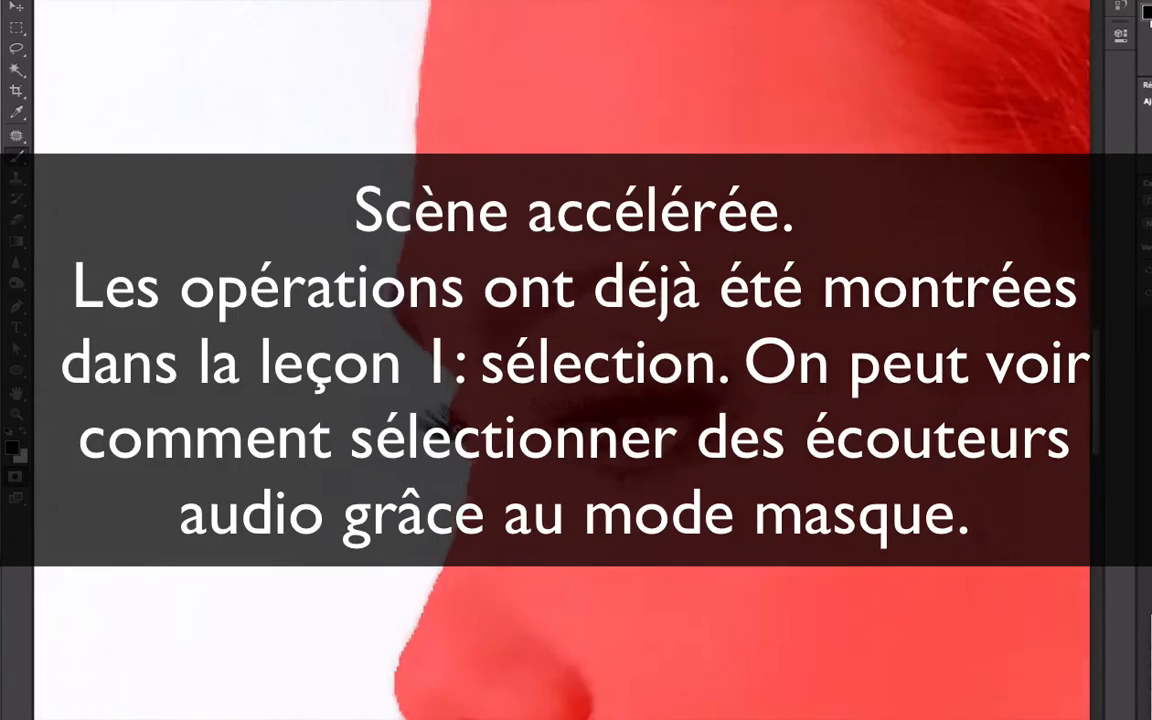
drag(1149, 616, 522, 550)
drag(425, 408, 429, 406)
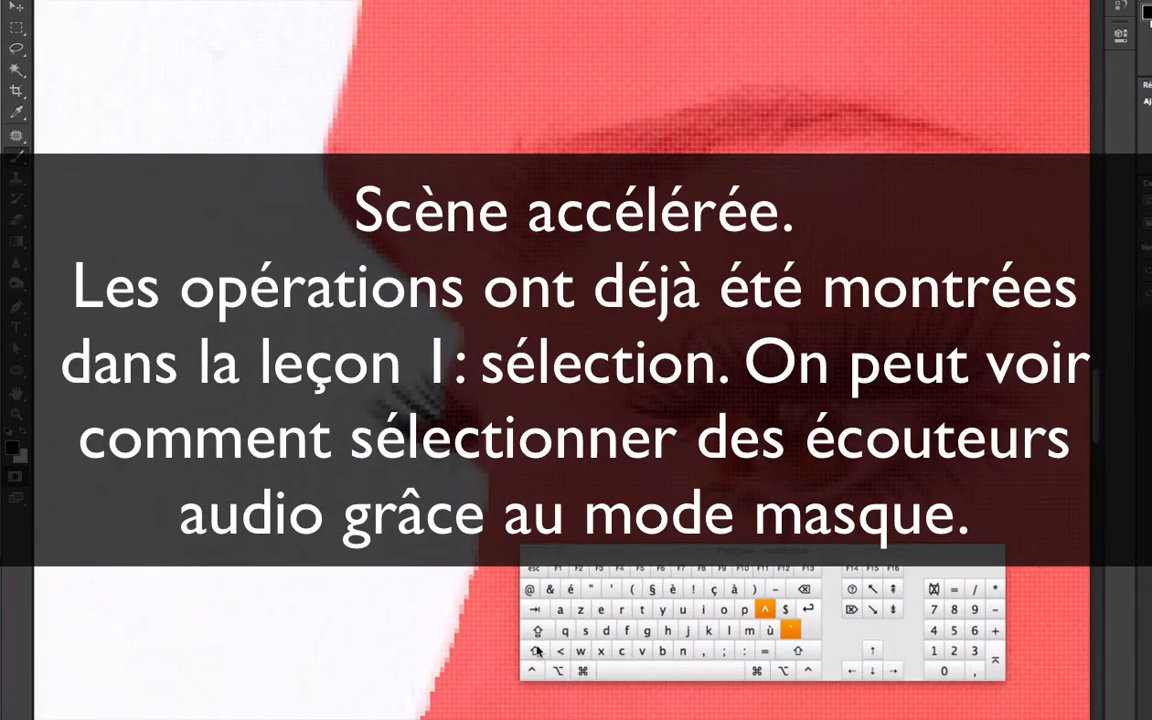
key(shift)
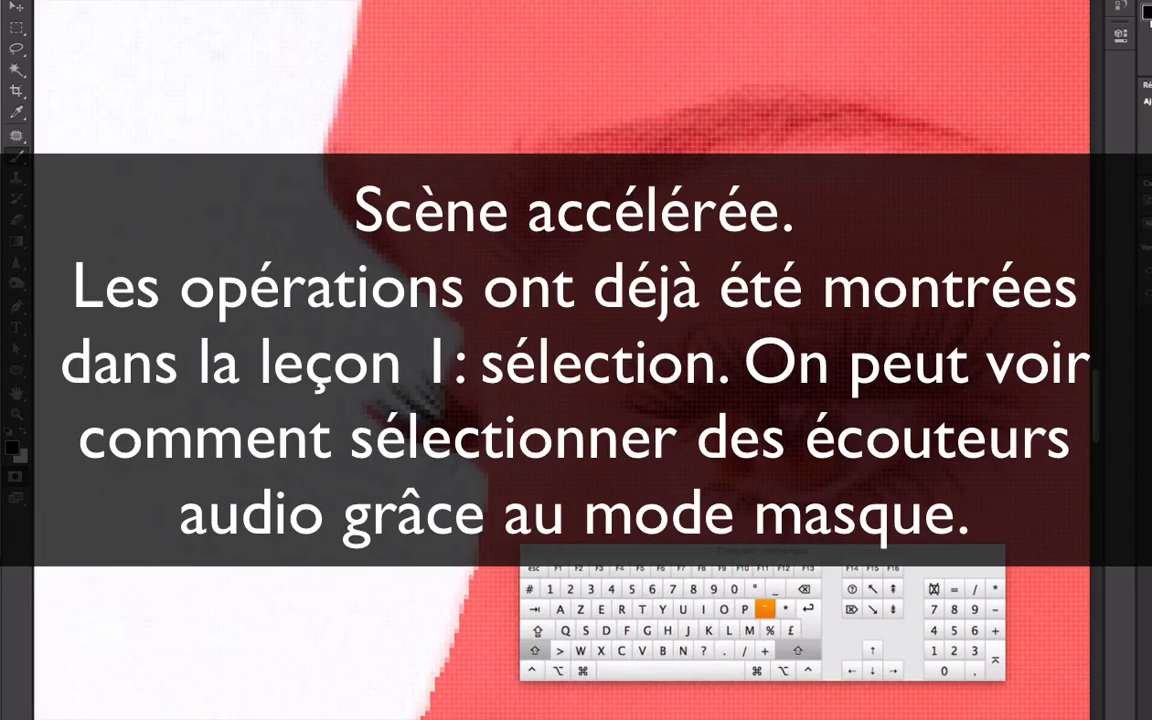
click(422, 412)
shift+click(391, 392)
click(430, 408)
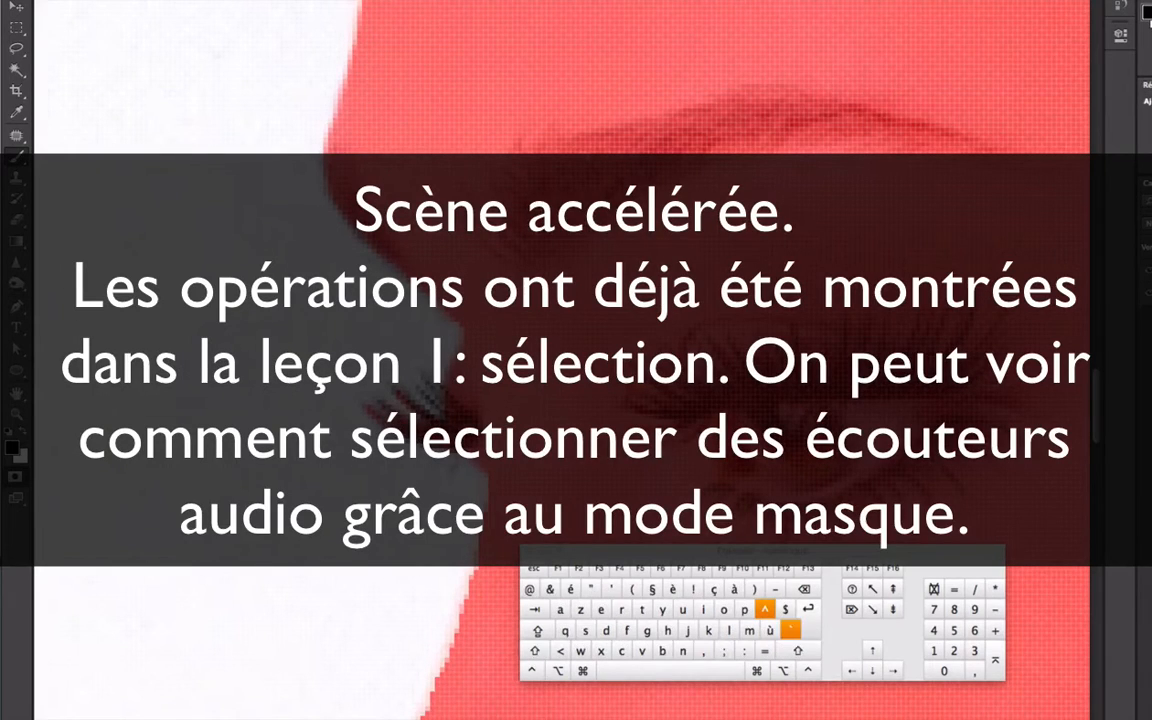
shift+click(403, 385)
click(438, 406)
shift+click(424, 379)
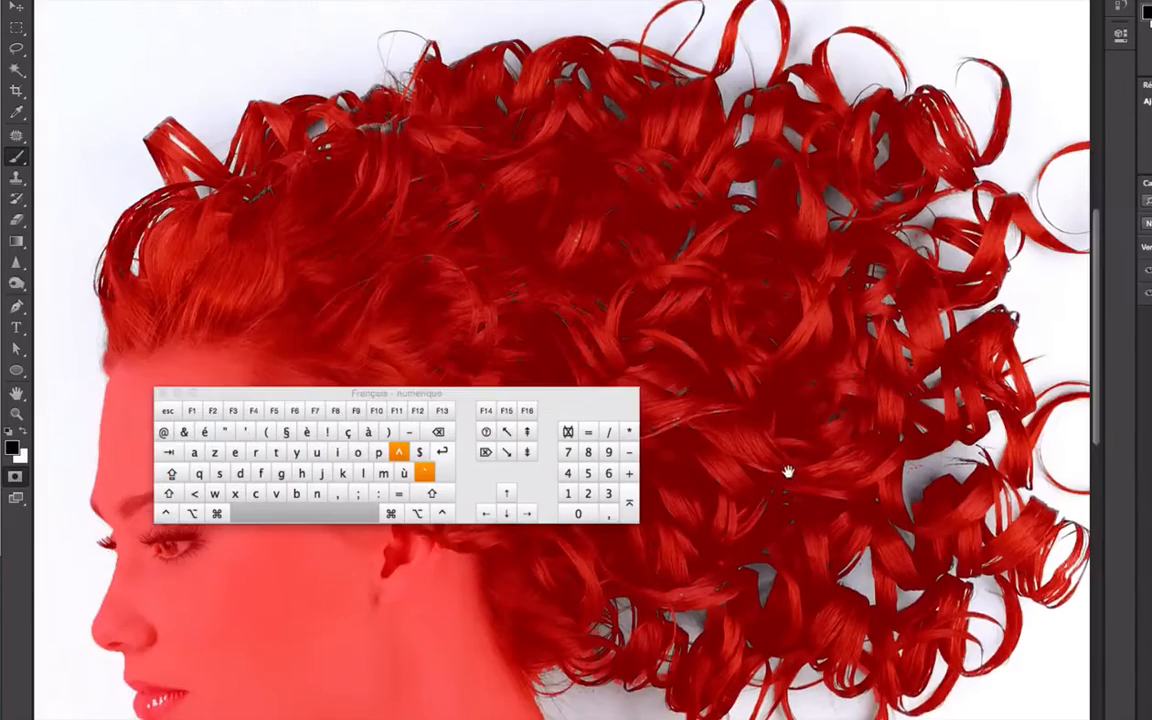
Invert the Quick Mask with the Négatif adjustment so it covers the background instead of the woman.
drag(779, 476, 724, 457)
key(super+minus)
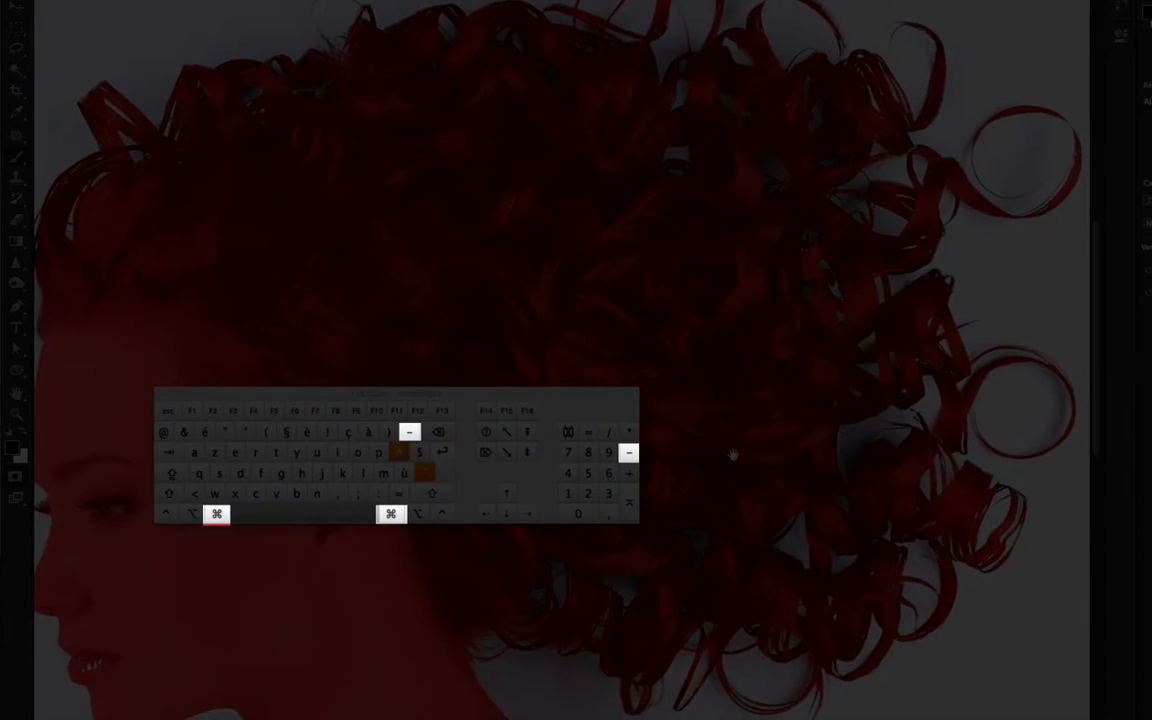
key(super+minus)
key(super+minus)
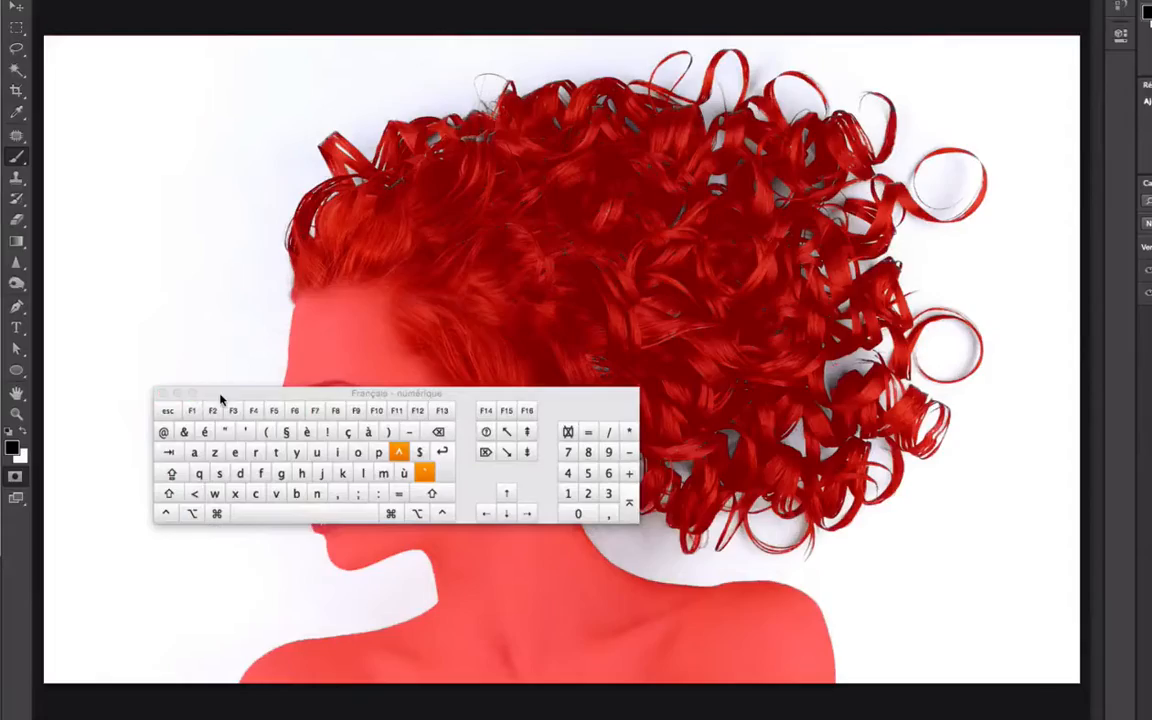
drag(221, 398, 987, 573)
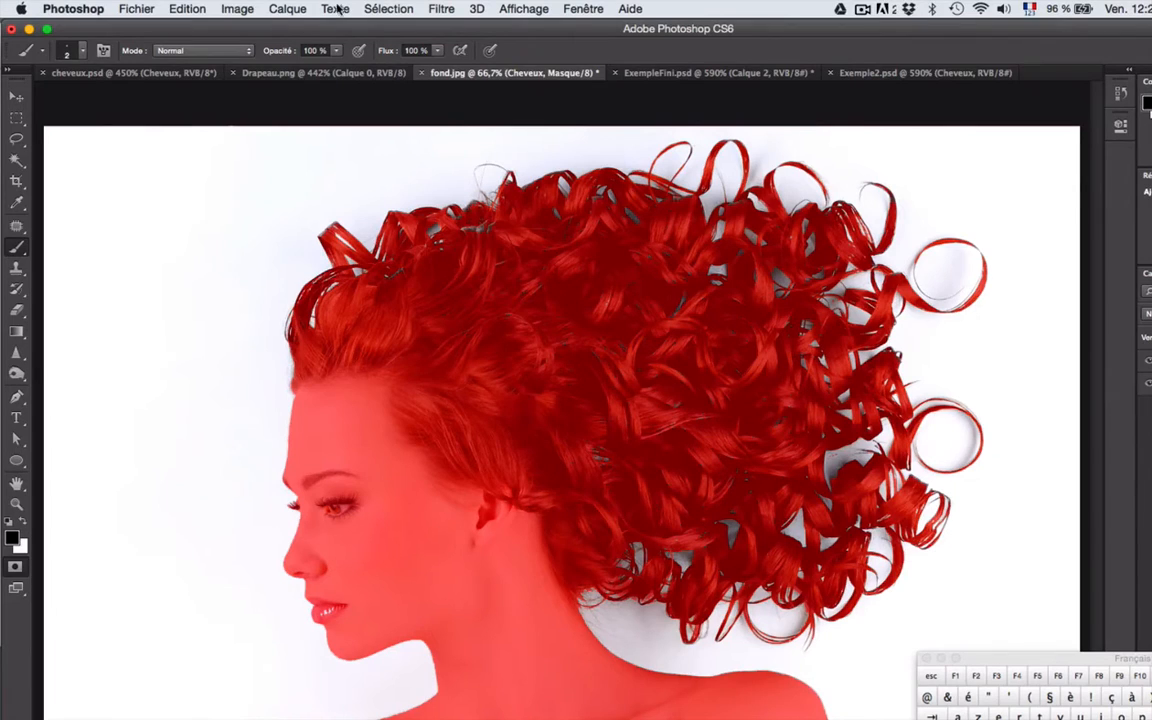
click(236, 9)
mouse_move(250, 59)
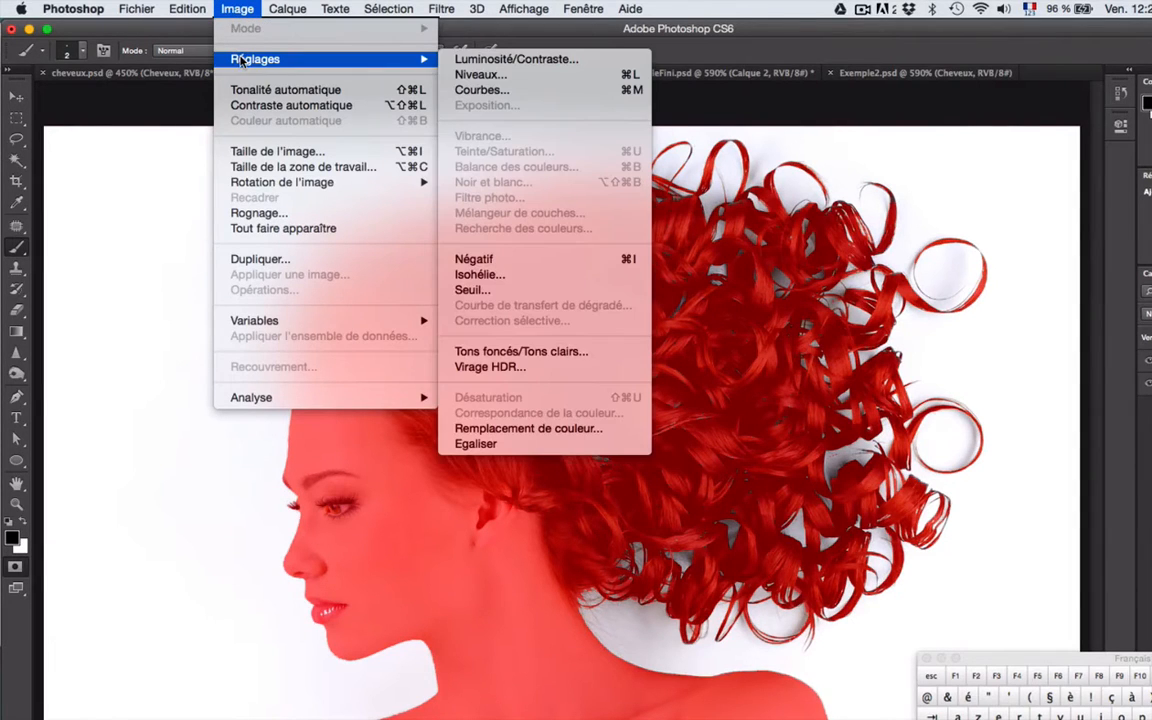
click(538, 262)
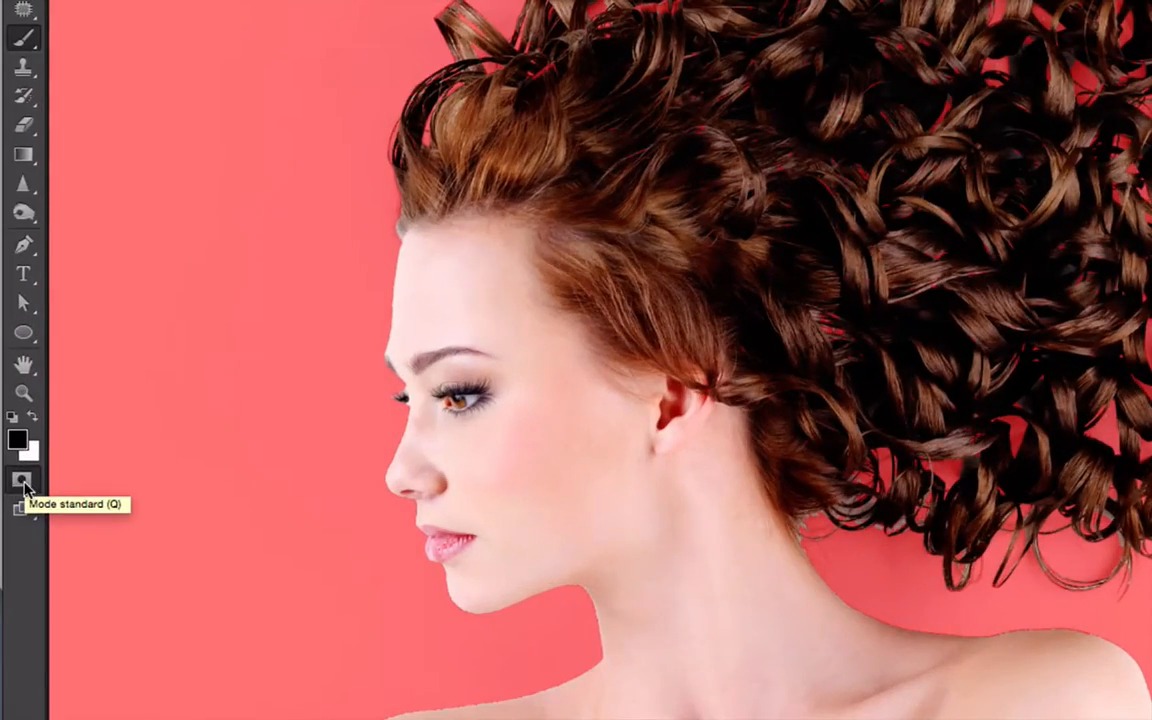
Paint white with the Brush over the mask spots left on the woman's teeth, and return to standard mode.
click(24, 482)
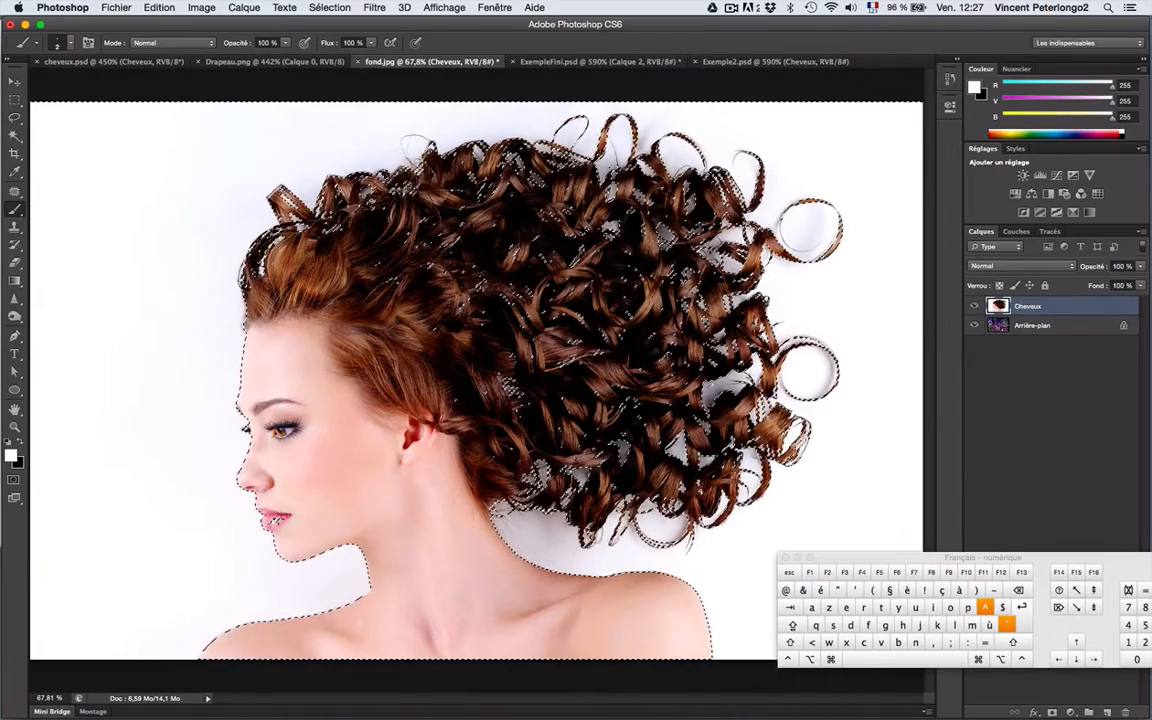
click(14, 480)
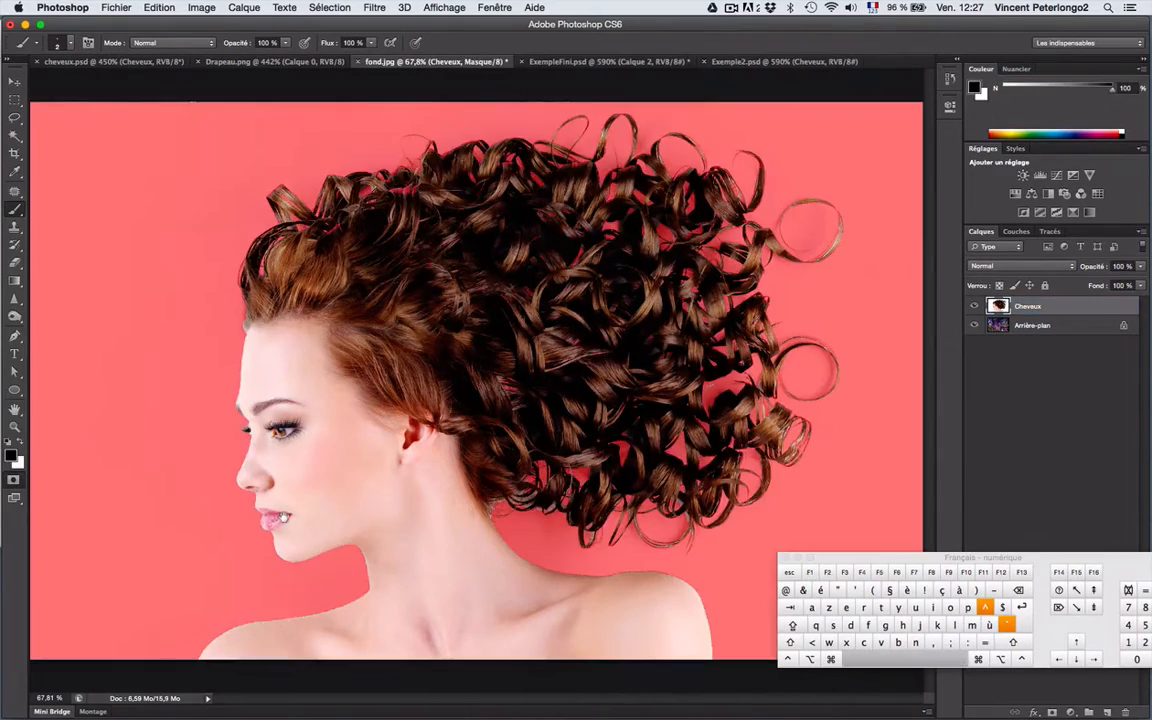
super+click(281, 519)
super+click(466, 392)
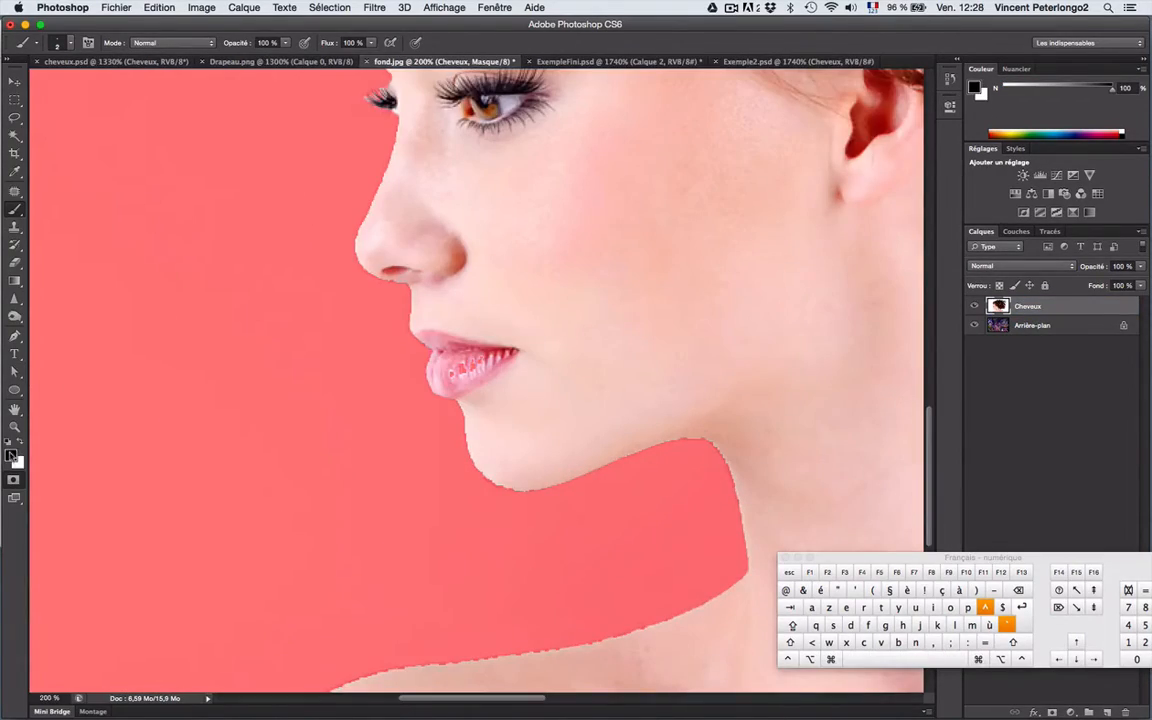
click(18, 443)
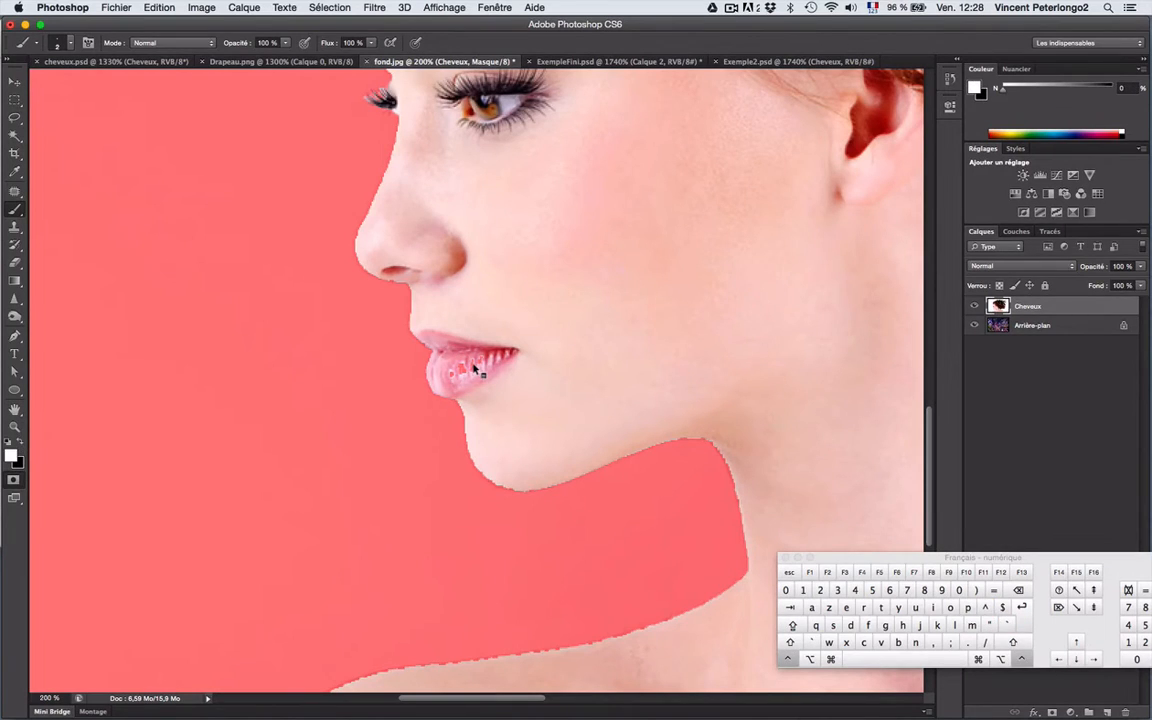
drag(473, 365, 495, 366)
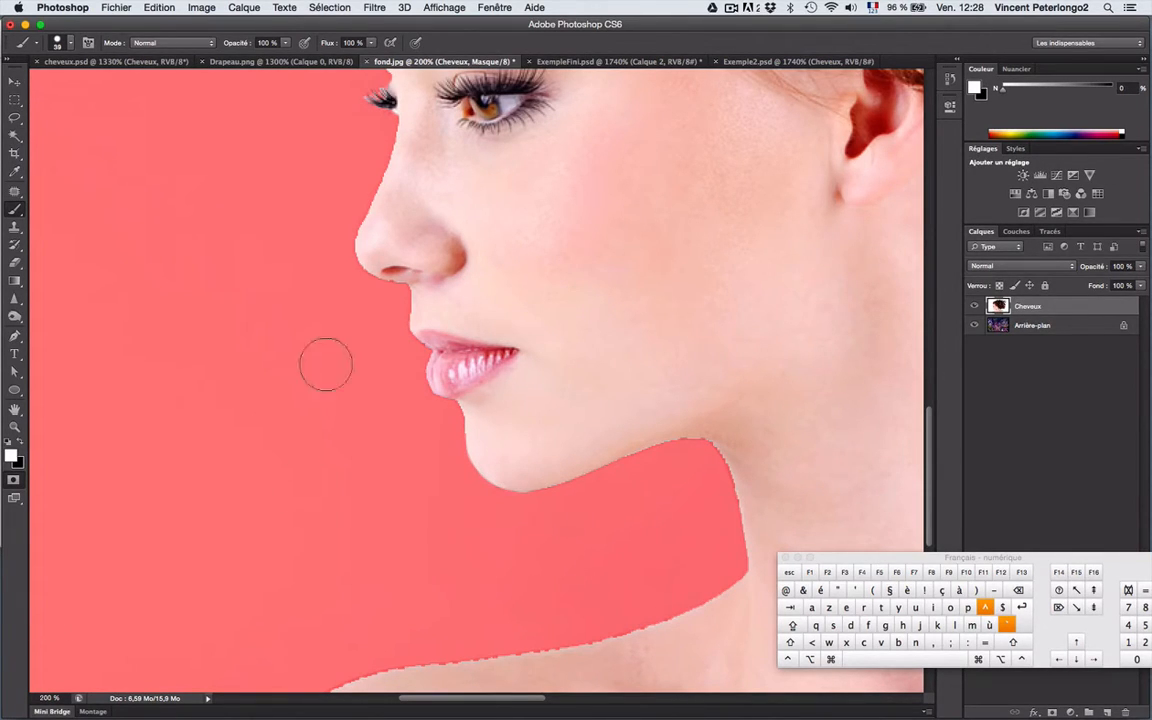
key(alt+super+space)
alt+super+click(330, 431)
alt+super+click(329, 427)
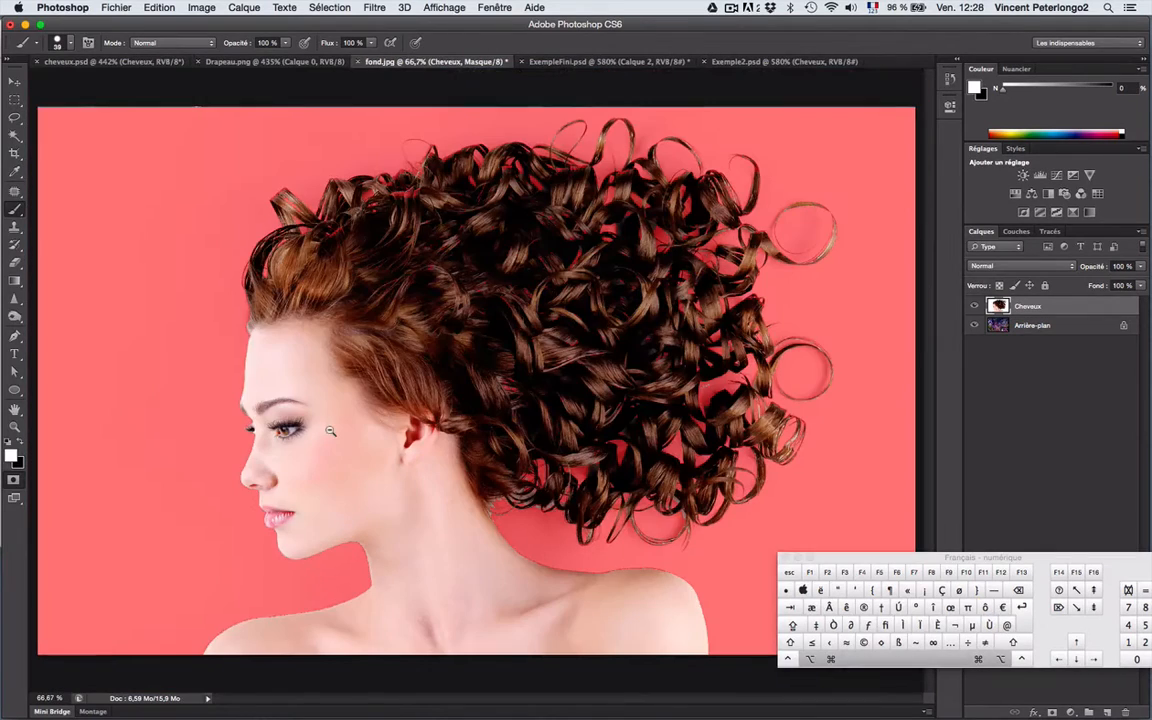
click(15, 481)
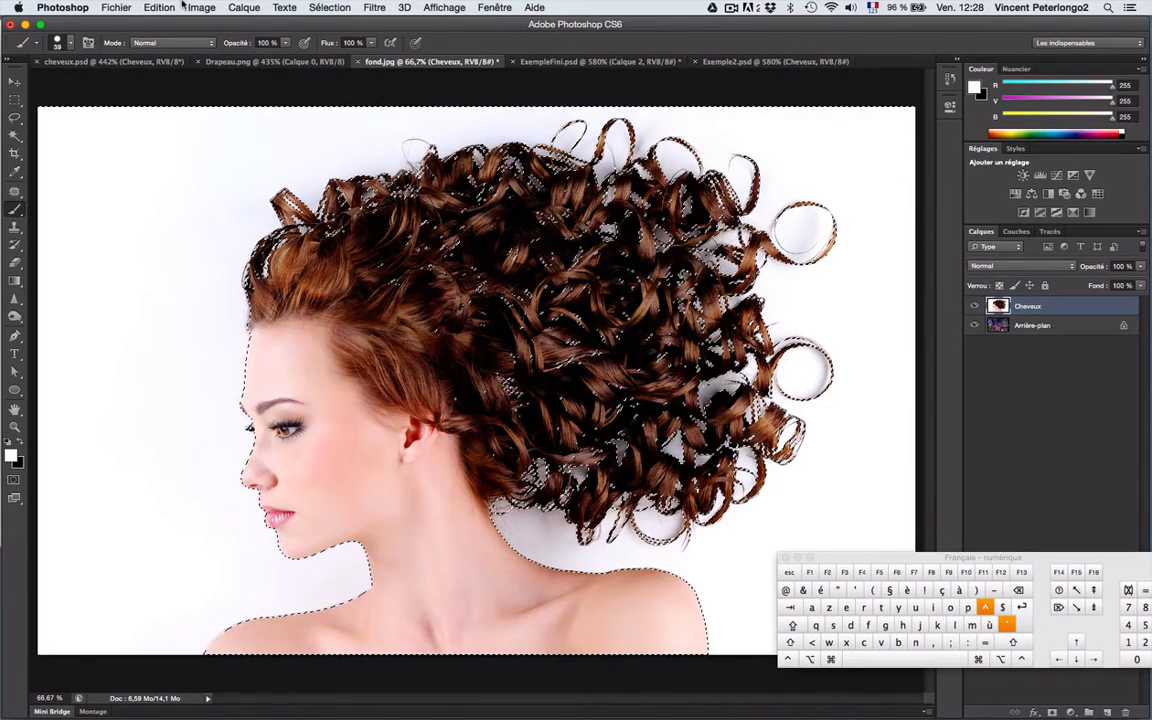
Save the composition as Montage.psd in Photoshop format in the 04Montages folder, with maximised compatibility.
click(122, 8)
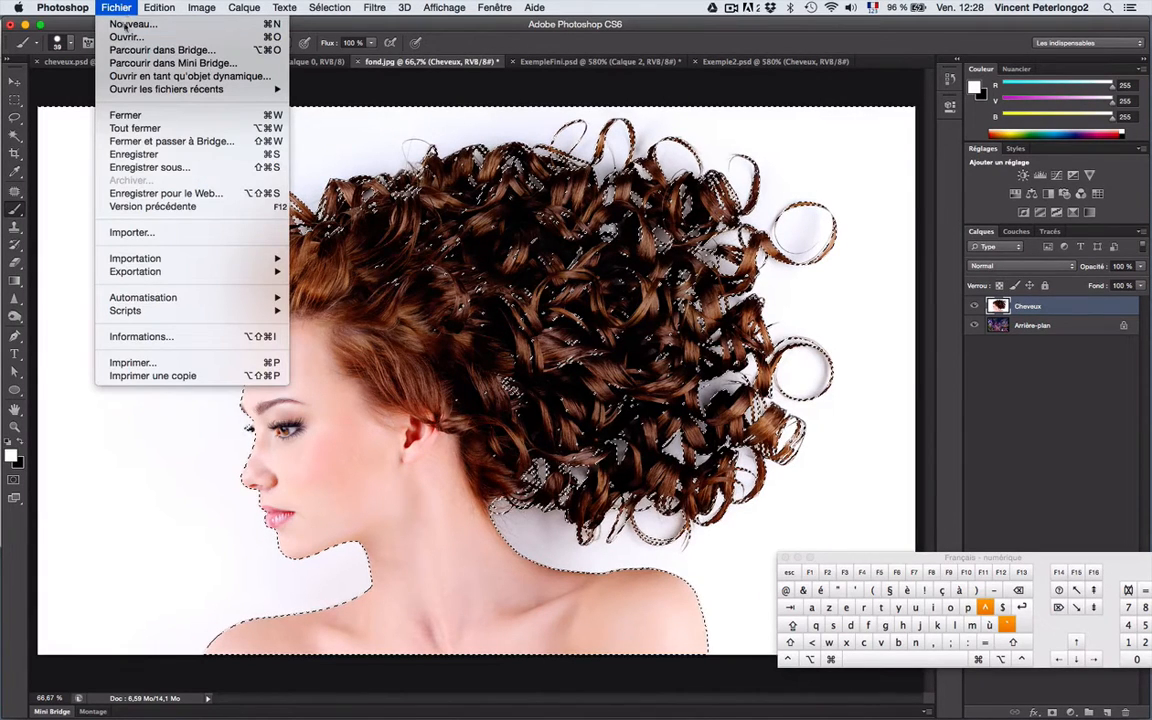
click(149, 167)
text(Monta)
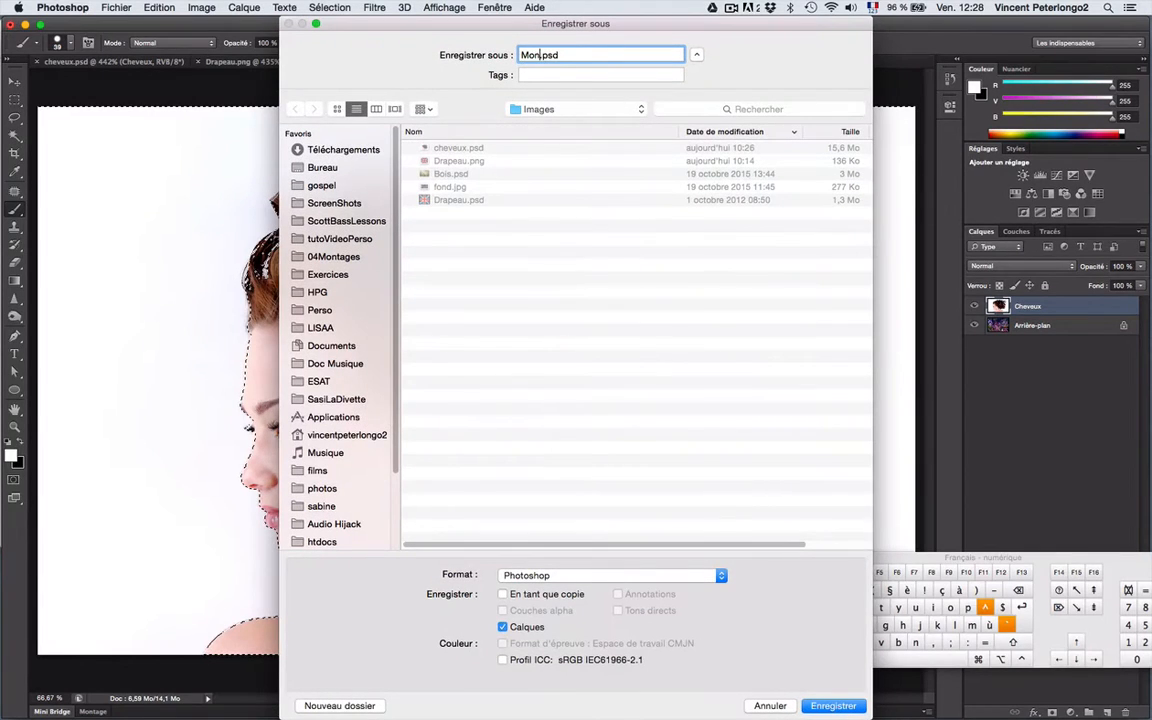
text(ge)
click(570, 109)
click(621, 121)
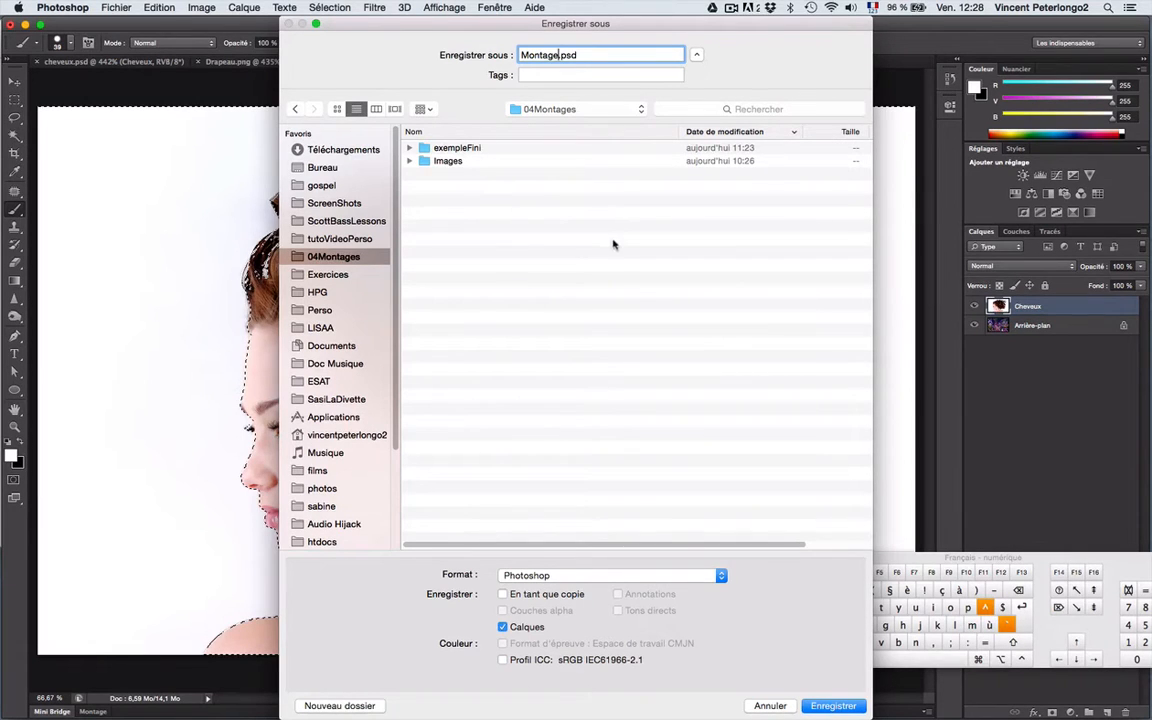
click(833, 706)
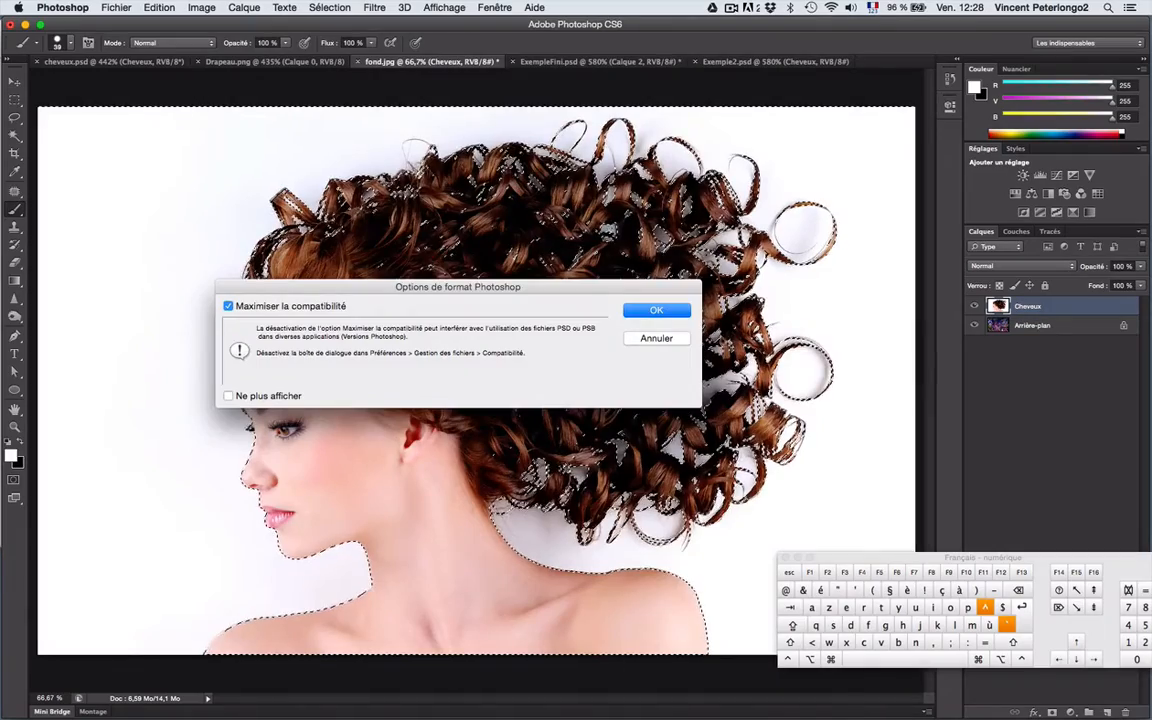
click(675, 311)
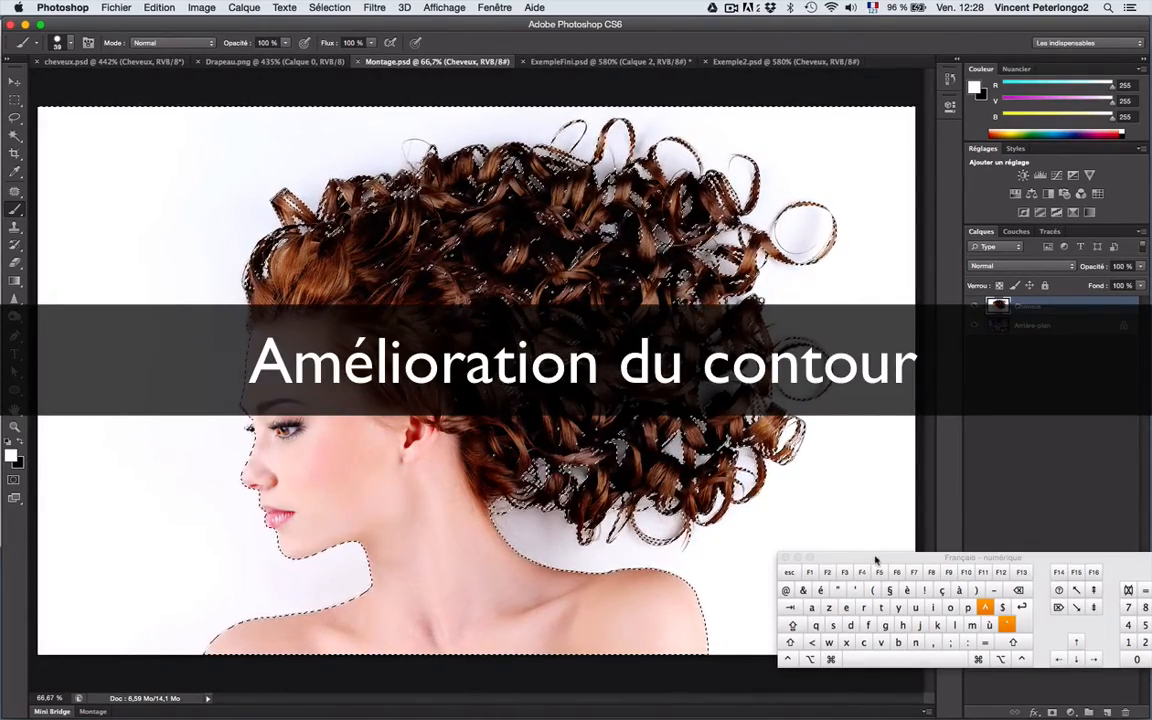
Open Améliorer le contour for the current selection of the woman, using a marquee selection tool.
drag(885, 561, 1026, 588)
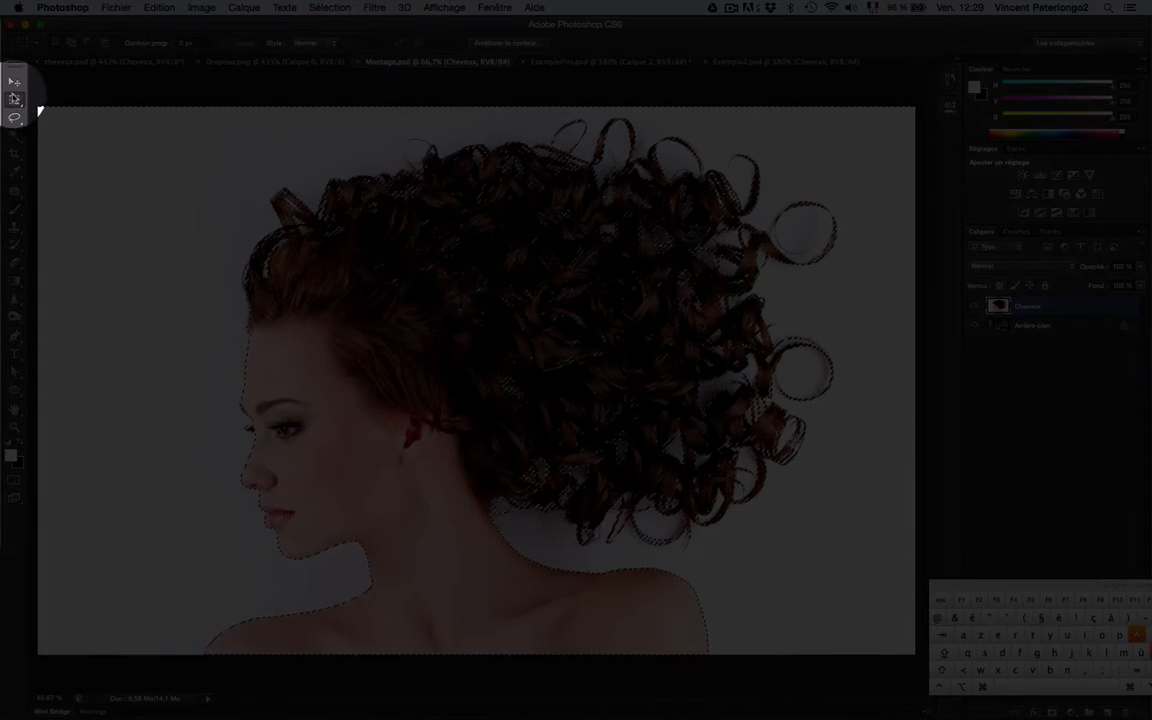
click(18, 100)
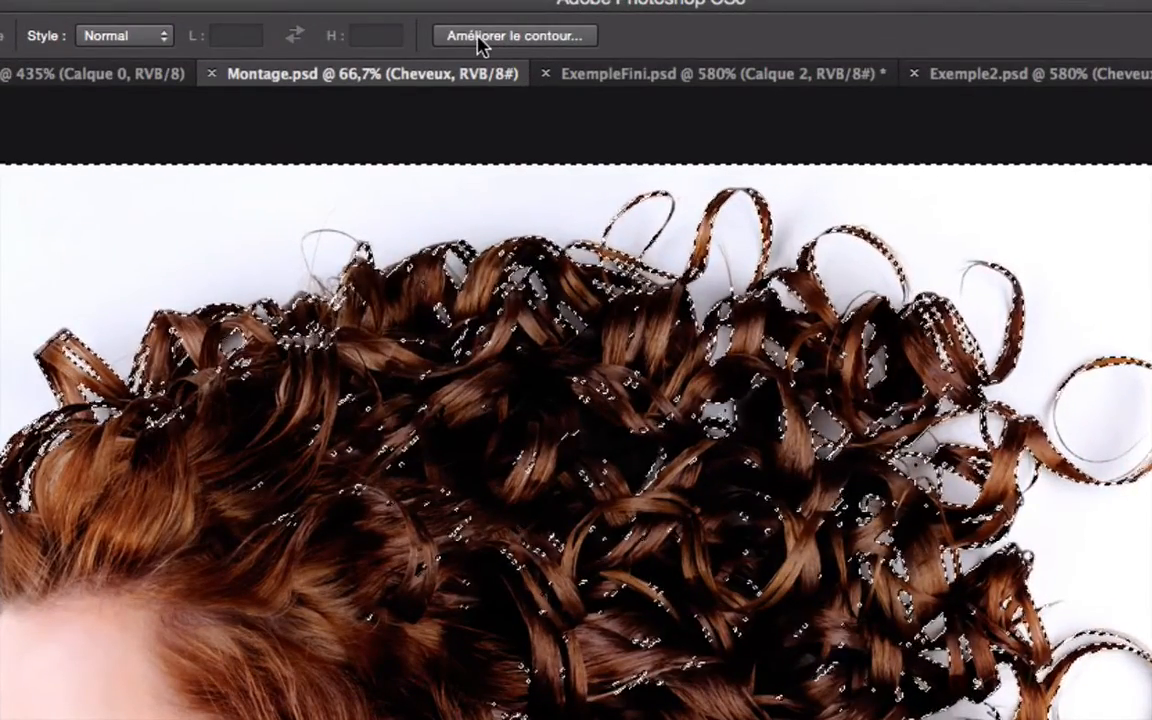
click(482, 40)
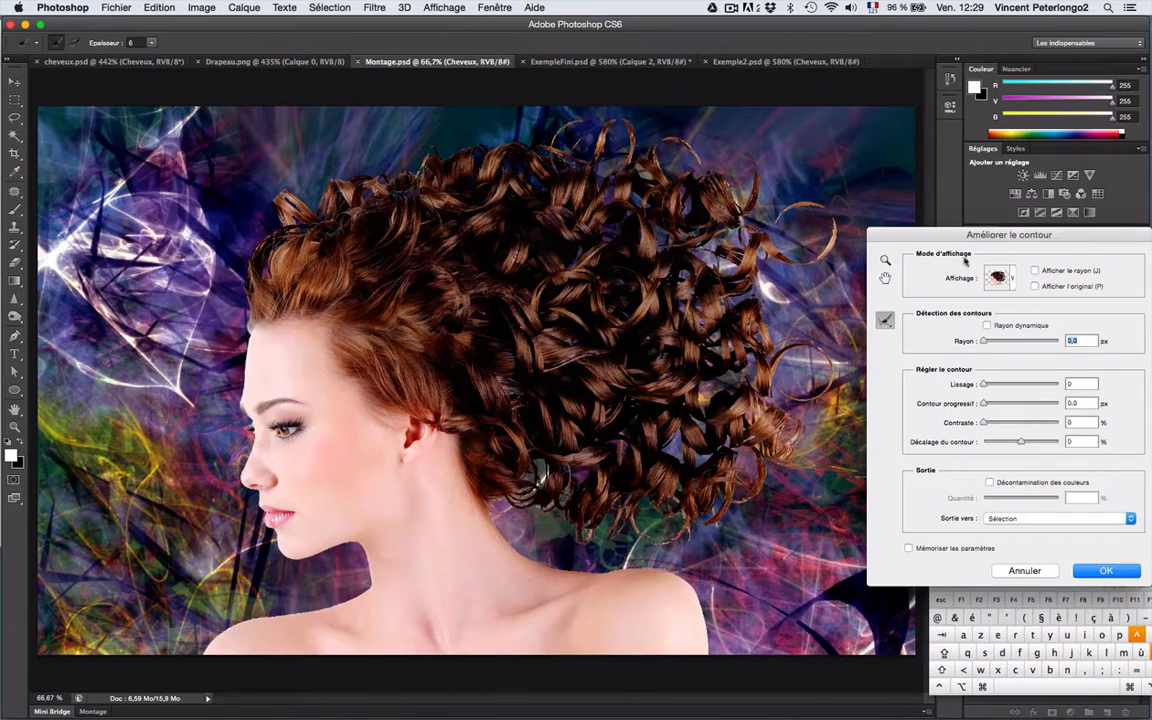
drag(991, 236, 963, 217)
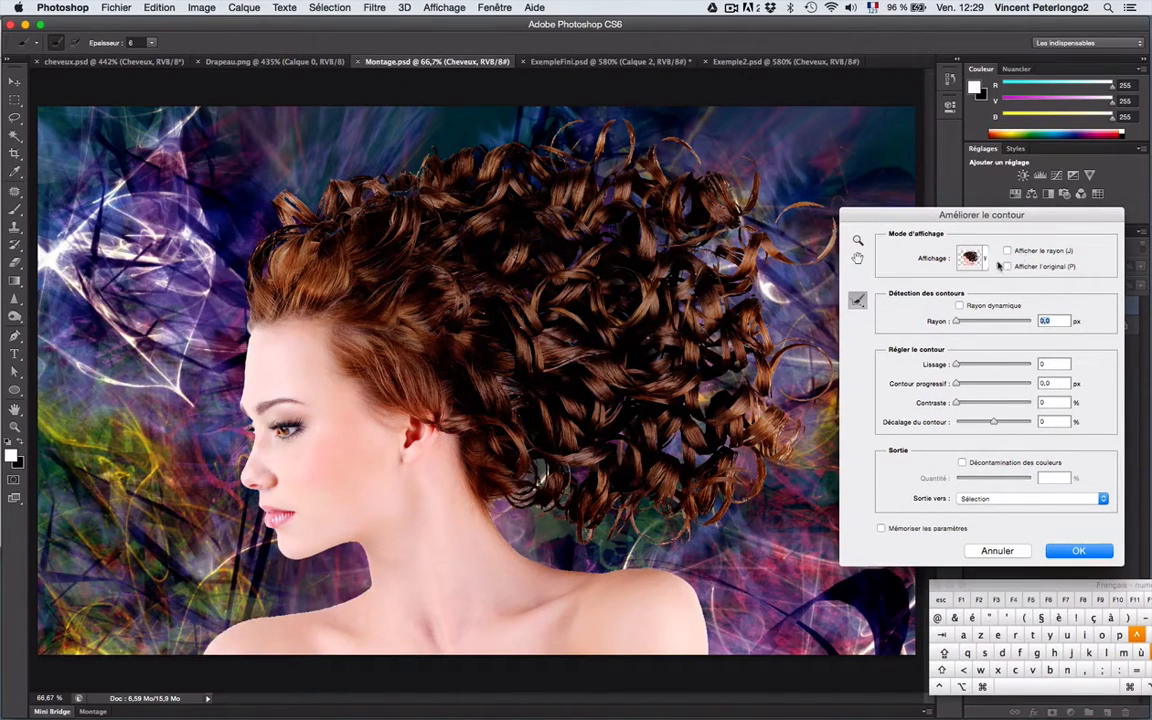
Compare the cutout in the layer, white, active marquee, black, and black-and-white view modes.
click(984, 258)
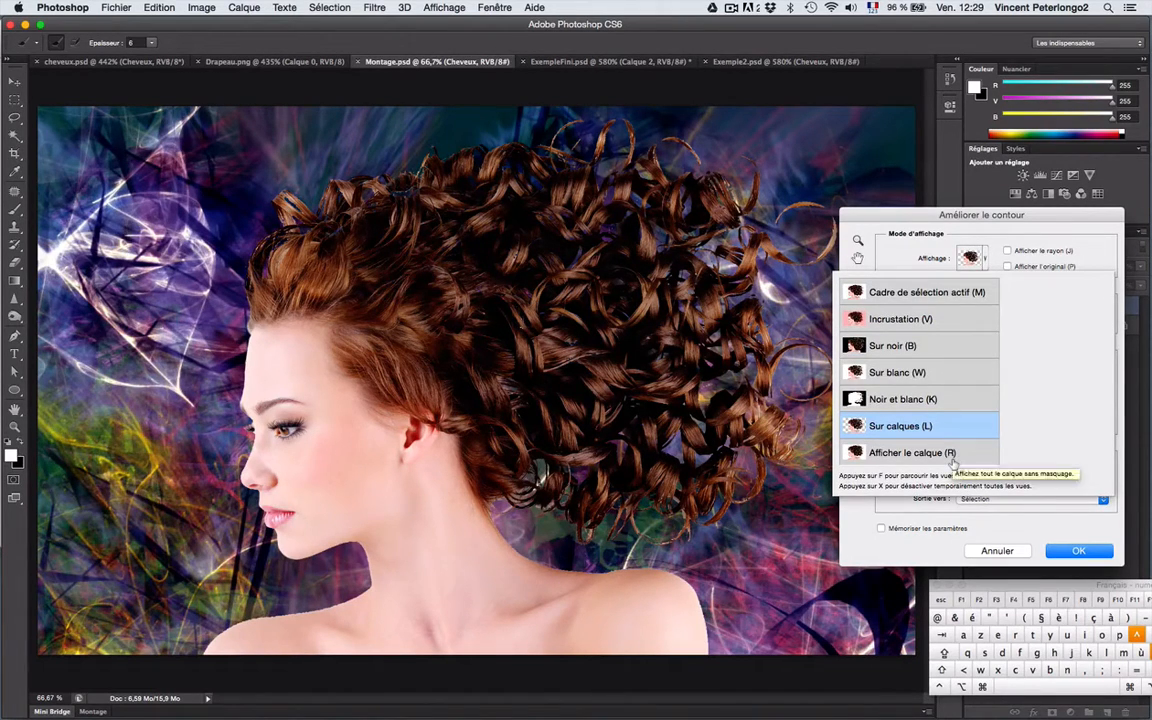
click(970, 259)
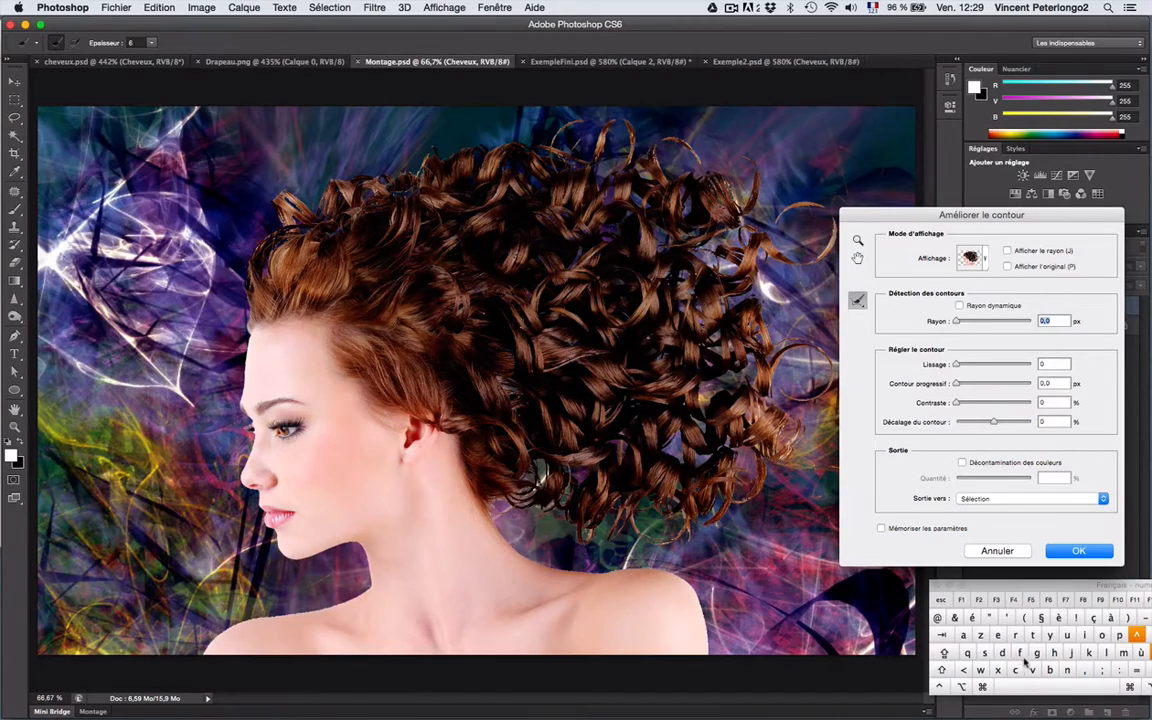
key(w)
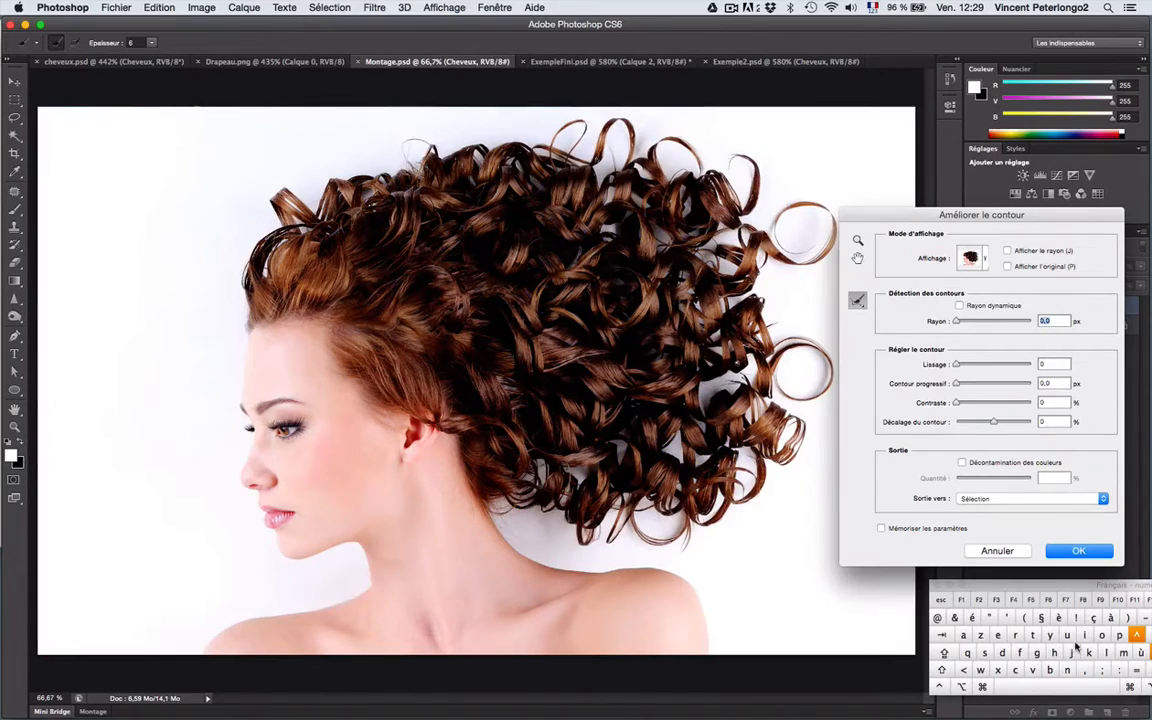
key(m)
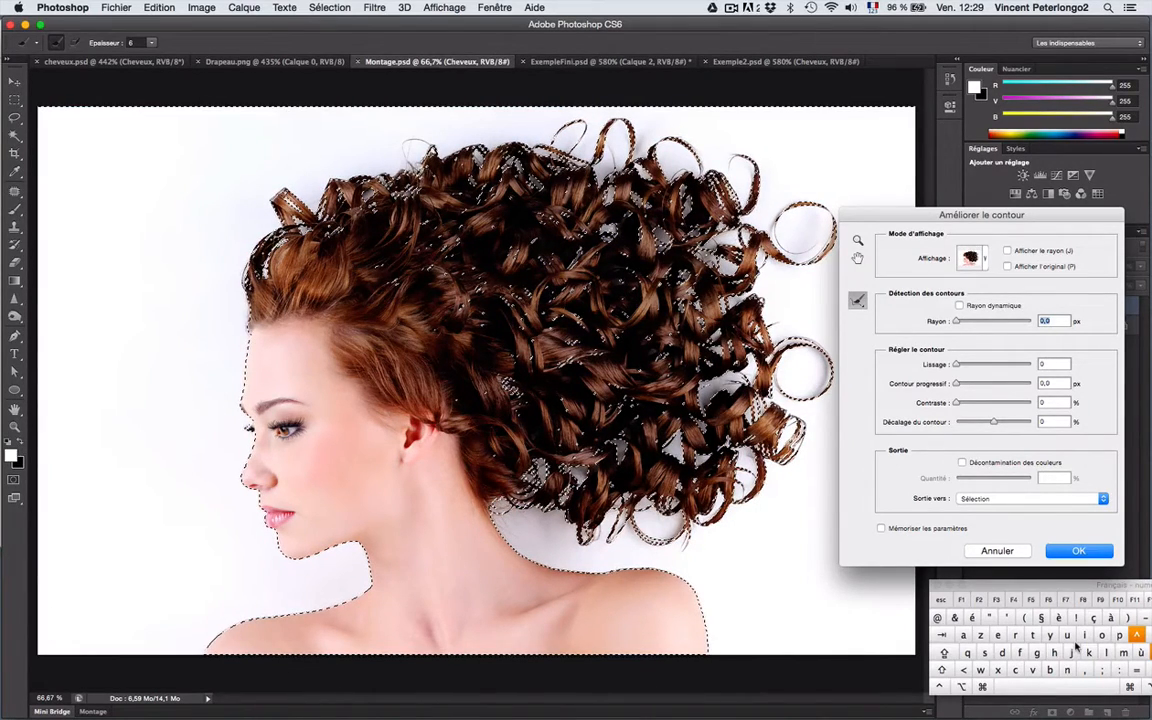
key(f)
key(w)
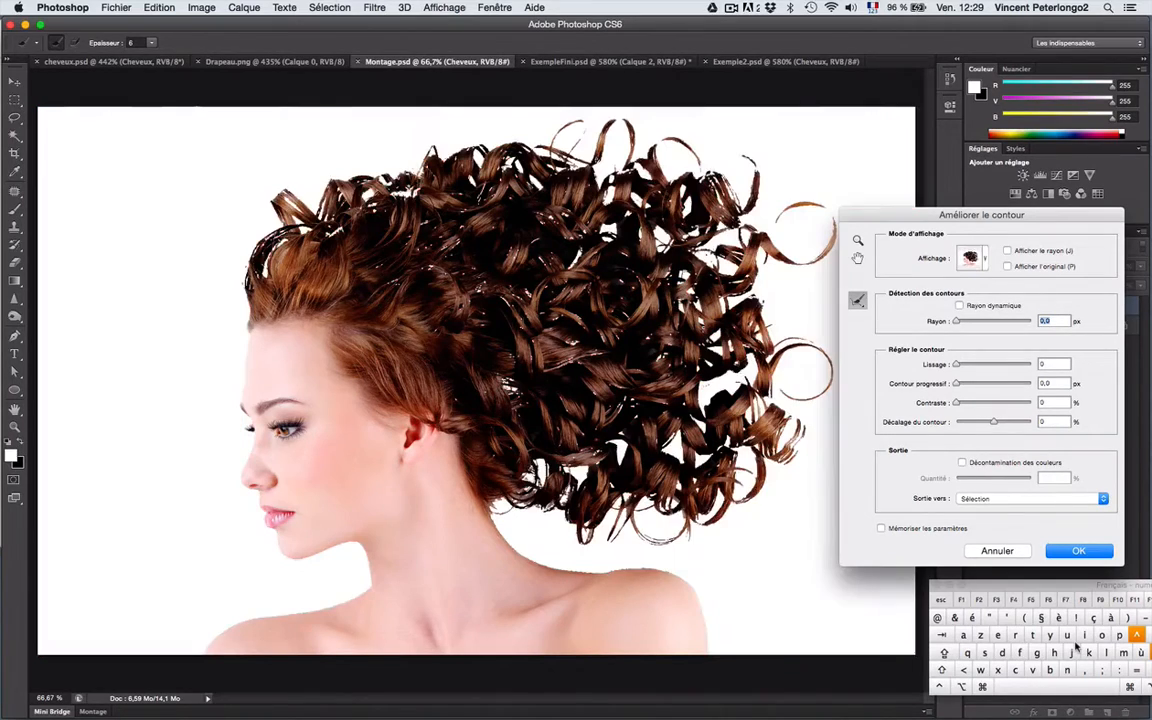
key(b)
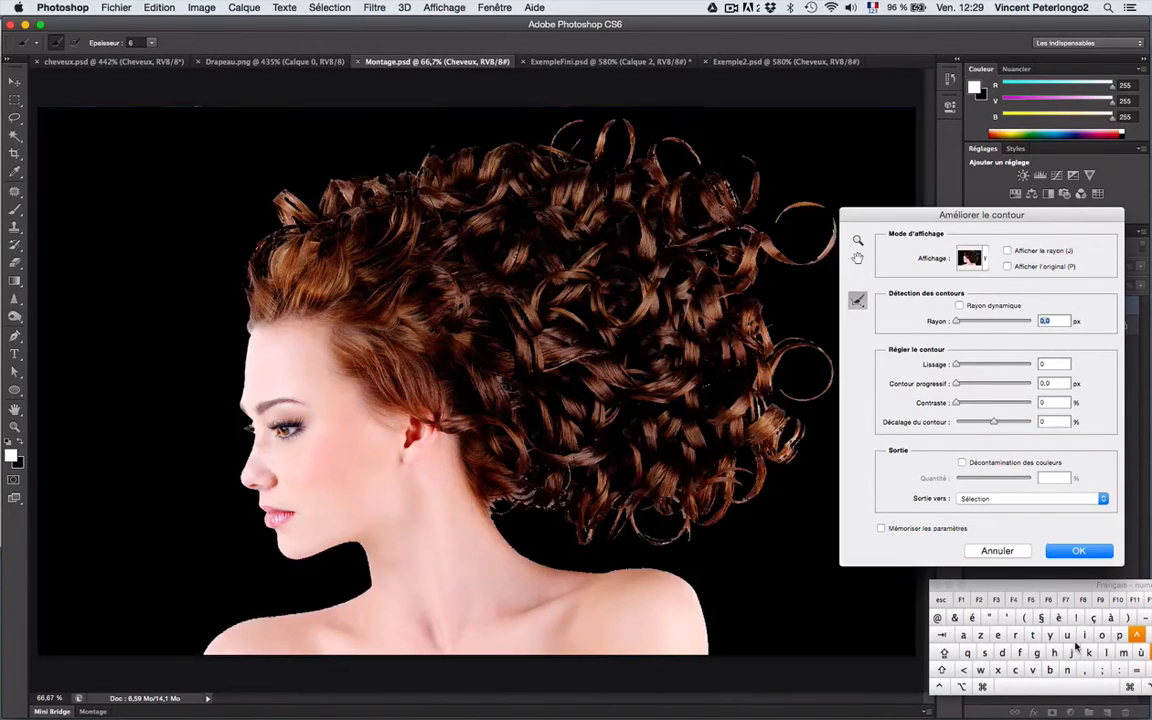
key(f)
key(k)
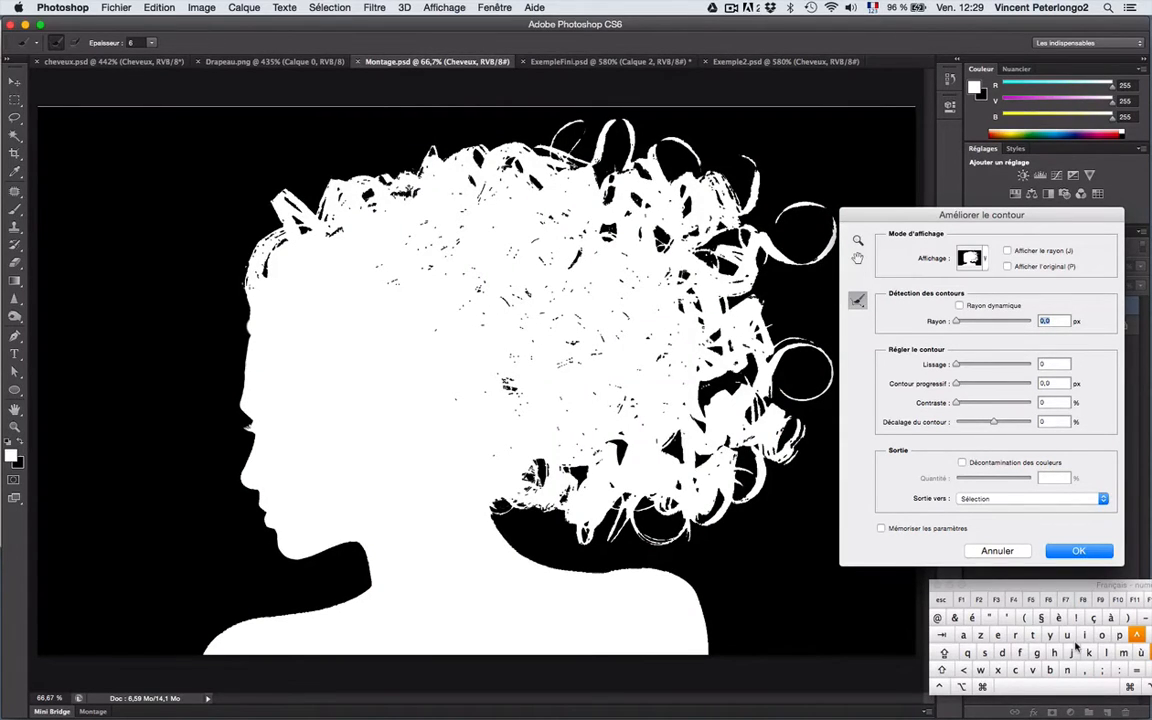
key(l)
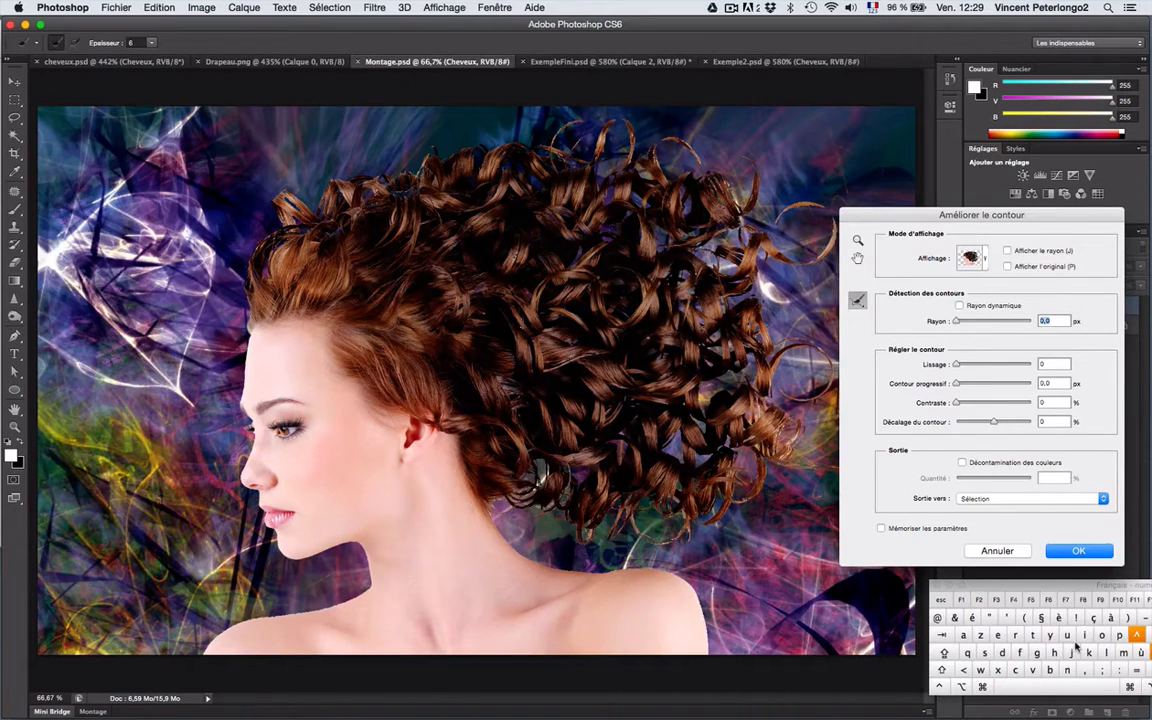
Set the refinement view mode to Incrustation and look over the other available view modes.
key(v)
click(984, 261)
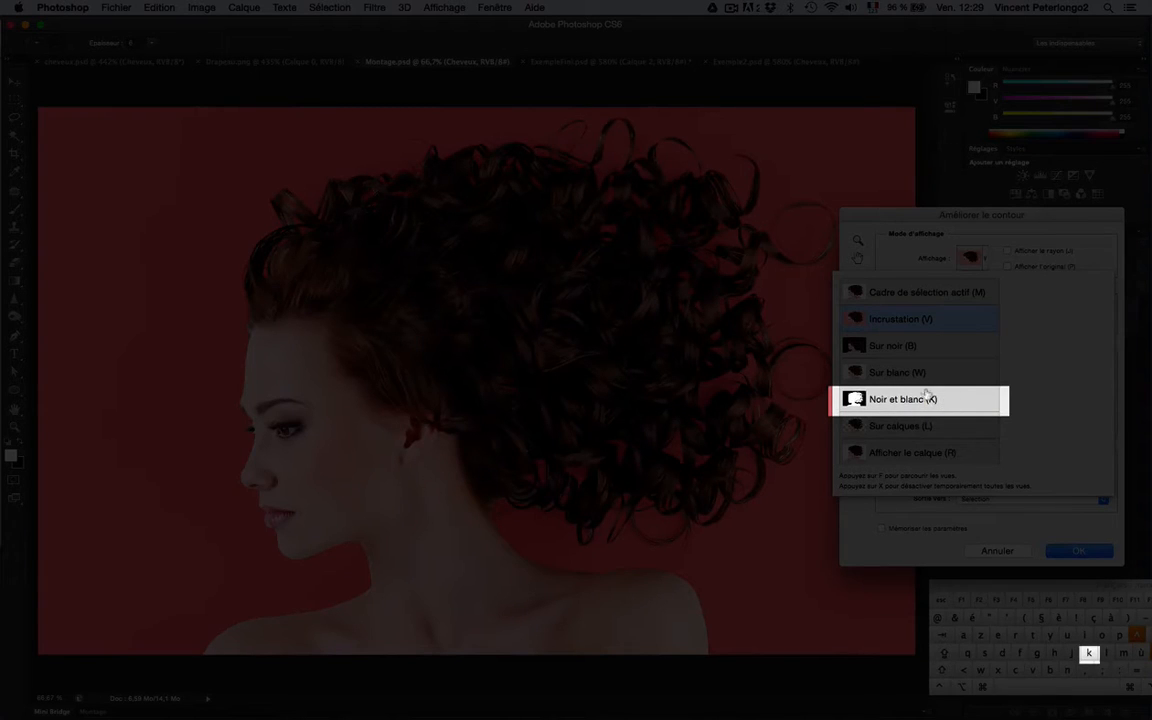
click(899, 260)
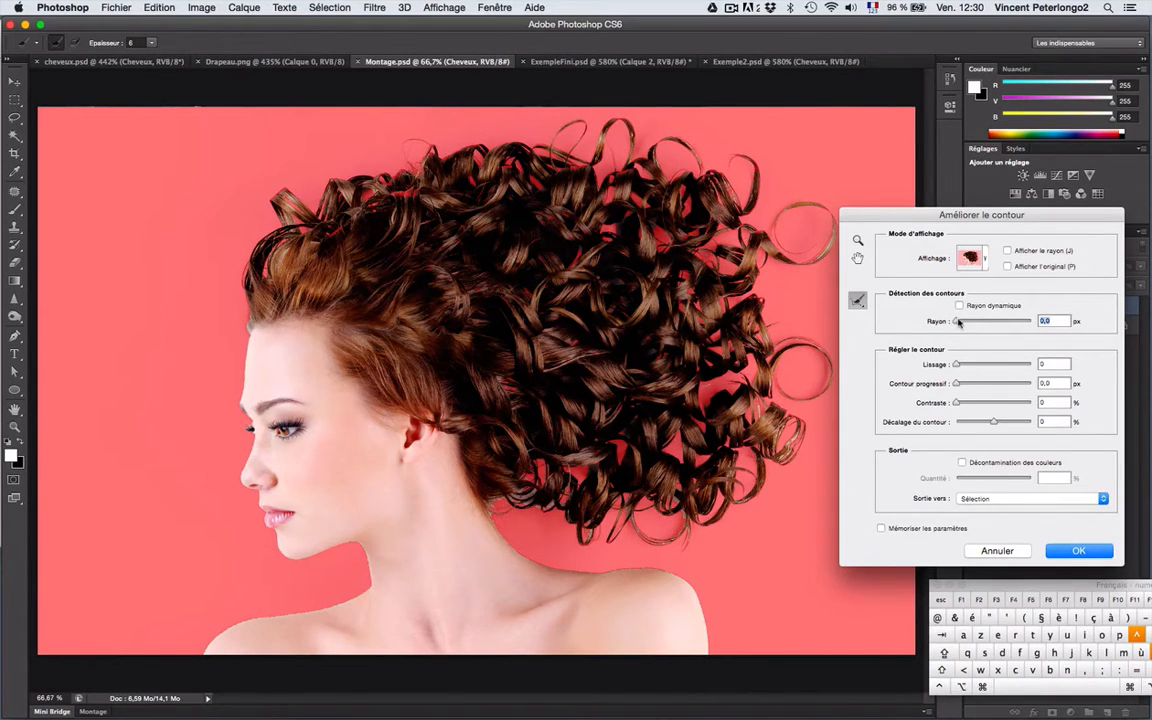
Raise the edge detection radius in stages, from 2.7 px up to 250 px, and turn on Afficher le rayon.
drag(958, 321, 968, 324)
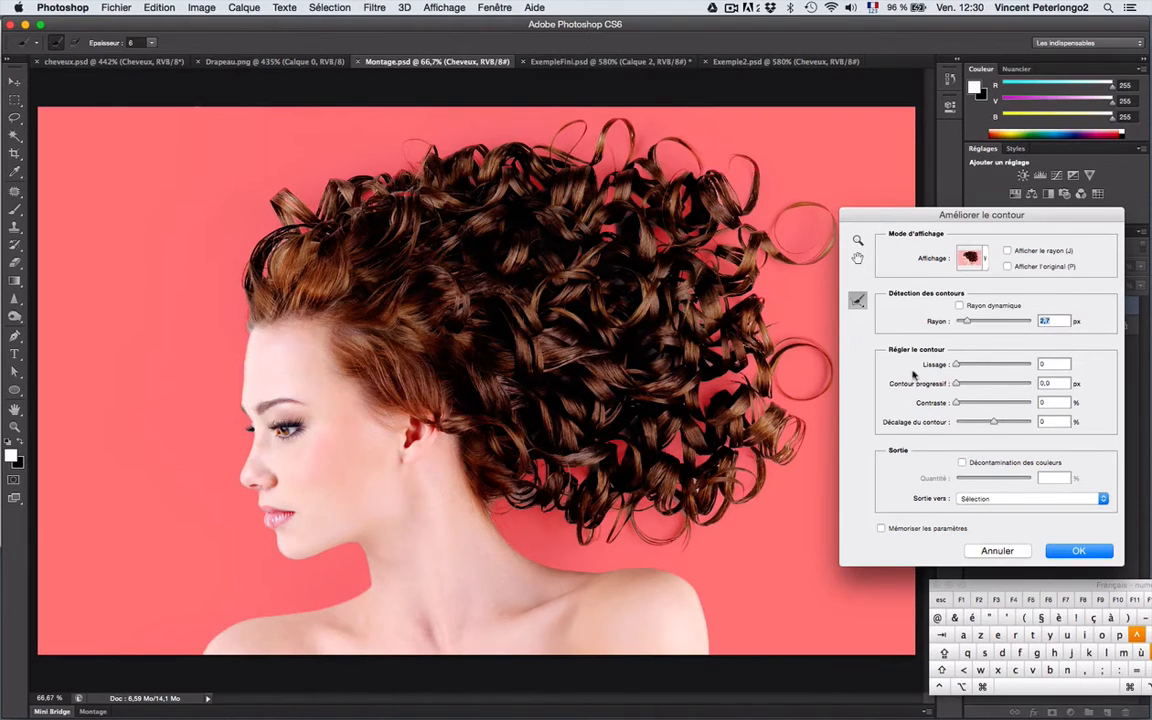
drag(969, 322, 985, 324)
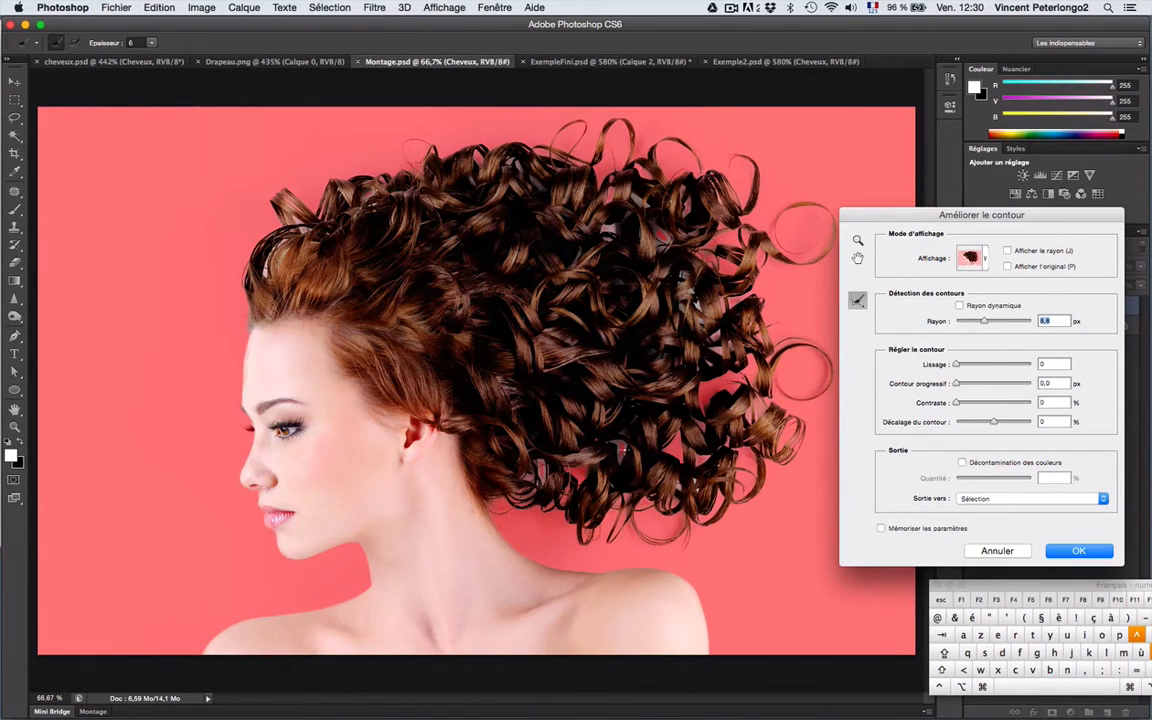
drag(987, 321, 1040, 321)
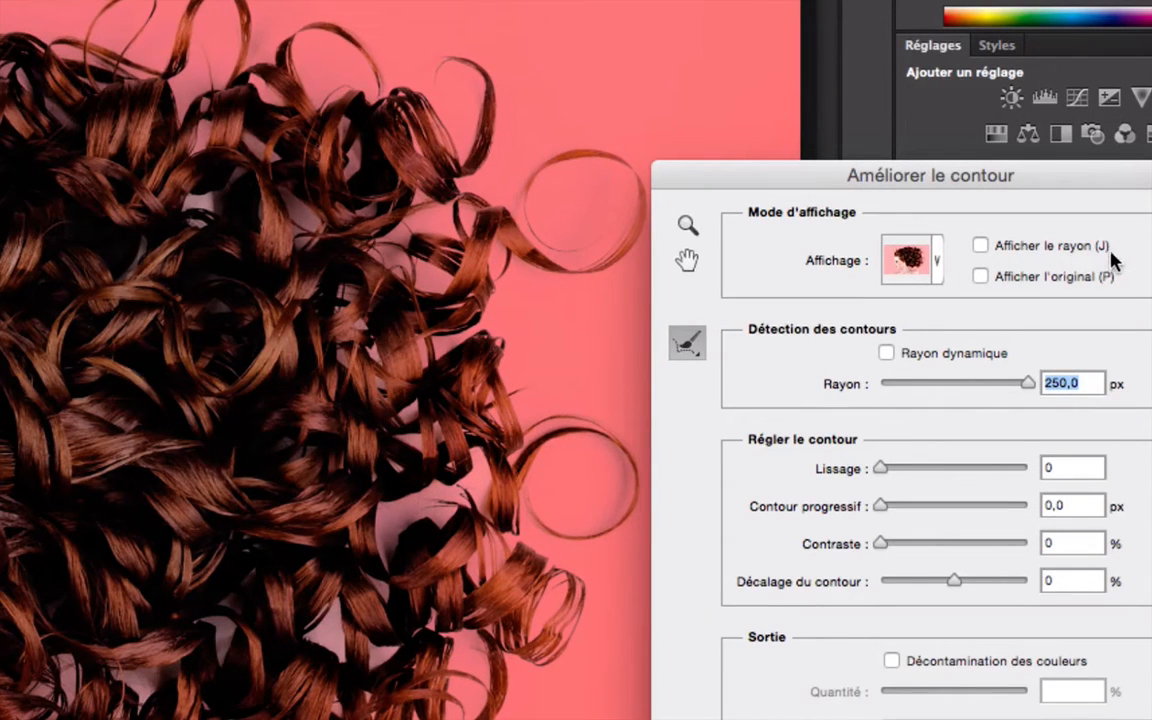
click(979, 246)
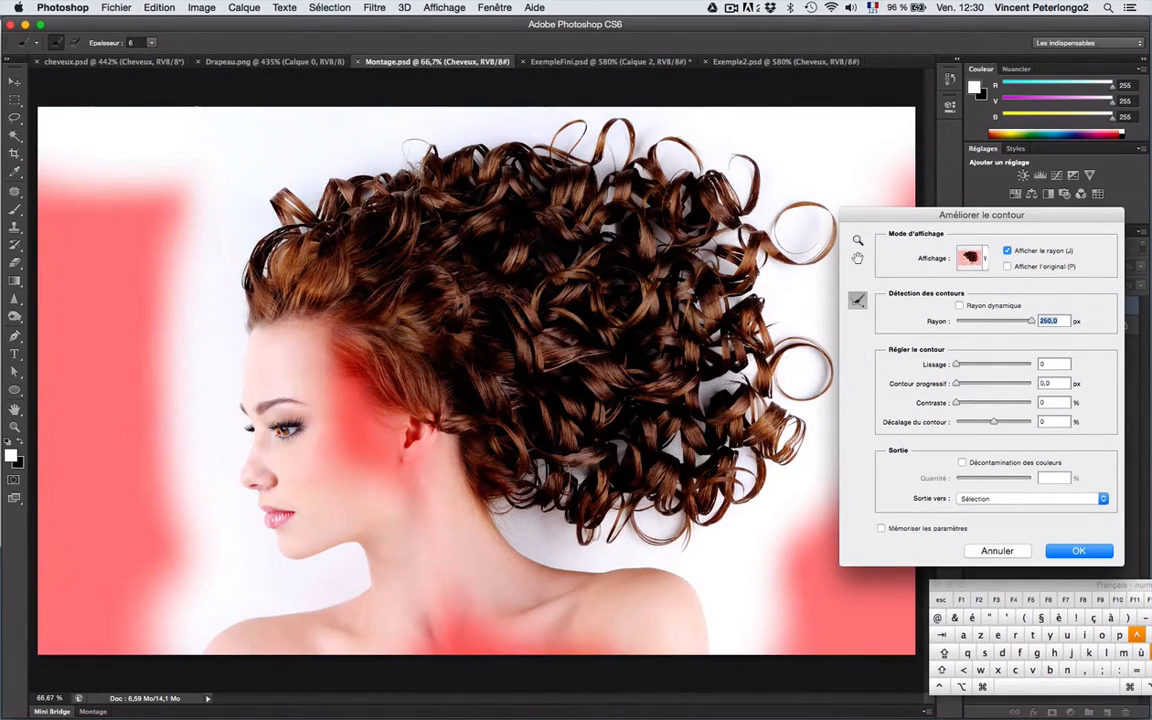
Lower the edge detection radius to 4.6 px and turn off Afficher le rayon.
drag(1033, 323, 975, 322)
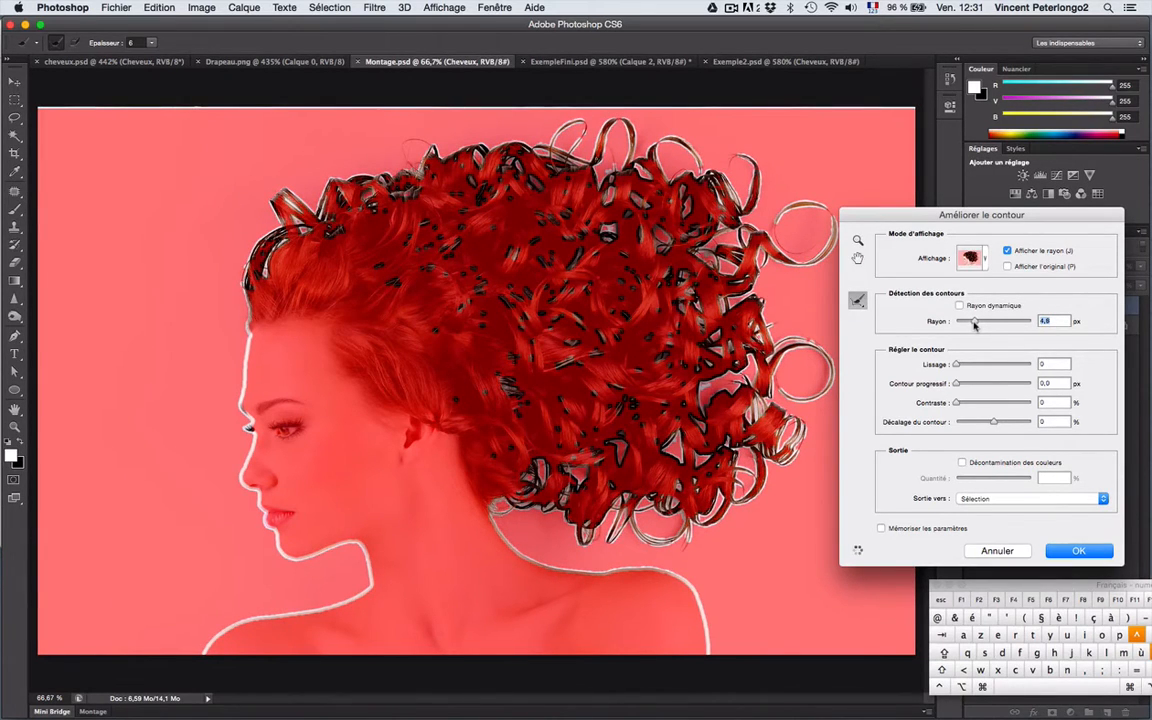
click(1008, 251)
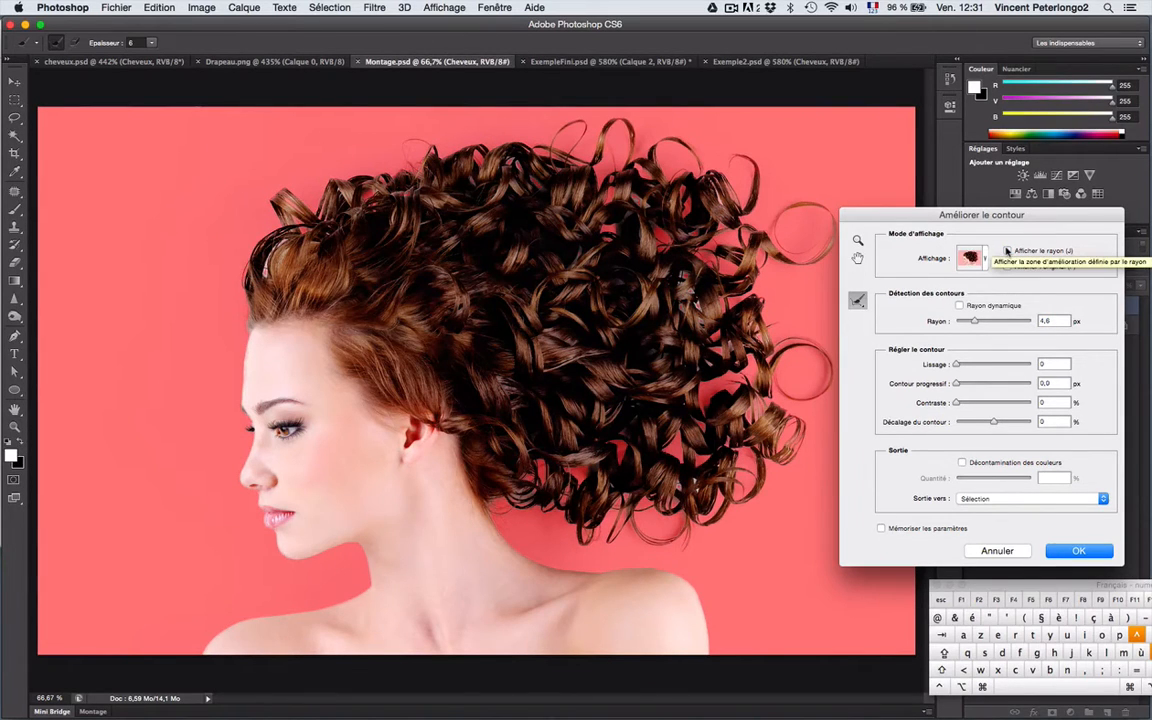
Switch the refinement view to Noir et blanc and fine-tune the edge detection radius to 3.2 px.
click(970, 258)
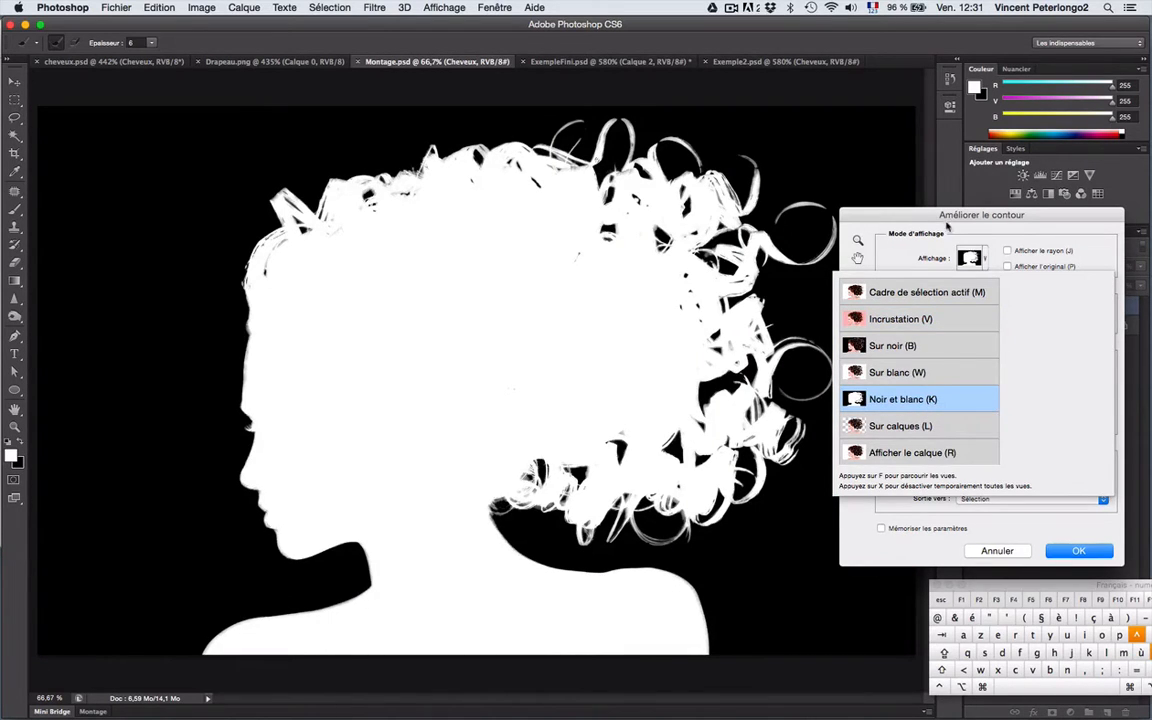
click(832, 224)
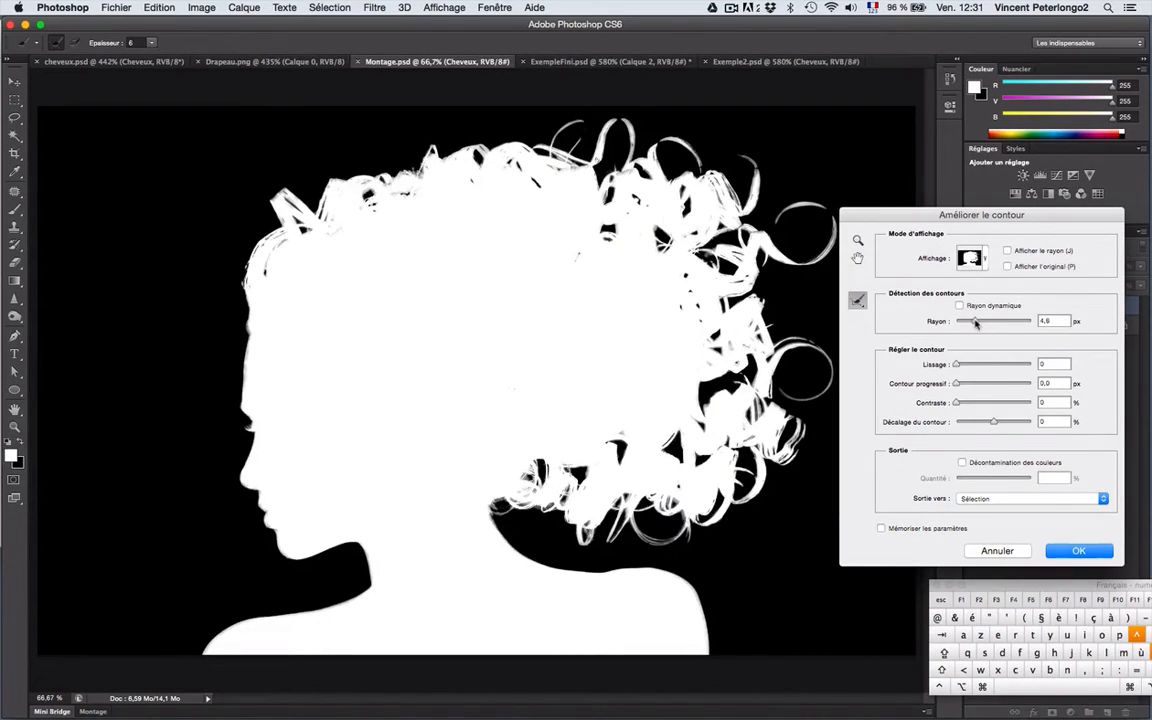
drag(976, 323, 980, 323)
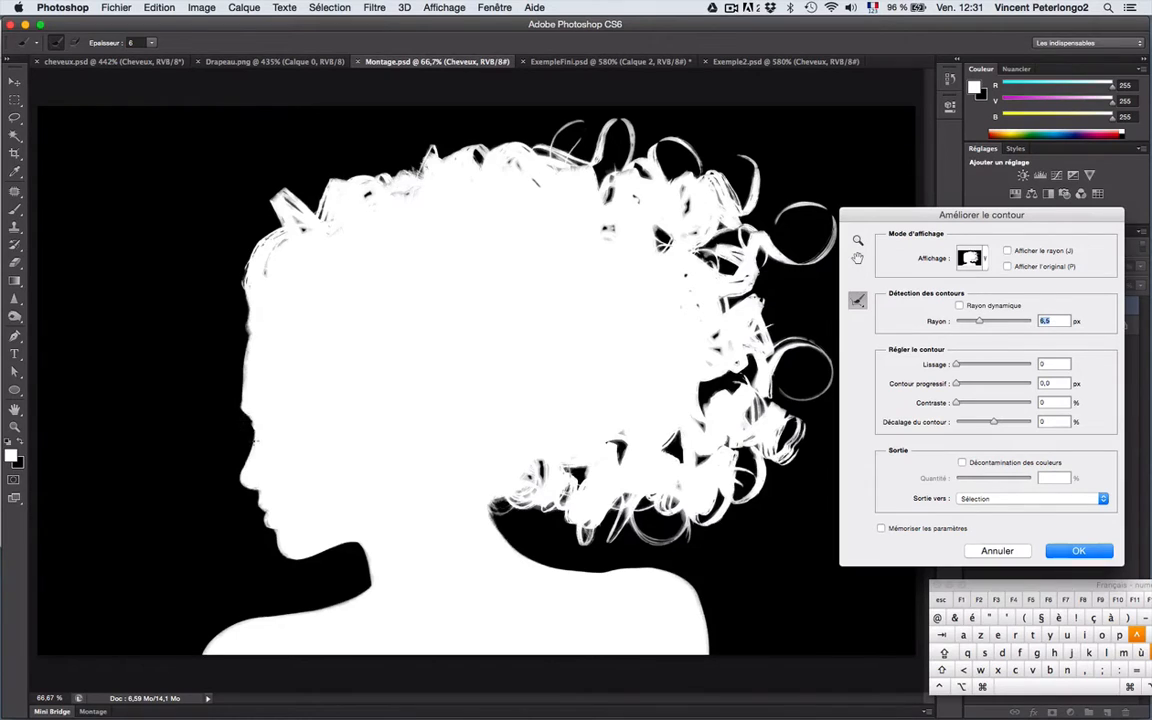
drag(979, 322, 969, 323)
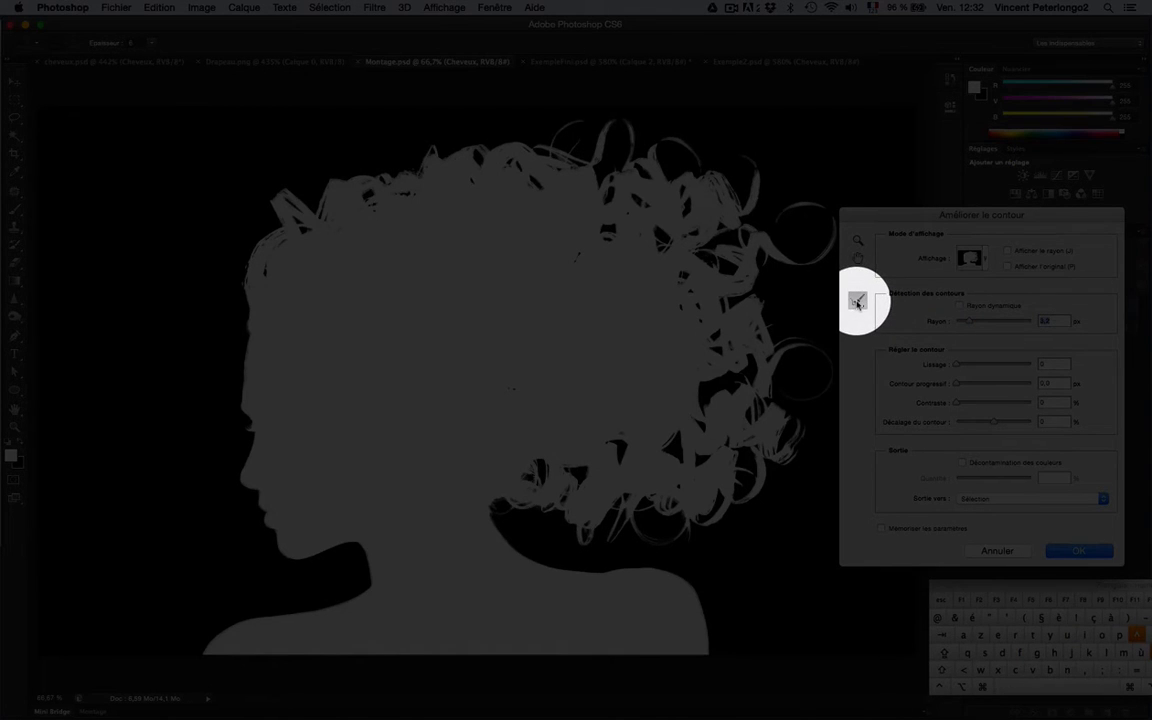
With the Outil Amélioration du rayon at brush size 13, paint along the hair edge above the woman's forehead.
click(857, 302)
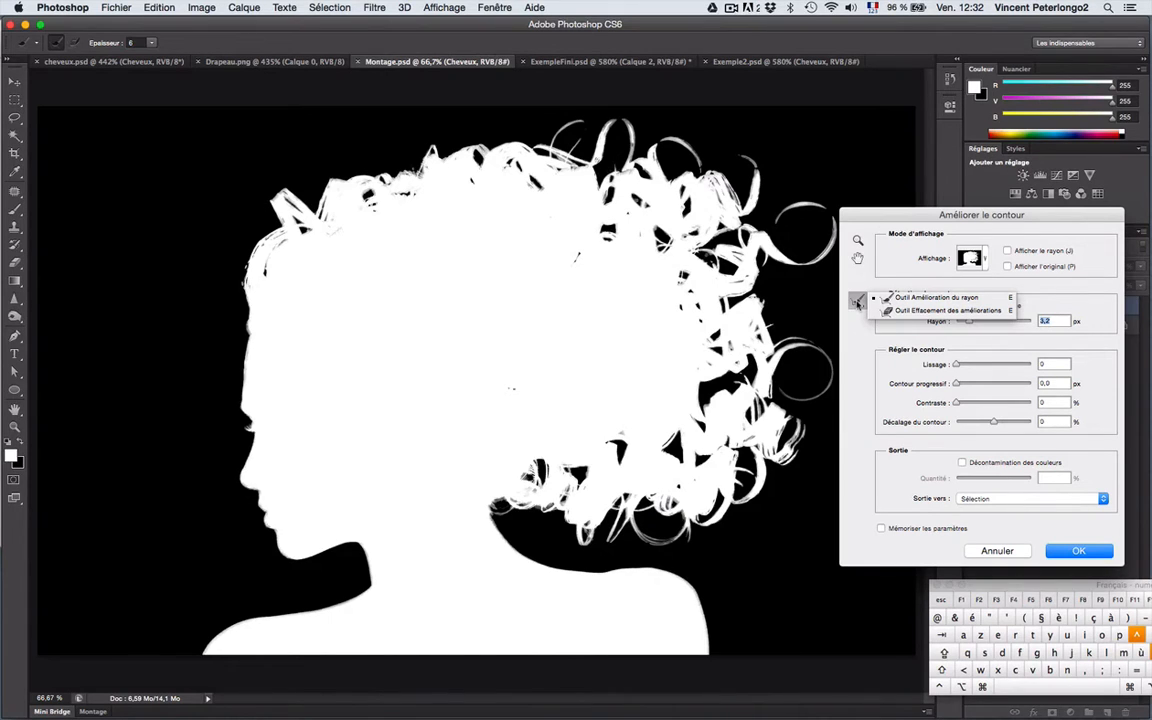
key(super+plus)
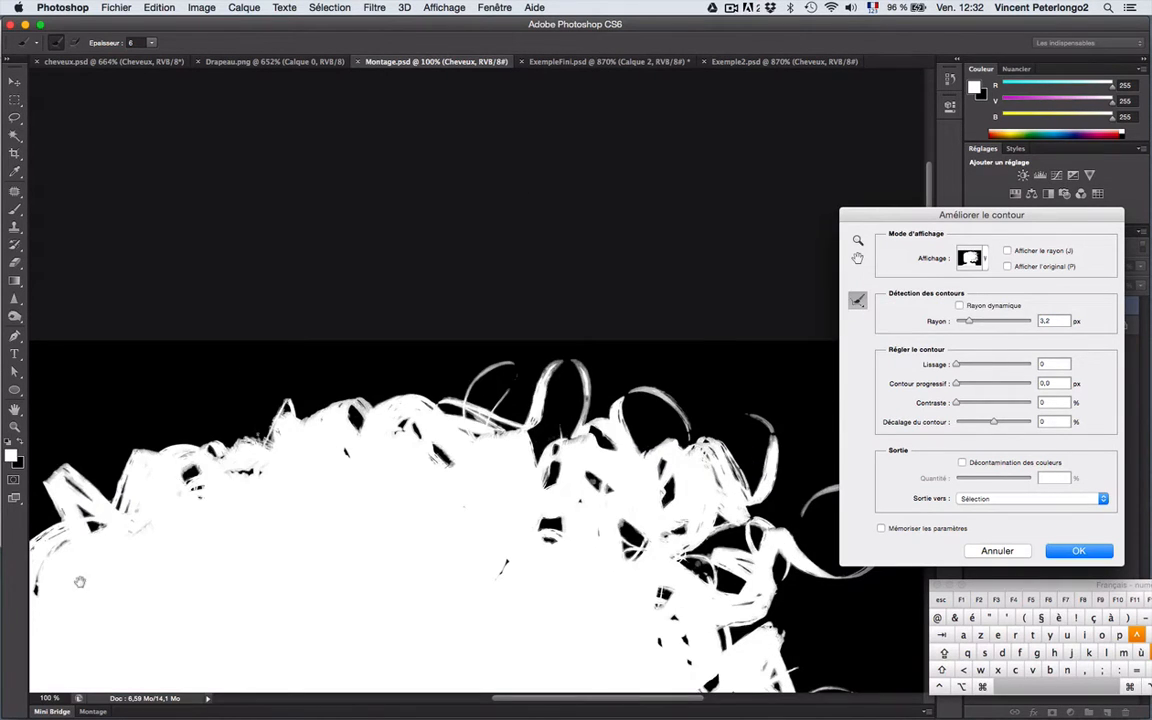
drag(77, 579, 350, 442)
scroll(350, 442, down, 5)
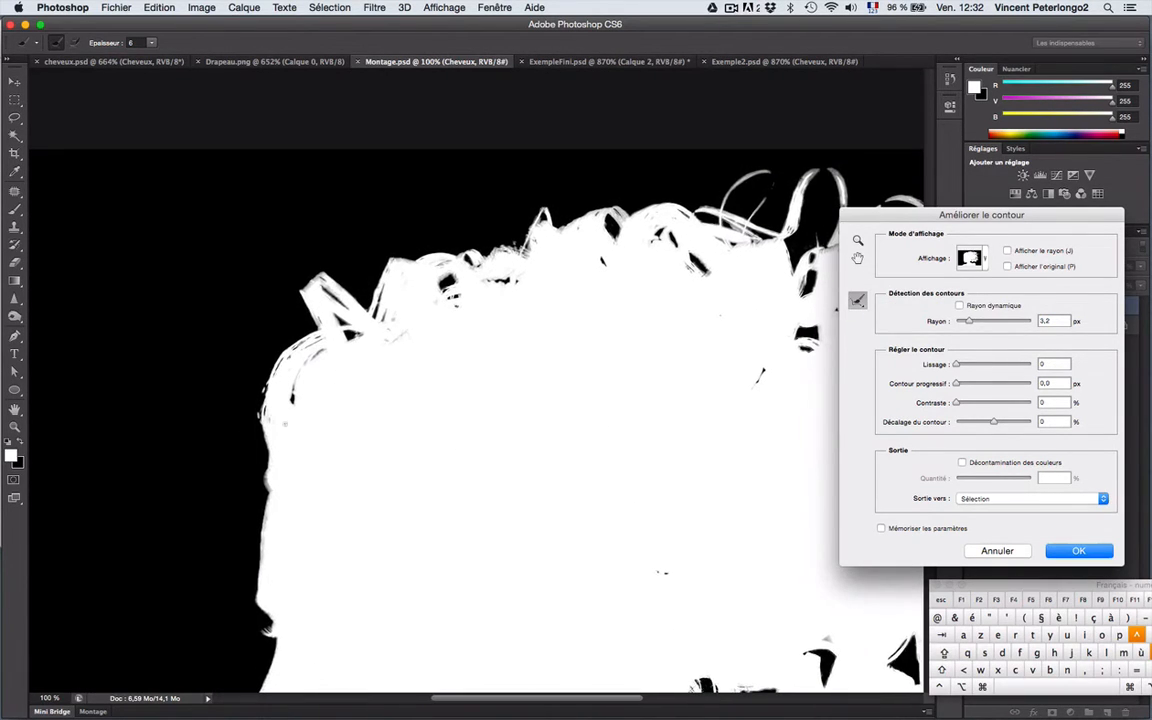
click(955, 687)
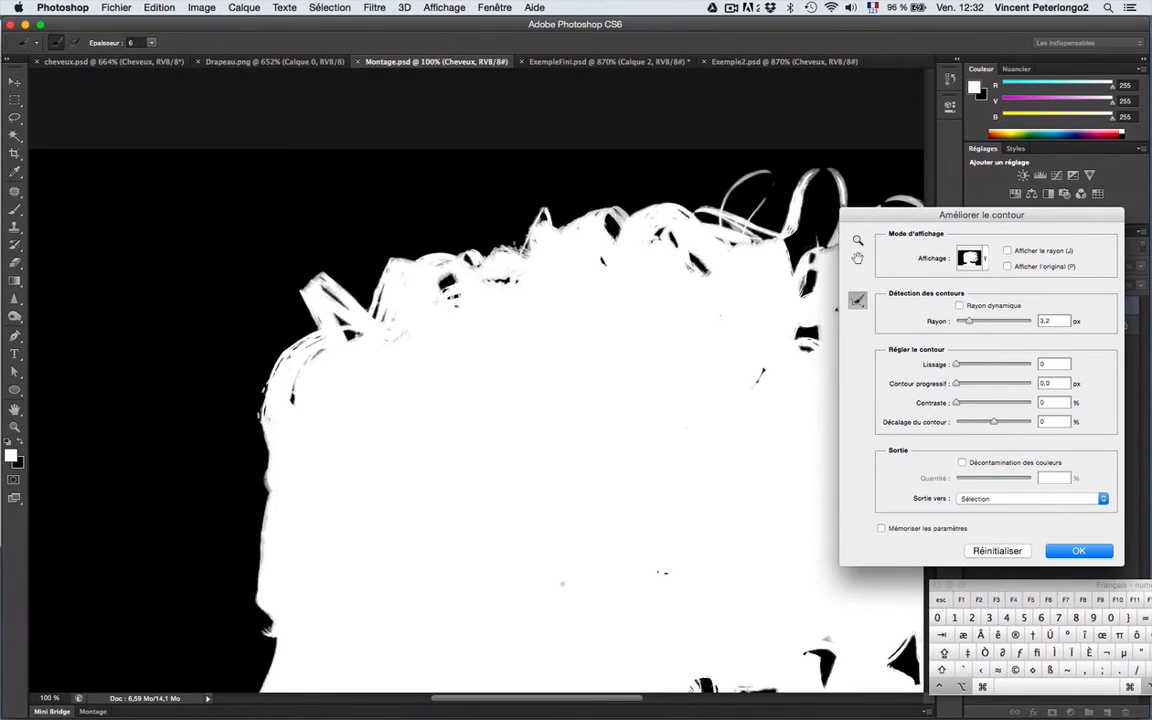
ctrl+alt+drag(378, 443, 380, 444)
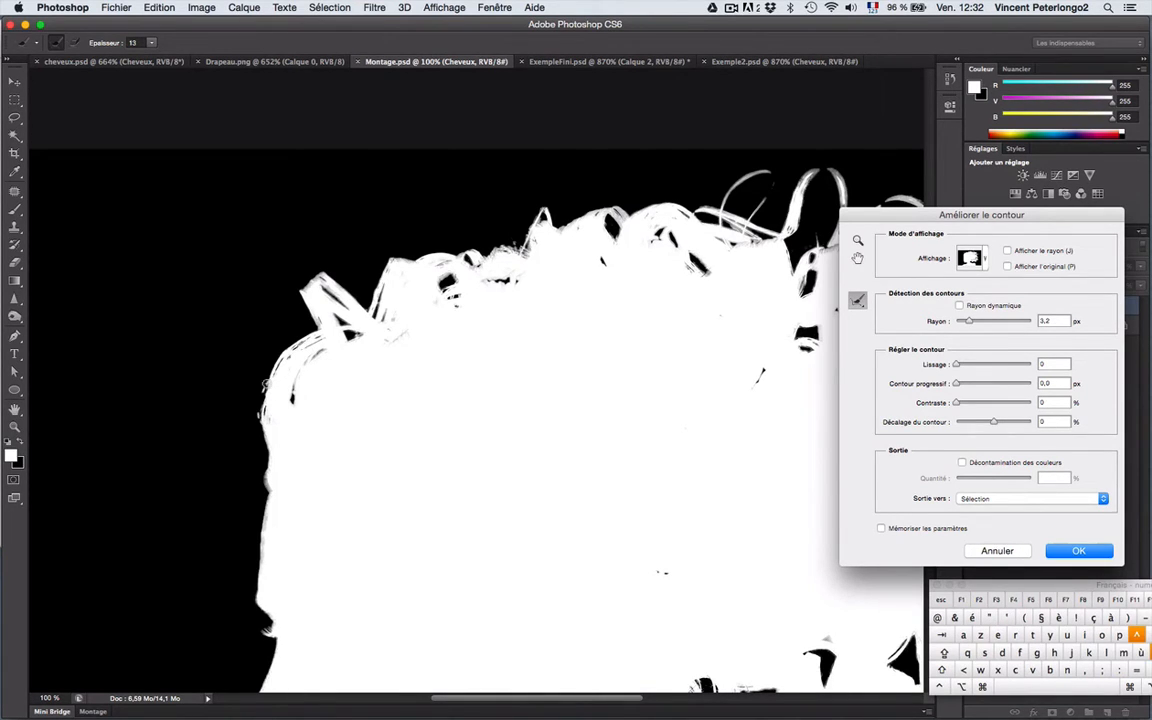
mouse_move(267, 384)
mouse_down()
mouse_move(270, 447)
mouse_move(296, 454)
mouse_up()
Inspect the detection zone with Afficher le rayon, and check the hair edge in the Incrustation view mode.
click(1008, 251)
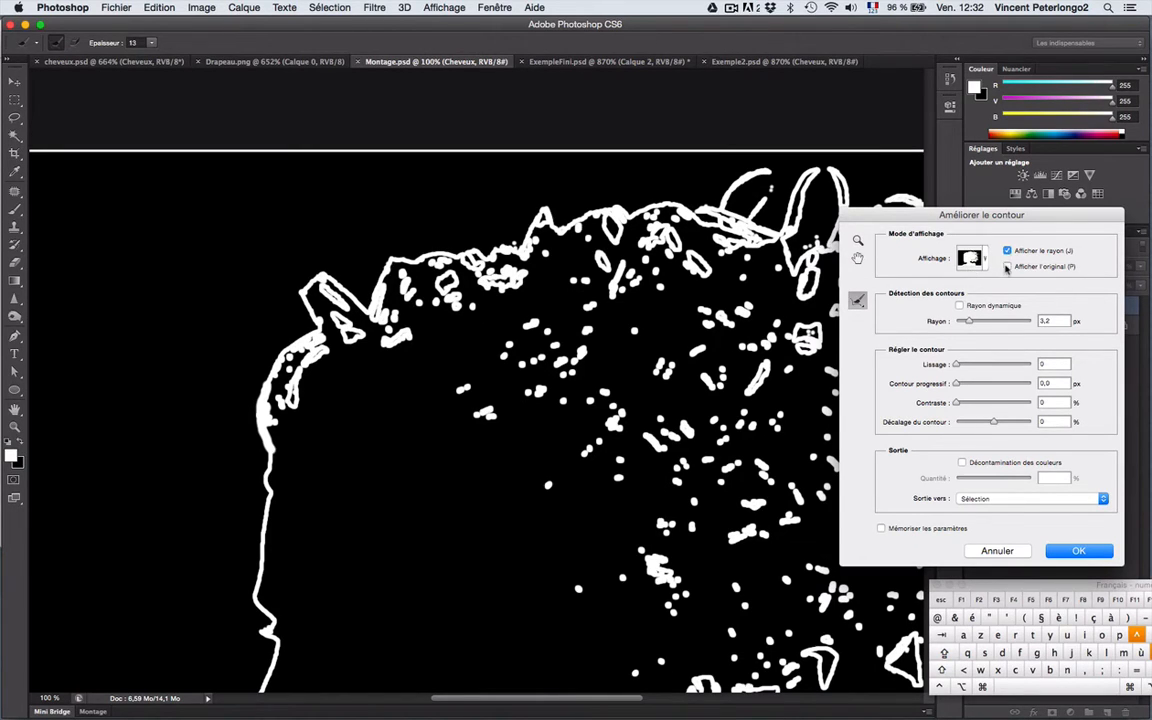
click(1007, 251)
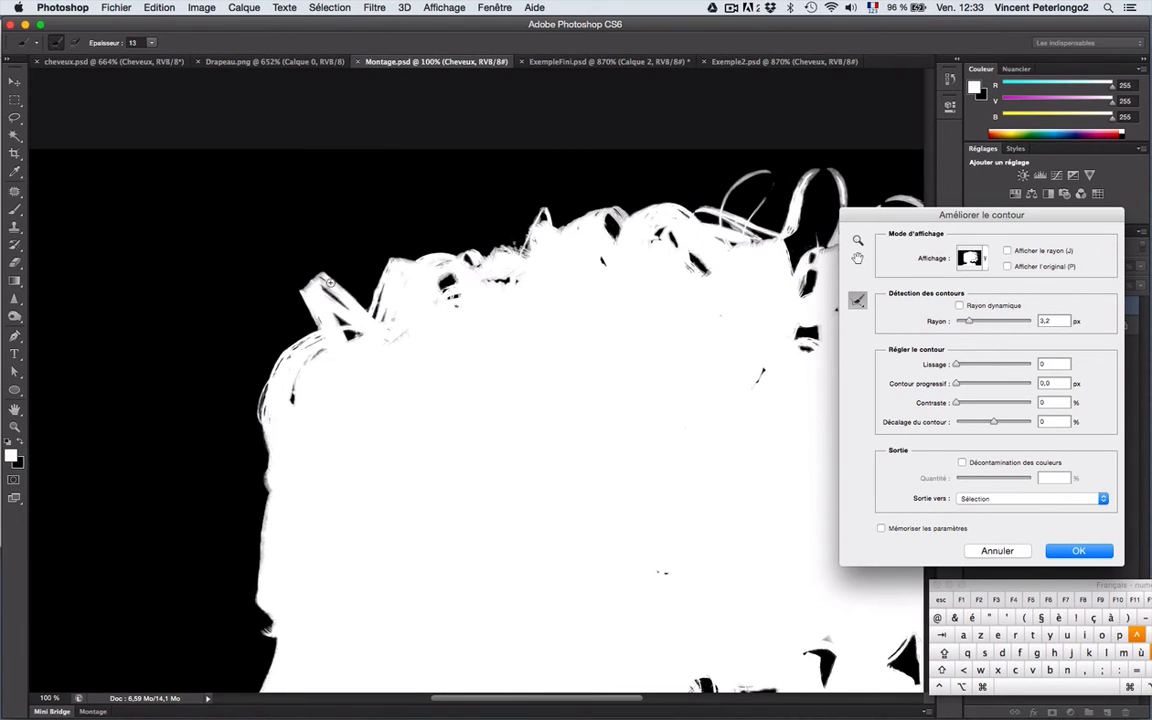
click(969, 258)
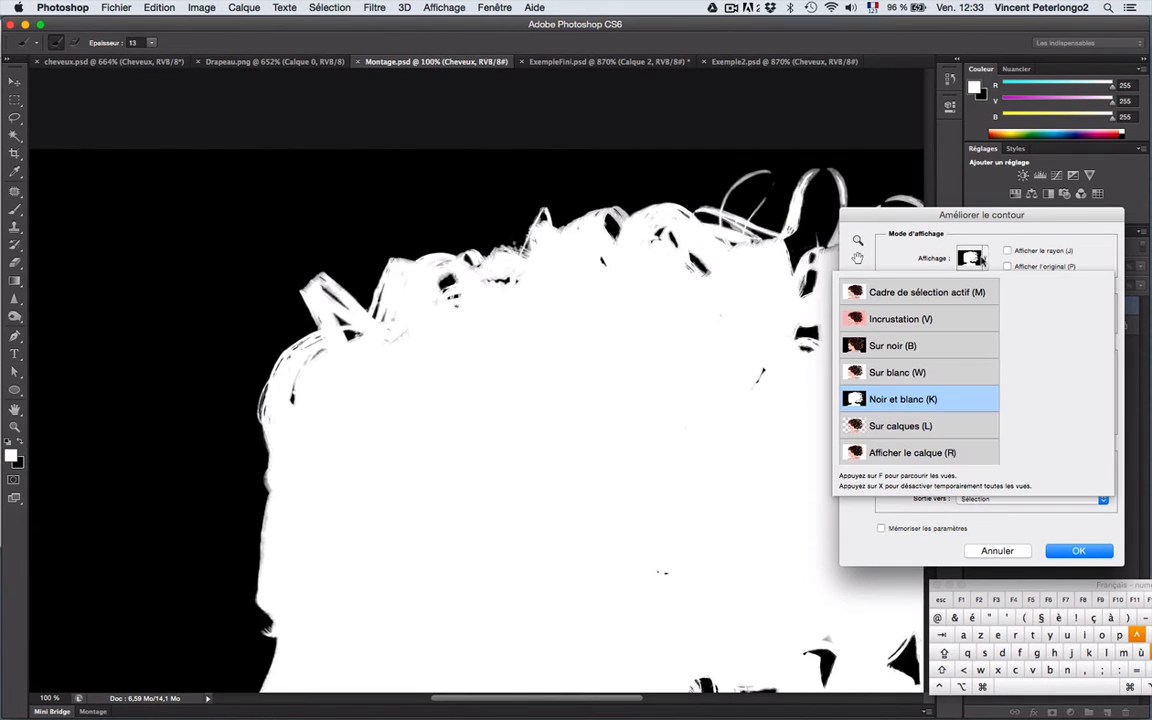
click(957, 321)
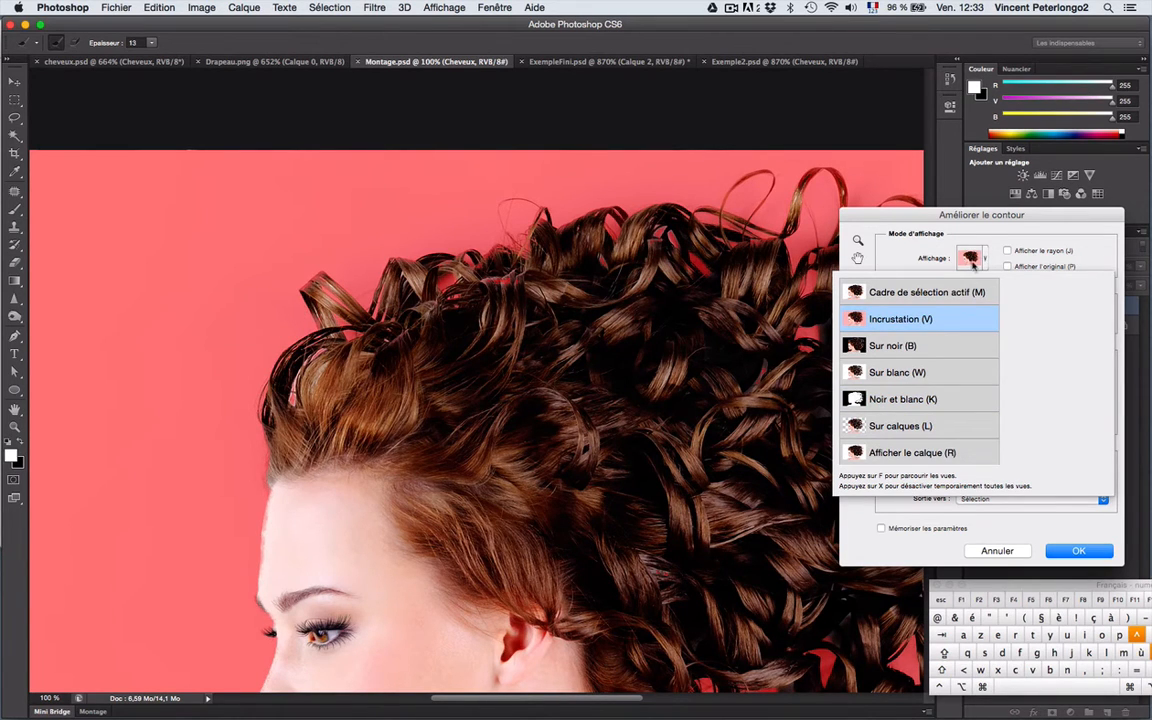
click(877, 240)
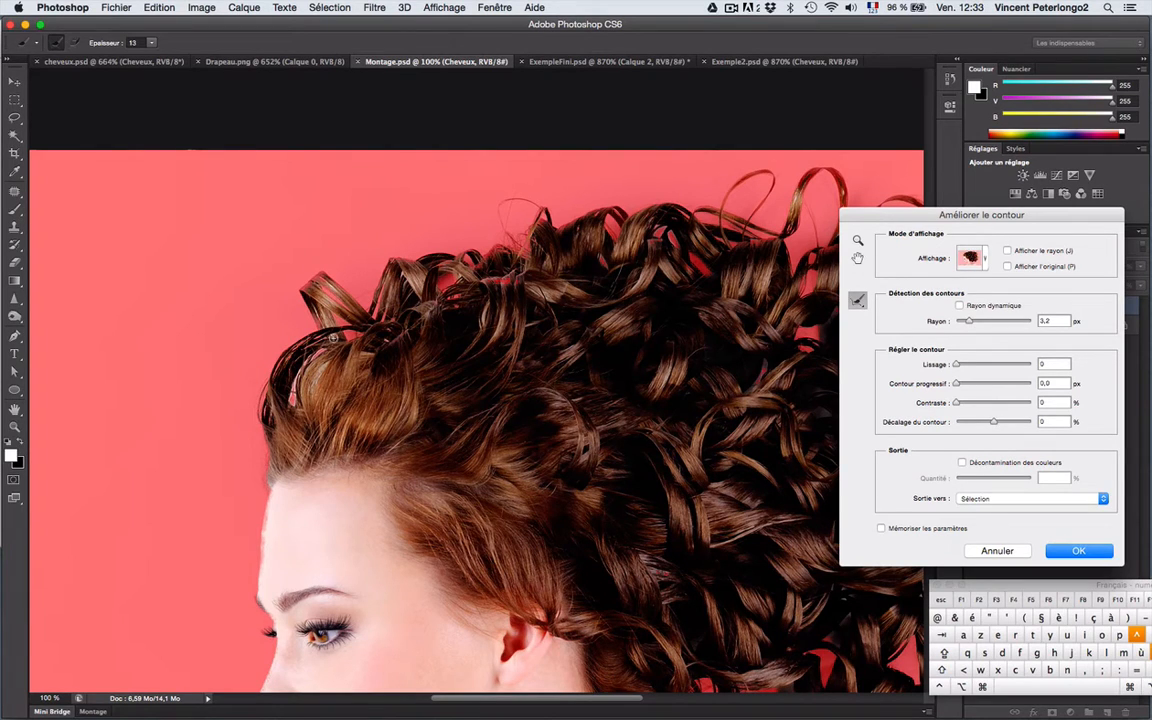
In Noir et blanc view, paint the radius refinement over the broken thin curl on top of the hair and the looped curl beside it.
key(k)
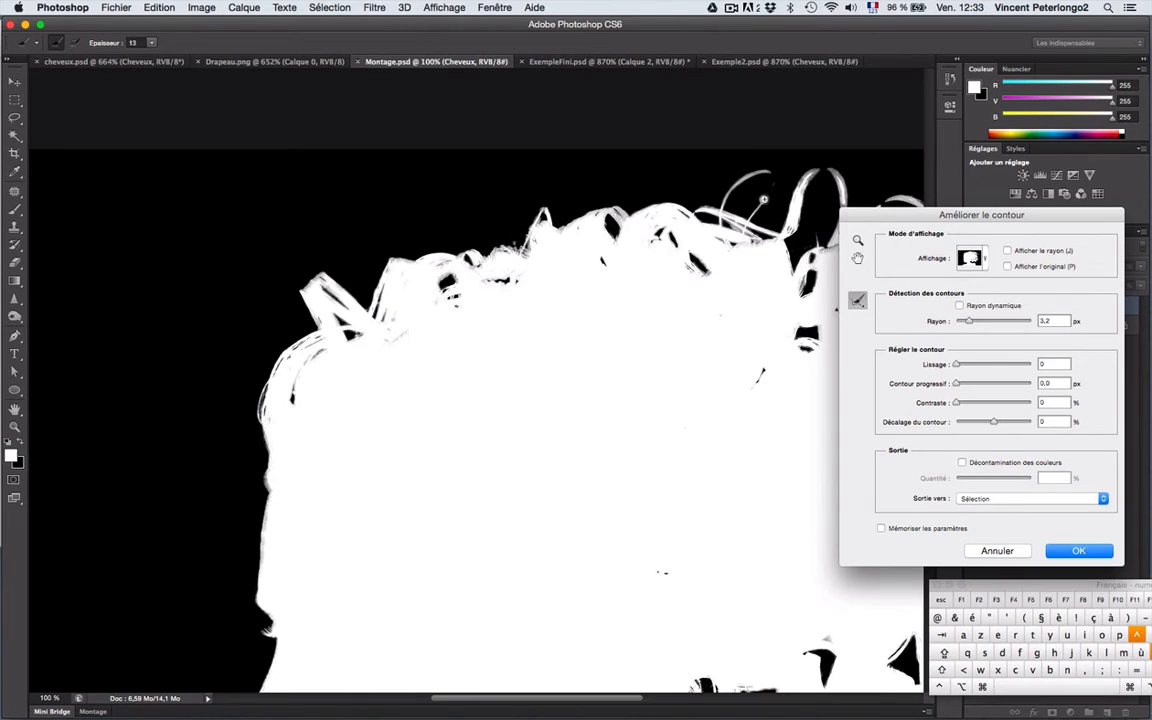
mouse_move(764, 199)
mouse_down()
mouse_move(773, 176)
mouse_move(762, 173)
mouse_move(727, 196)
mouse_up()
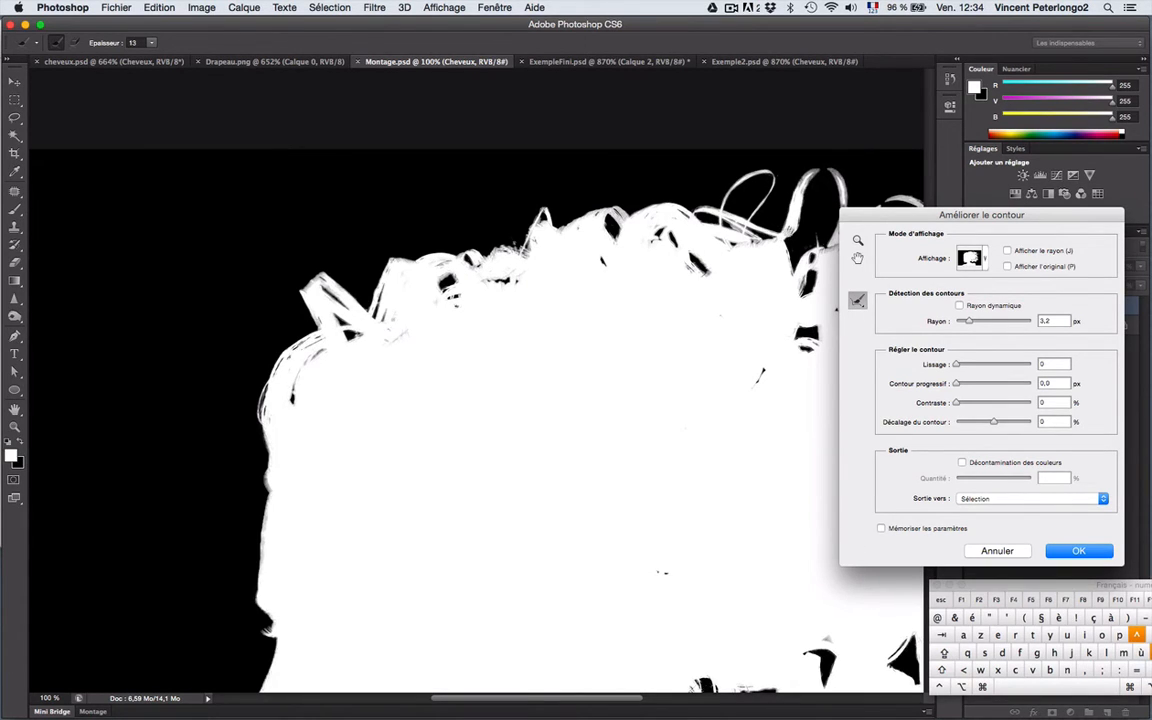
drag(900, 215, 996, 223)
mouse_move(795, 207)
mouse_down()
mouse_move(803, 182)
mouse_move(828, 169)
mouse_move(842, 196)
mouse_move(839, 236)
mouse_up()
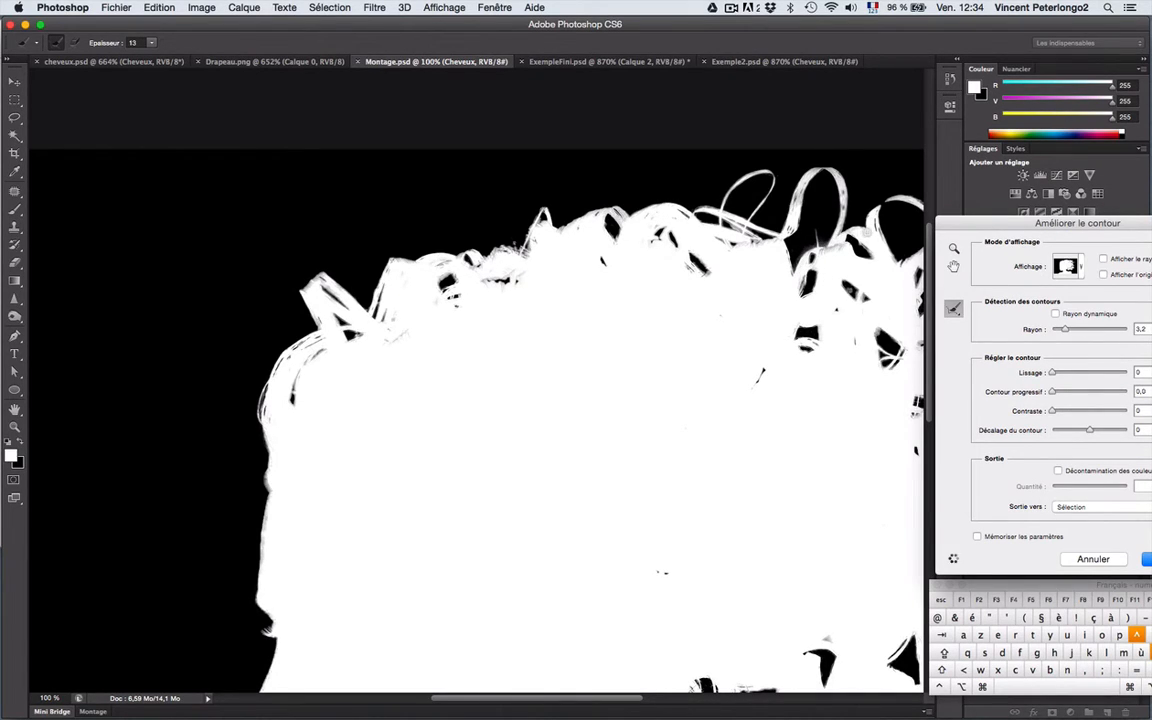
Paint the radius refinement over the next two broken curls at the upper right of the hair, using Incrustation view as a guide.
drag(794, 206, 636, 205)
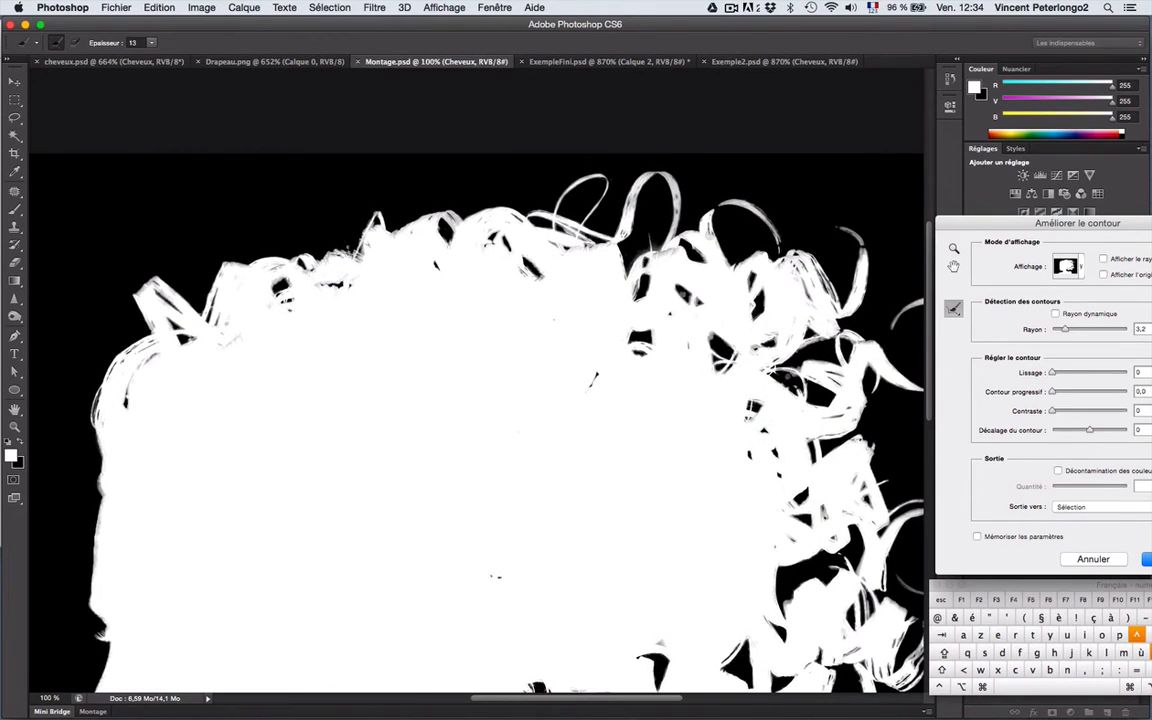
mouse_move(711, 233)
mouse_down()
mouse_move(723, 203)
mouse_move(748, 203)
mouse_move(776, 233)
mouse_move(780, 264)
mouse_up()
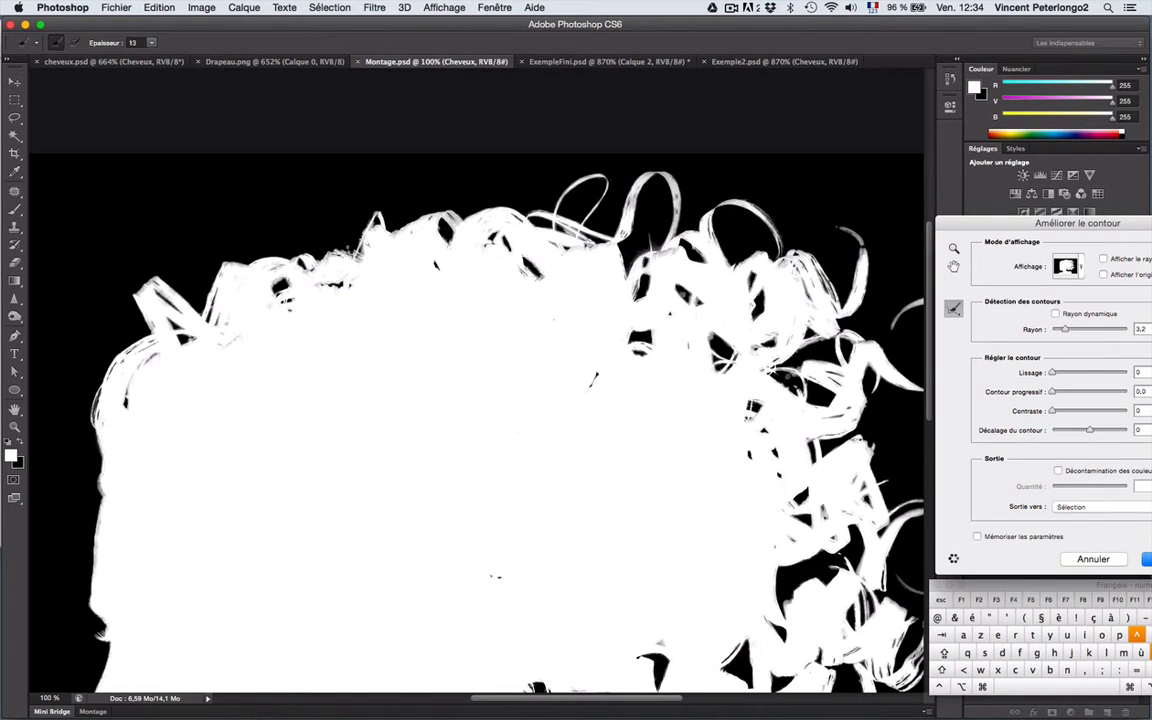
key(o)
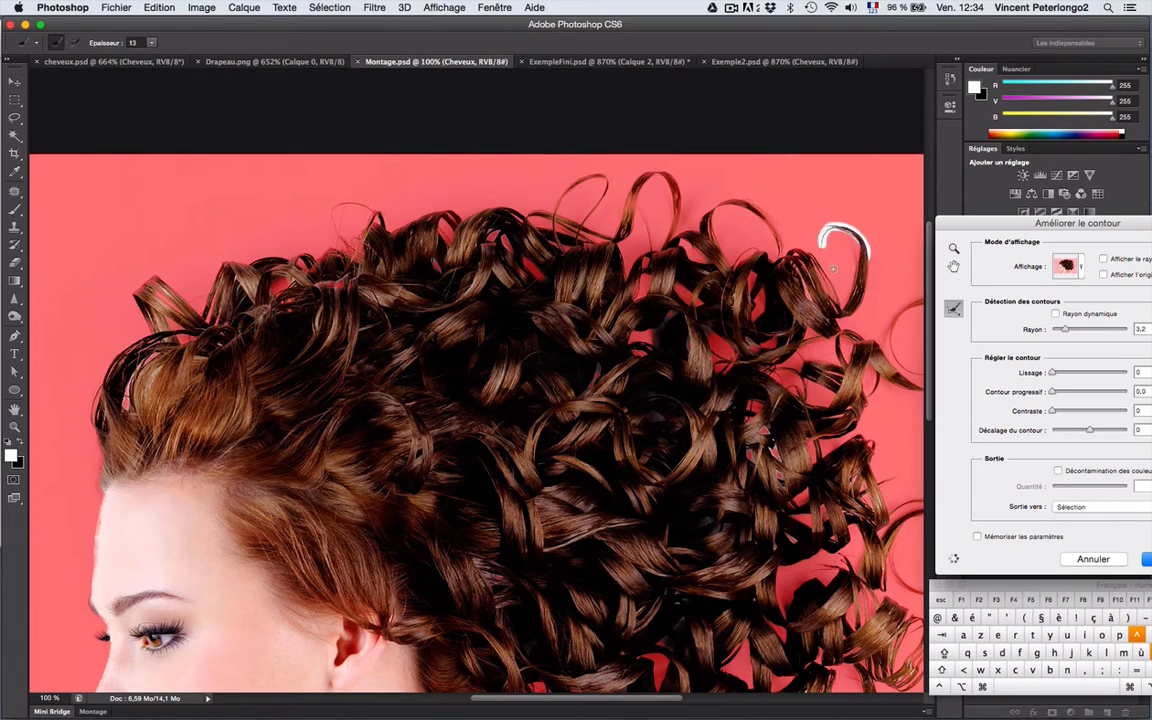
key(k)
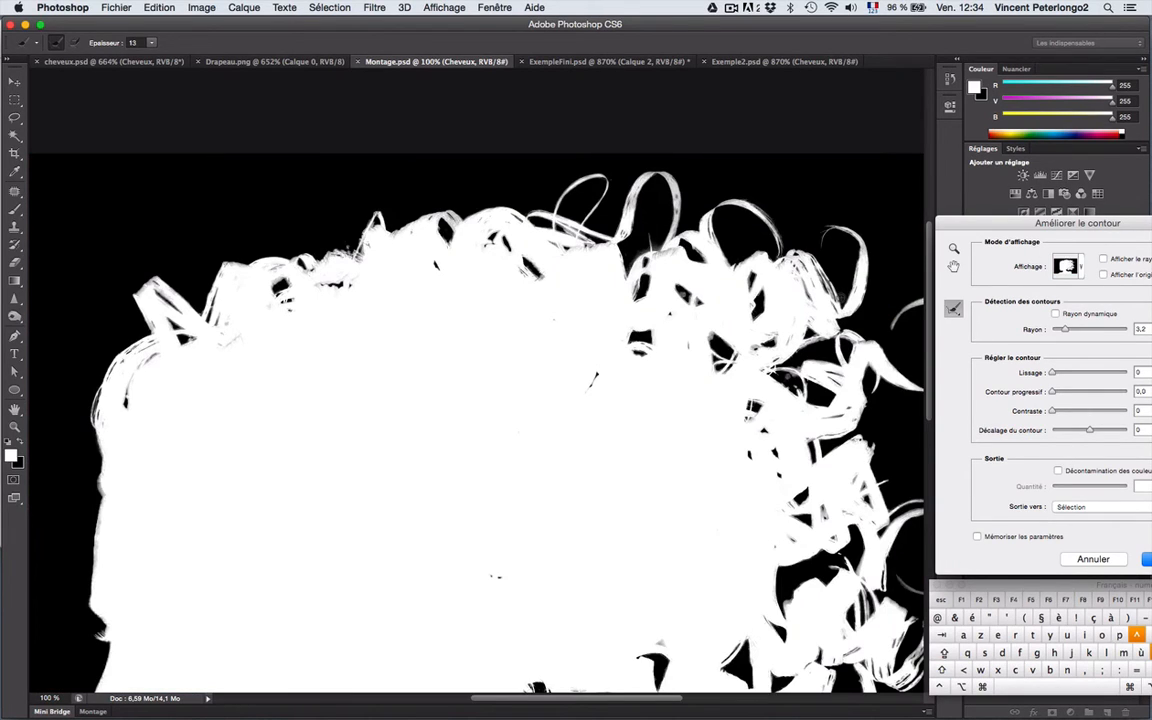
Paint the radius refinement around the large ring-shaped curl at the right of the hair, guided by the Incrustation view.
scroll(724, 256, right, 5)
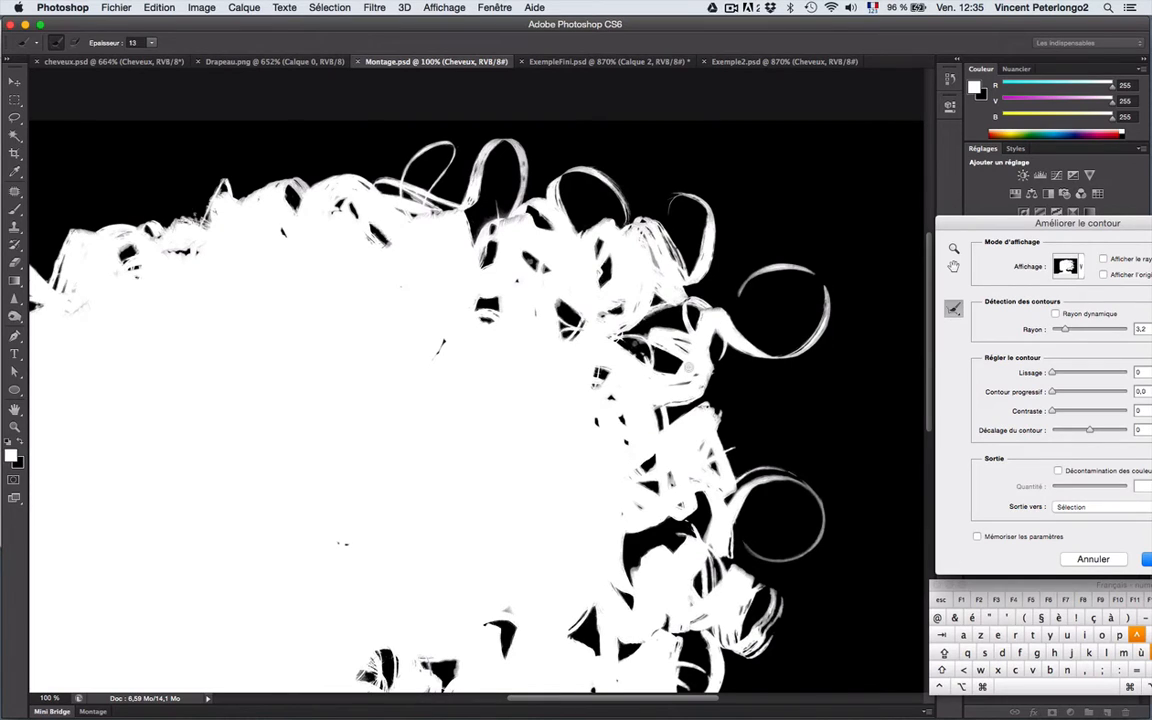
drag(733, 339, 696, 404)
key(v)
mouse_move(741, 298)
mouse_down()
mouse_move(728, 328)
mouse_move(757, 352)
mouse_move(804, 348)
mouse_move(826, 306)
mouse_move(817, 280)
mouse_move(790, 266)
mouse_move(742, 300)
mouse_up()
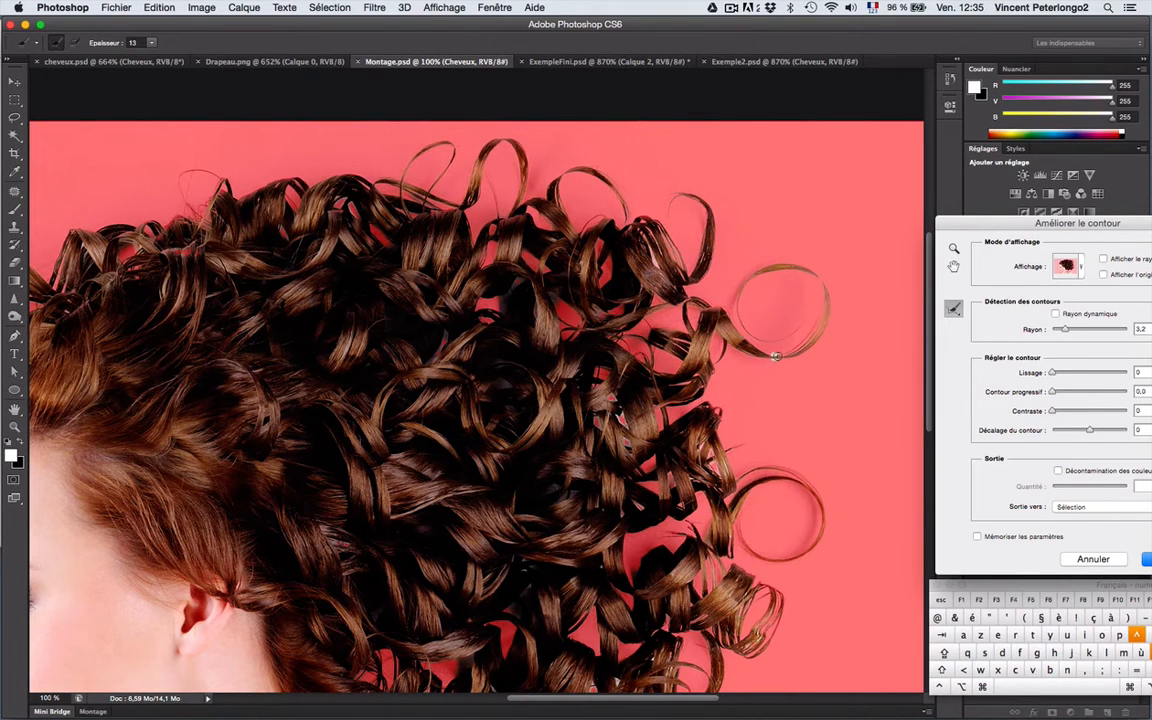
Check the painted zones with Afficher le rayon, and preview the cutout in the Noir et blanc and Sur calques views.
click(1104, 259)
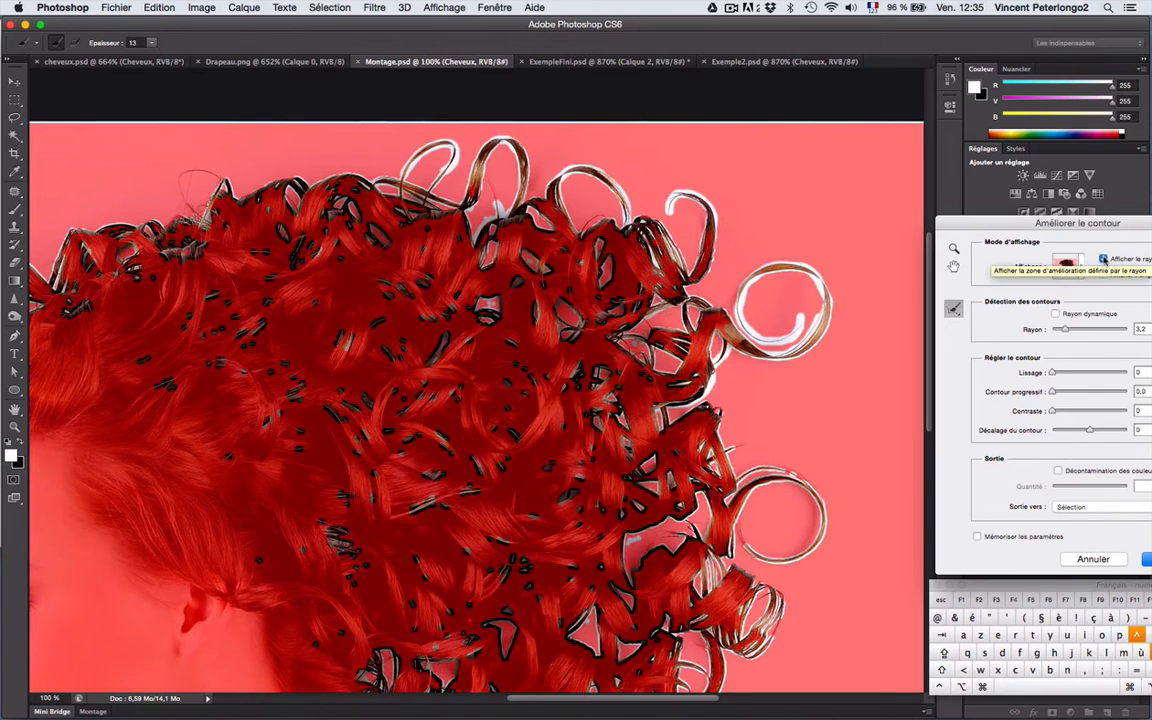
click(1104, 259)
key(k)
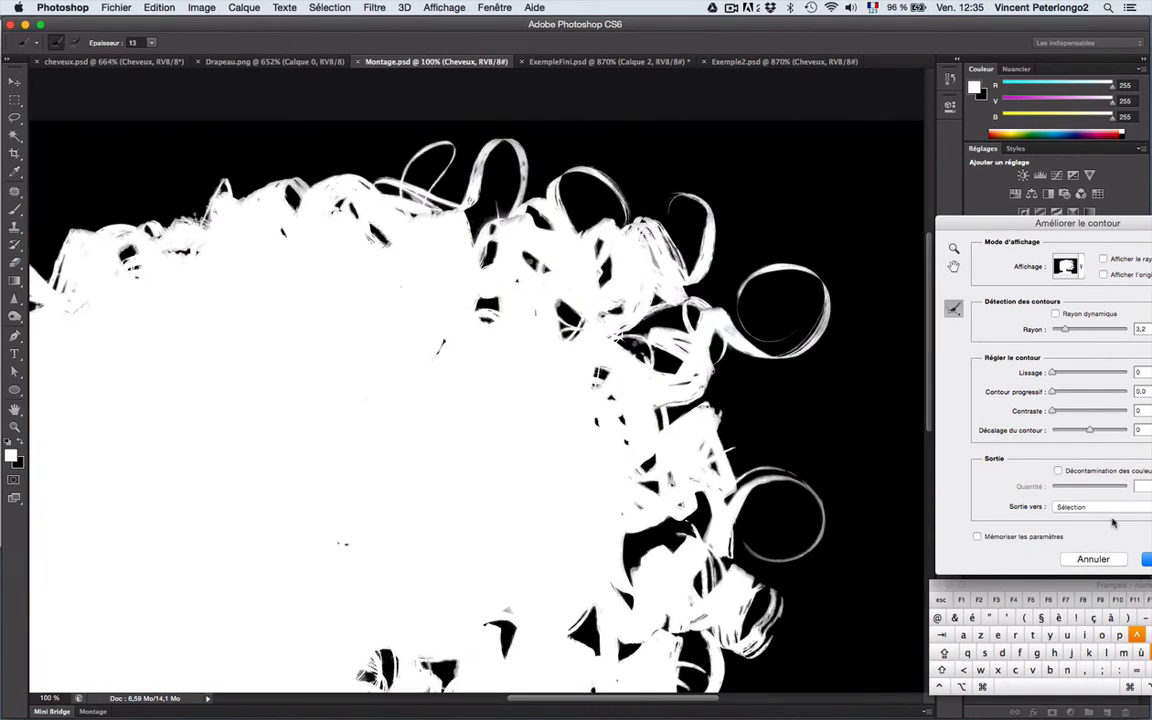
click(1066, 266)
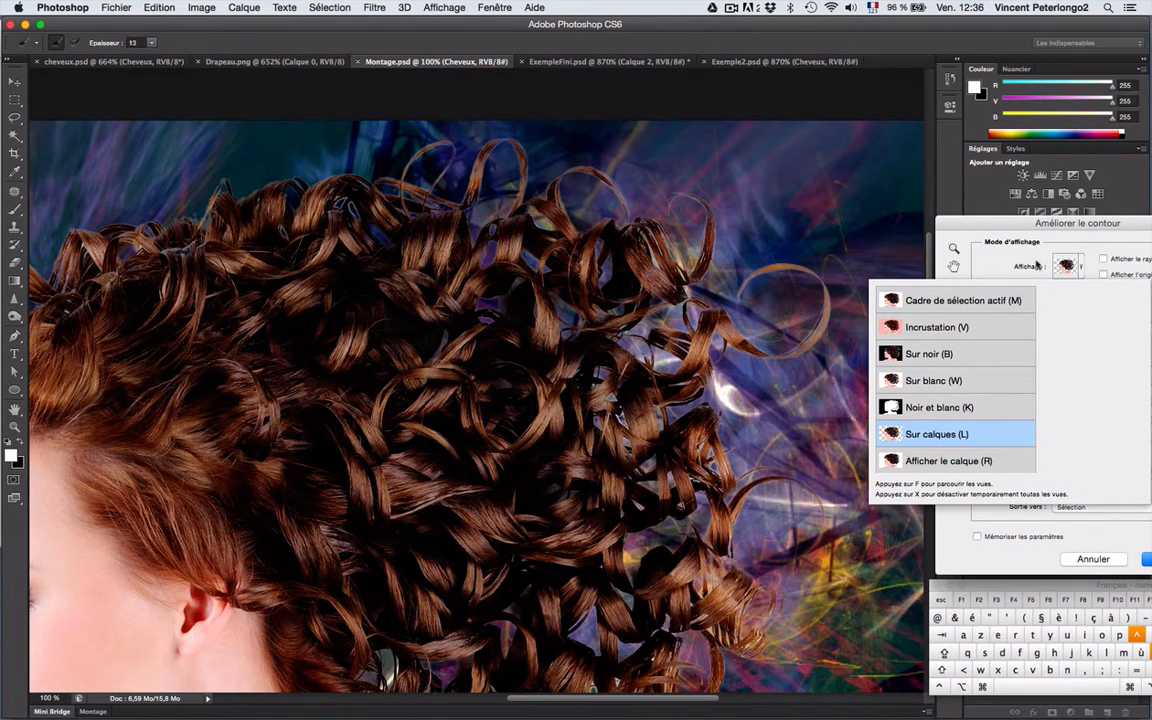
click(996, 244)
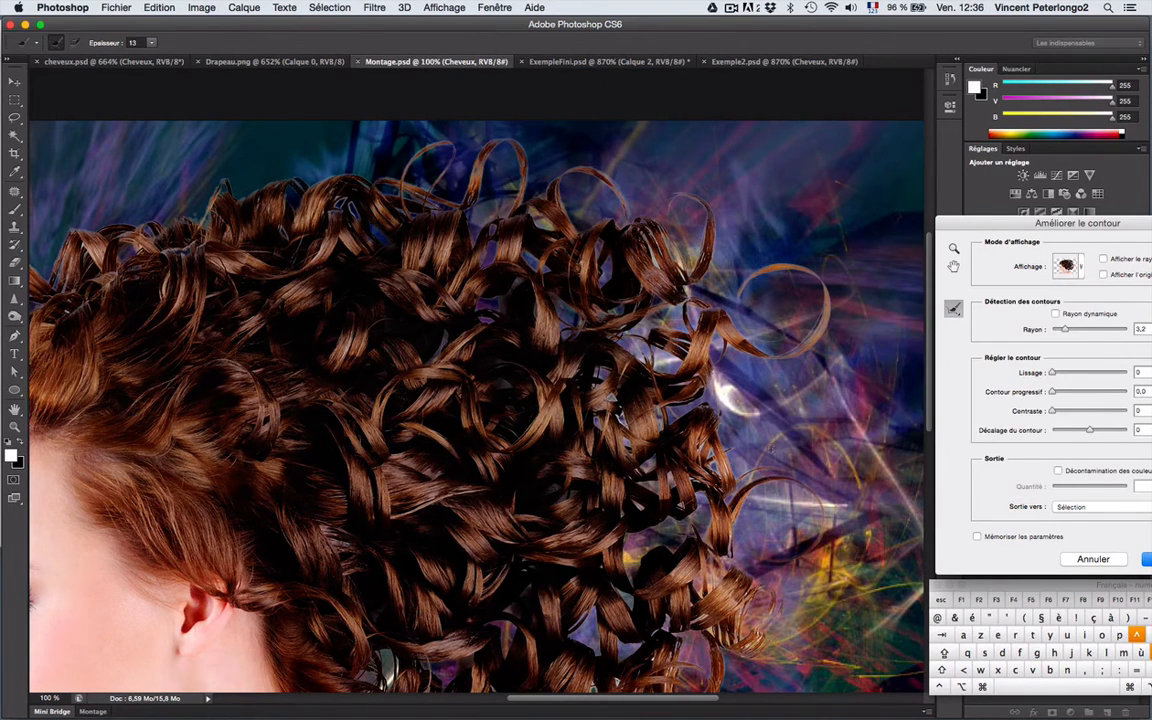
Erase the refinement along the forehead edge with the Outil Effacement des améliorations to clean up the grey pixels.
click(953, 309)
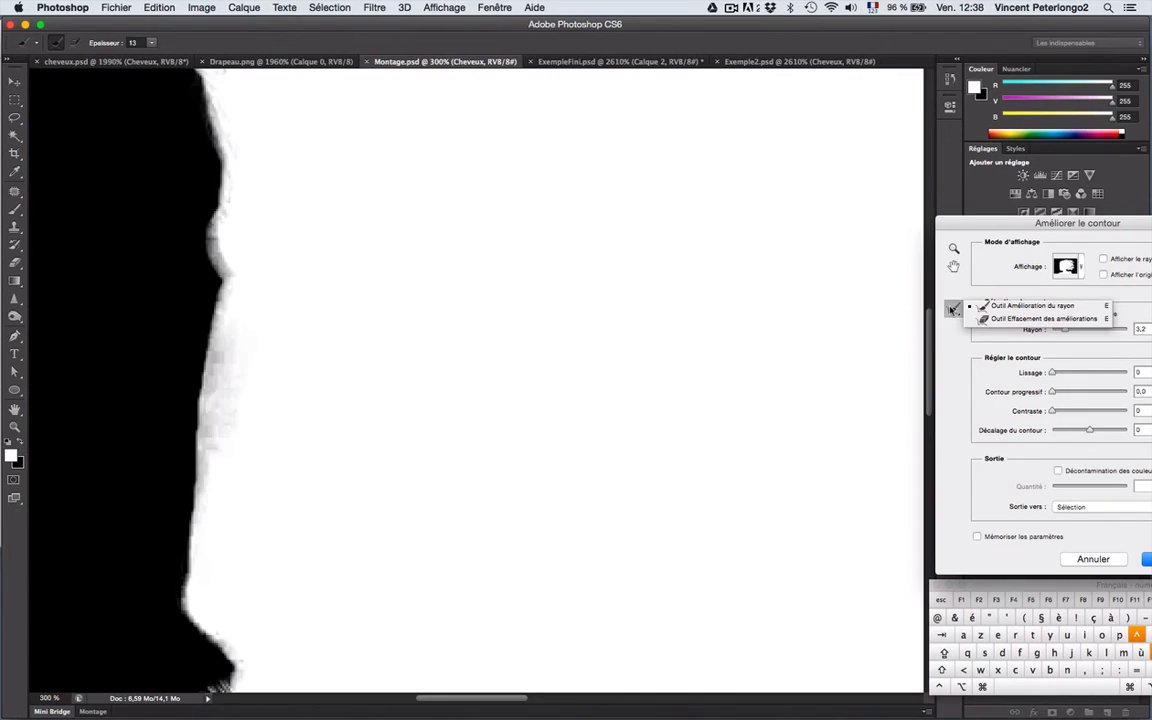
click(1010, 320)
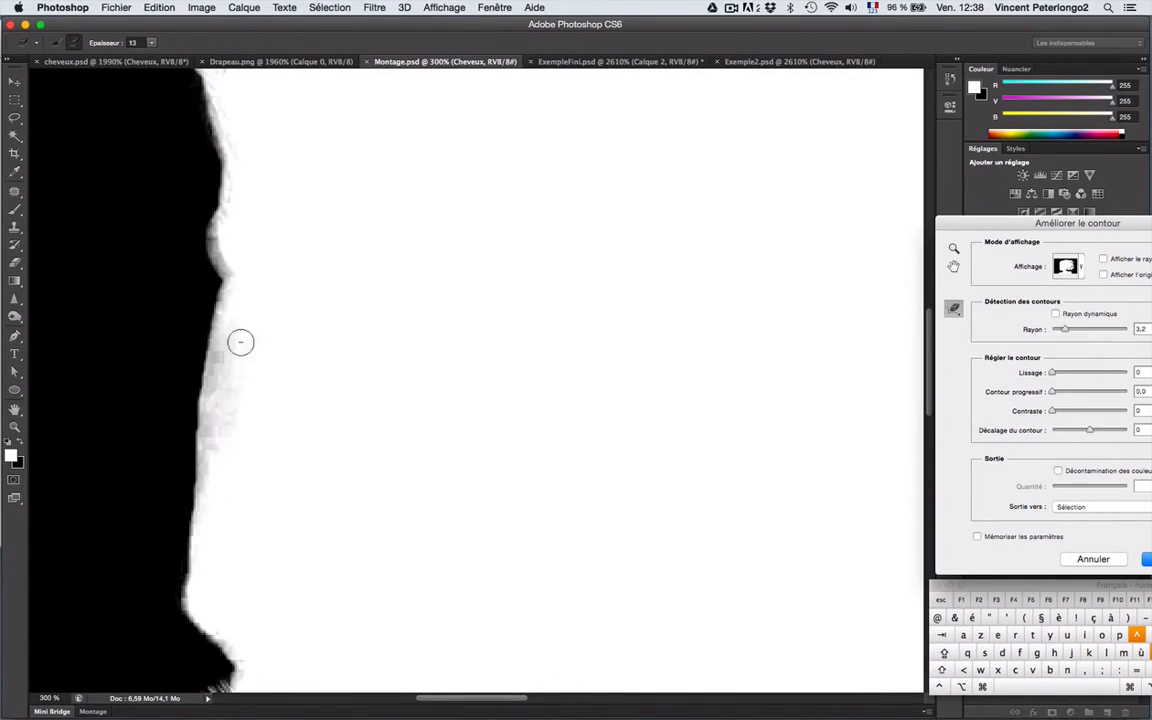
mouse_move(239, 339)
mouse_down()
mouse_move(233, 390)
mouse_move(215, 308)
mouse_move(200, 390)
mouse_move(218, 458)
mouse_move(231, 458)
mouse_up()
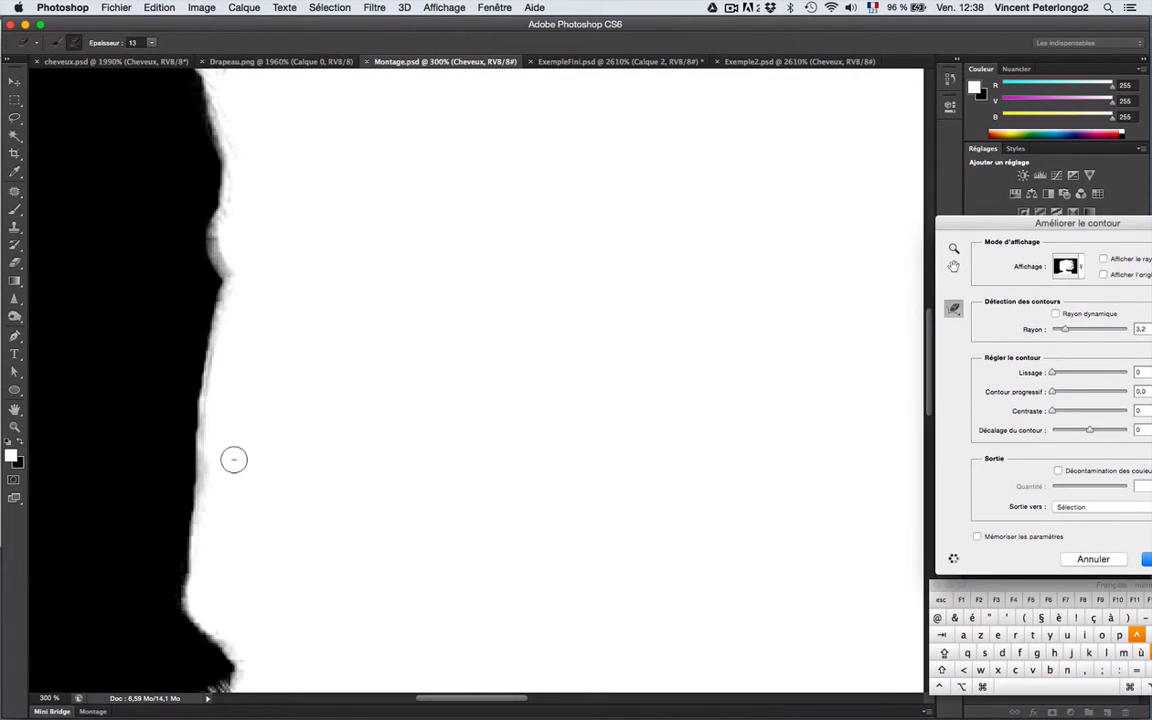
Switch back to the Outil Amélioration du rayon and temporarily toggle it to erase mode over the forehead edge.
click(953, 308)
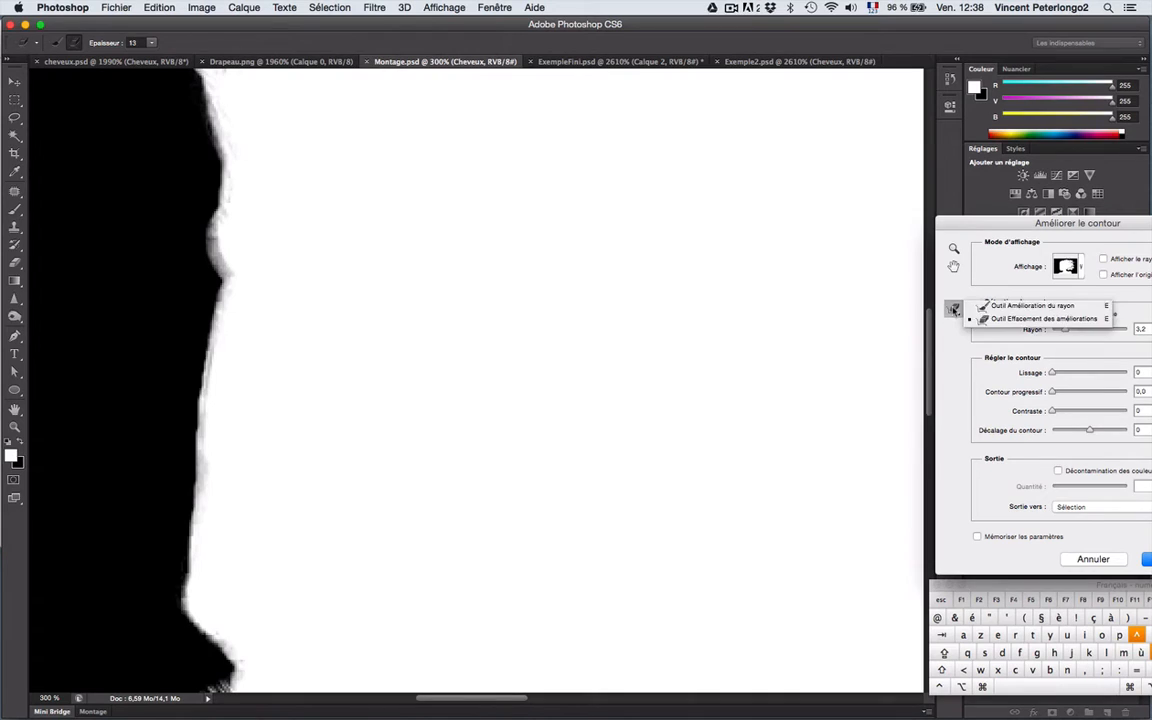
click(983, 305)
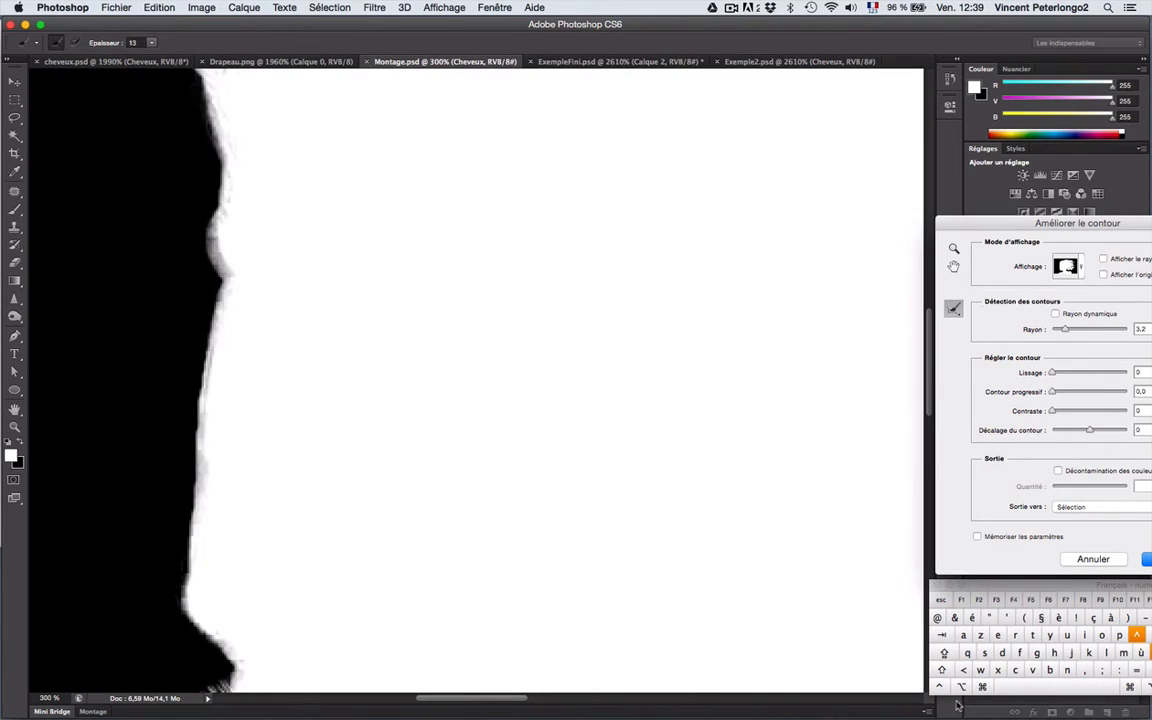
key(alt)
key(alt)
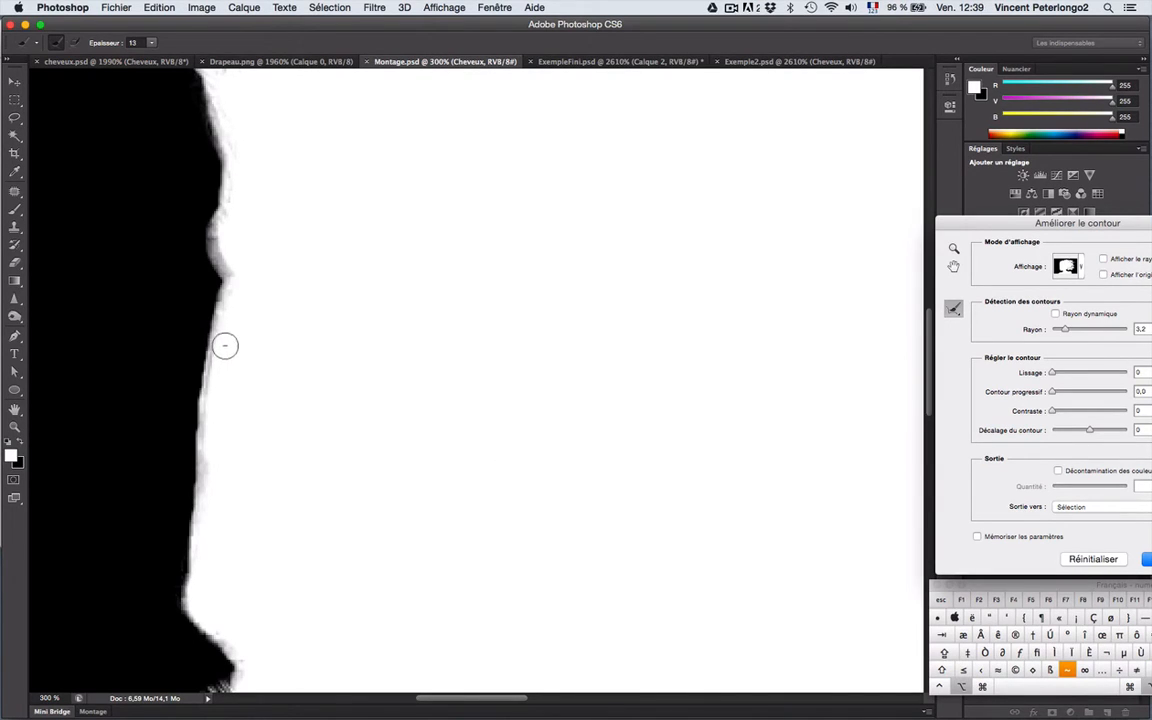
Erase the refinement along the lower part of the forehead edge, down to the brow, to remove the grey pixels.
drag(231, 303, 222, 378)
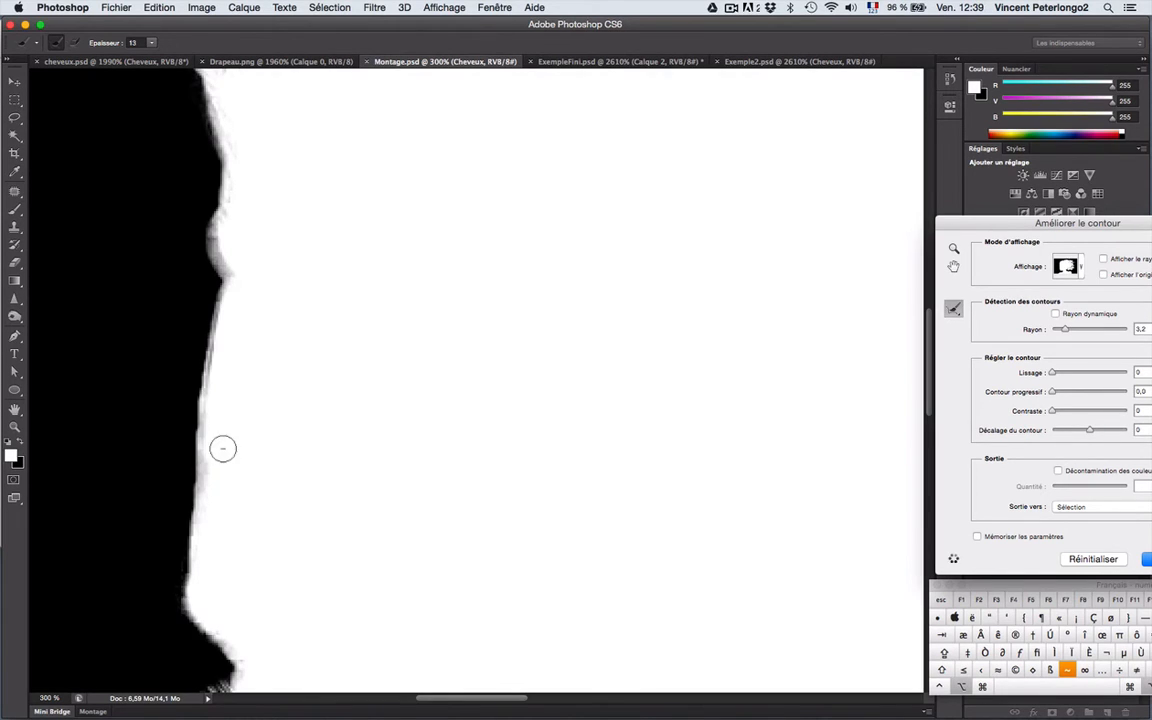
mouse_move(218, 437)
mouse_down()
mouse_move(210, 483)
mouse_move(222, 402)
mouse_up()
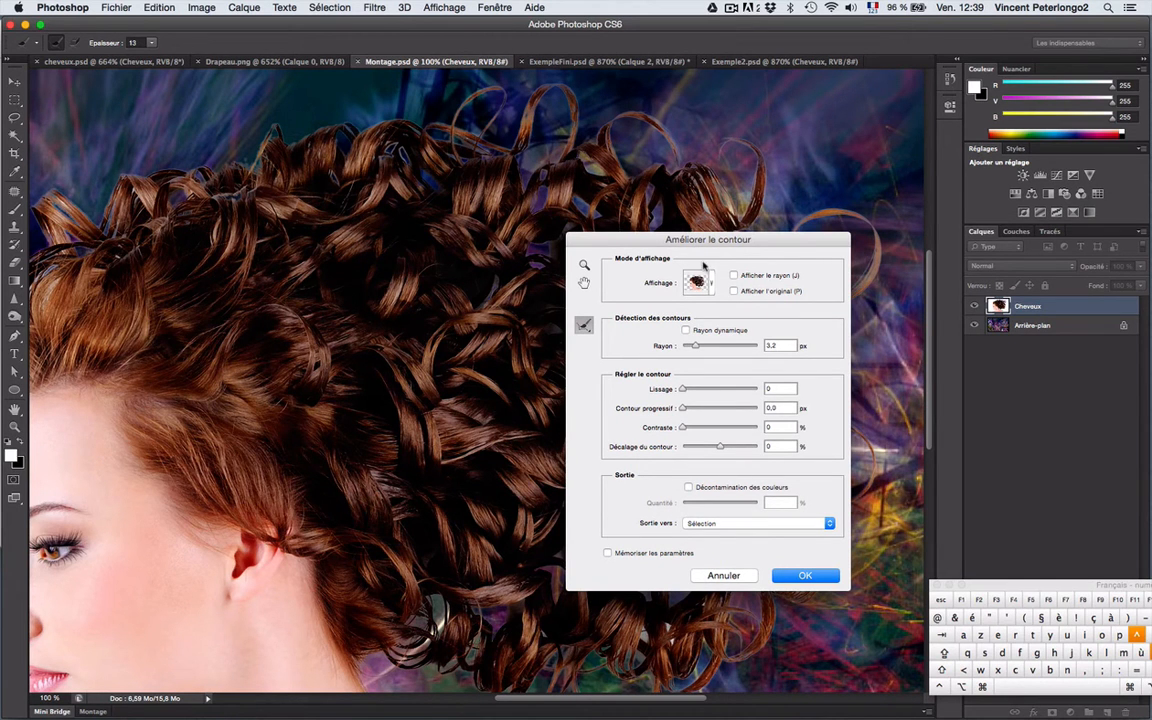
Try Décalage du contour at 73 % and at -64 % to compare the dilated and contracted hair edges.
drag(698, 245, 447, 275)
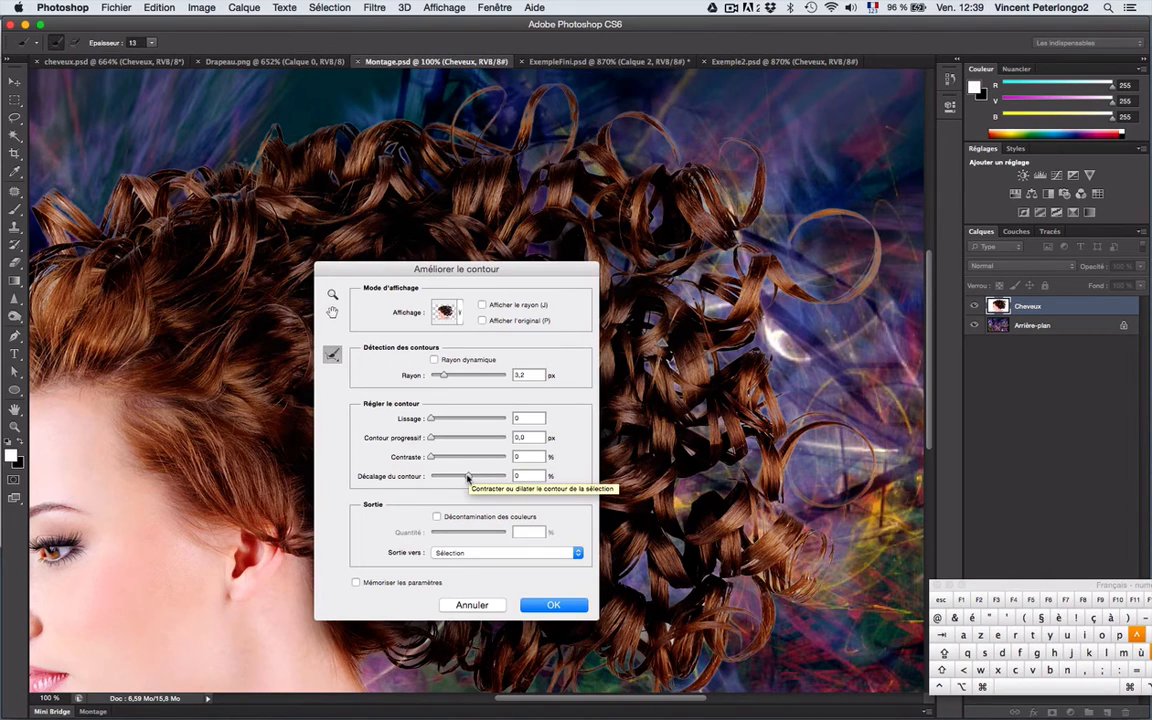
drag(467, 478, 496, 478)
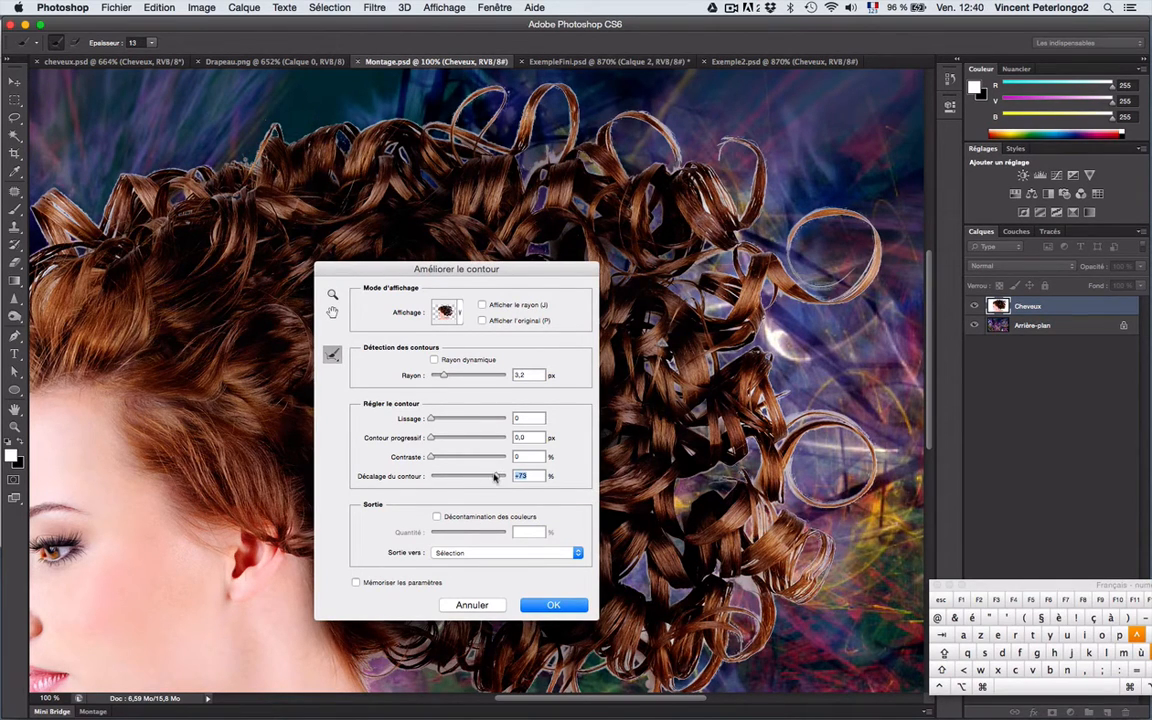
drag(494, 478, 445, 479)
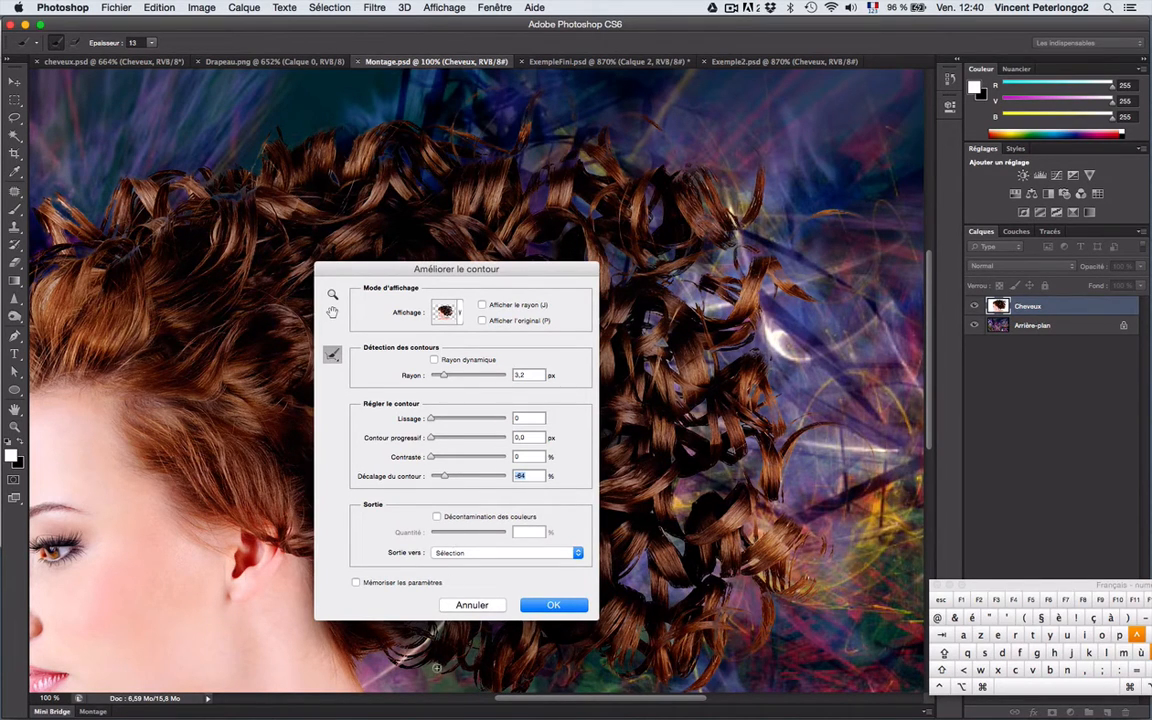
drag(530, 700, 505, 700)
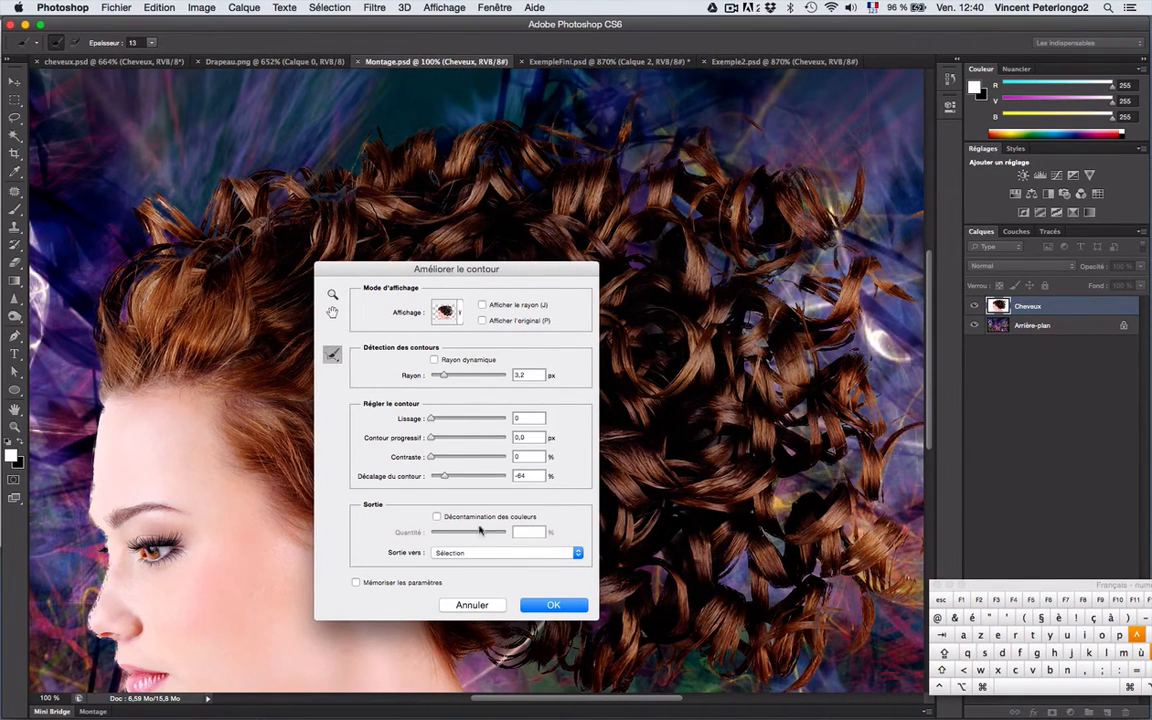
Set Décalage du contour to -24 % and output the refined cutout as a Masque de fusion on the Cheveux layer.
drag(445, 480, 459, 479)
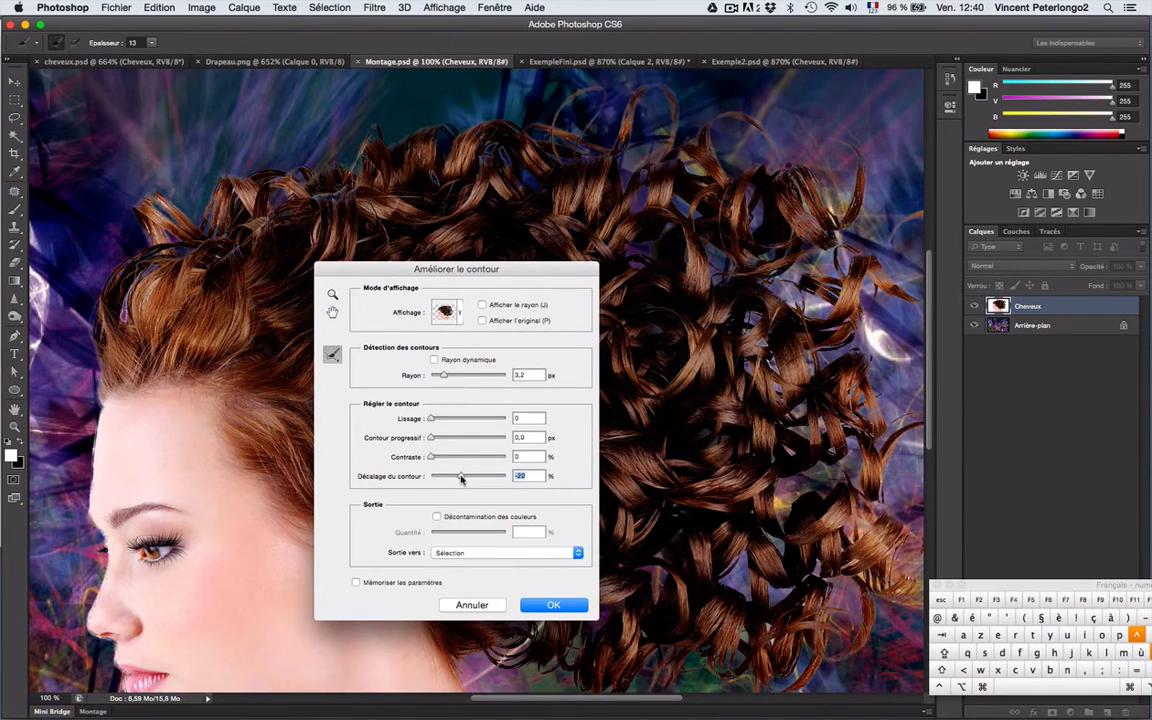
drag(463, 479, 466, 479)
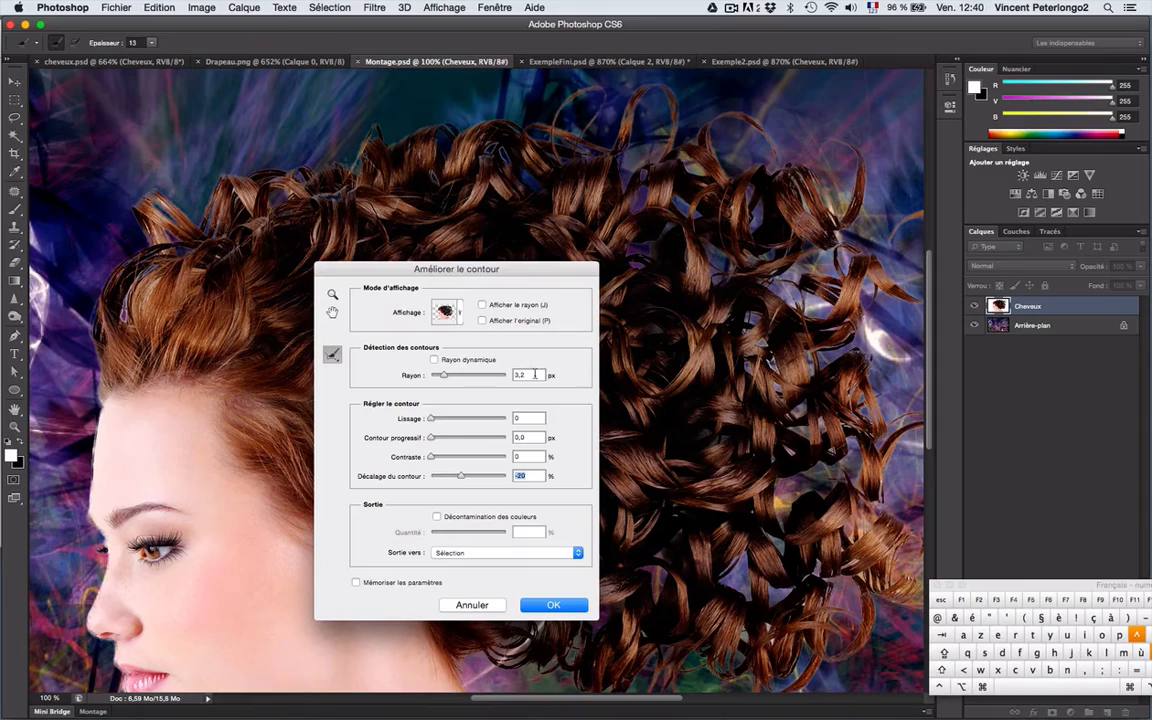
click(492, 553)
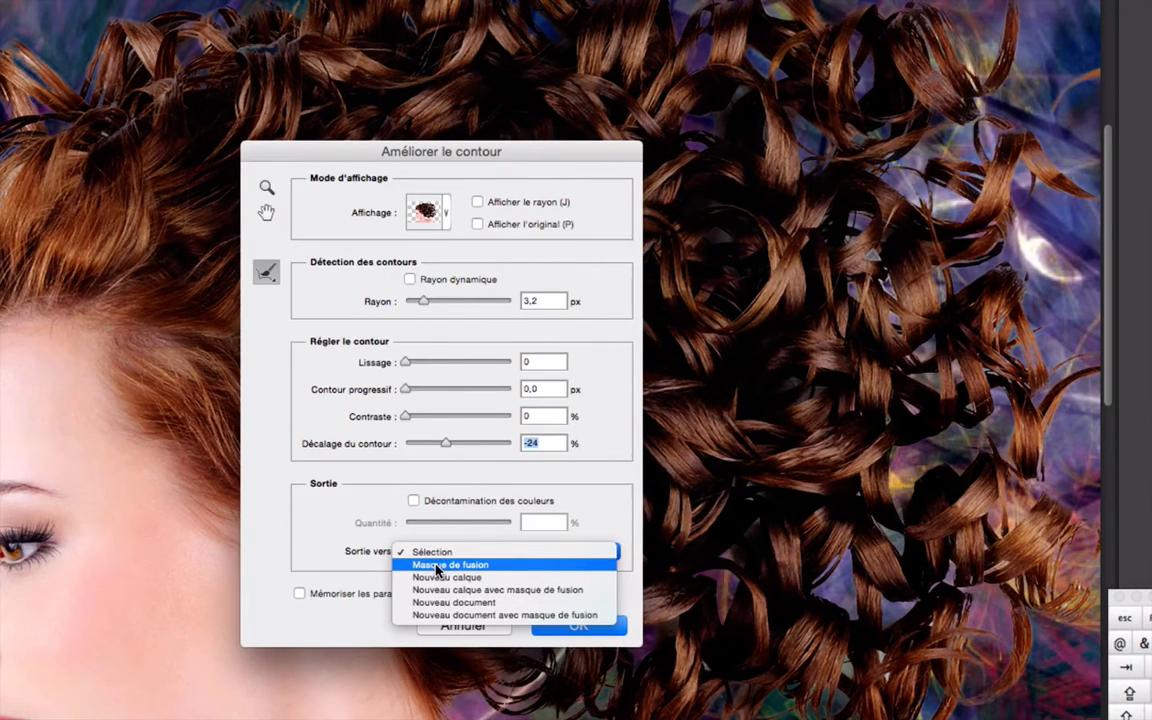
click(437, 566)
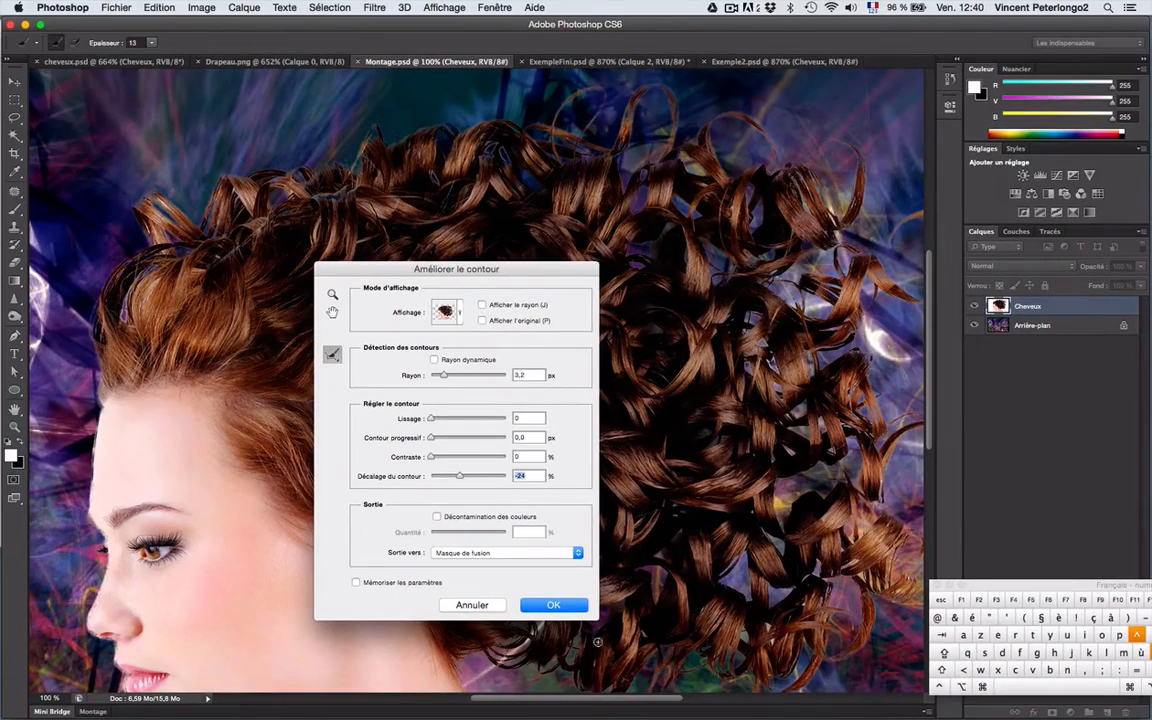
click(556, 606)
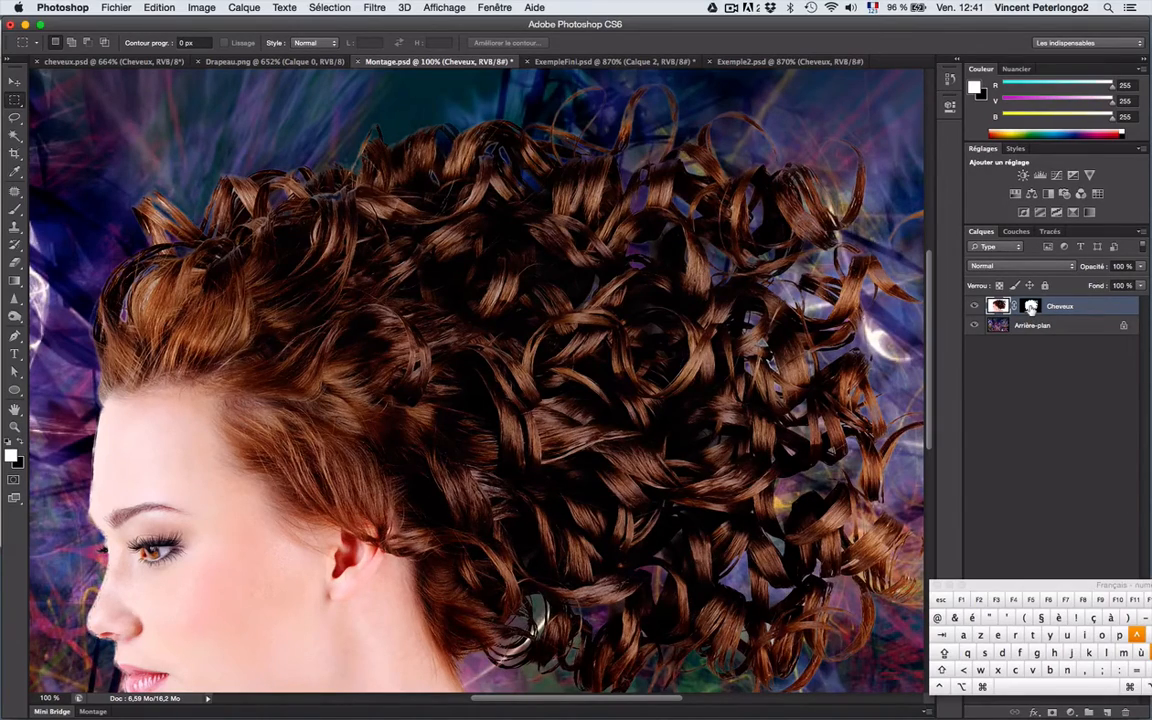
Clean the forehead edge on the Cheveux layer mask with the Brush, using white inside the face and black outside it.
click(1031, 307)
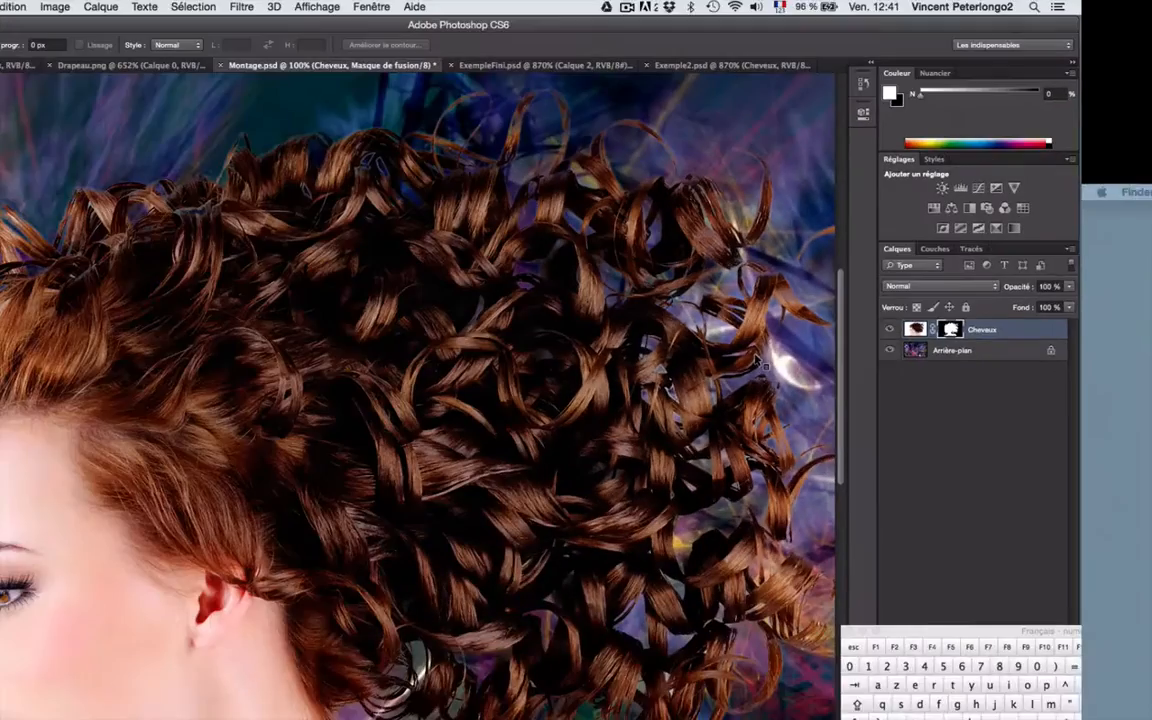
key(shift)
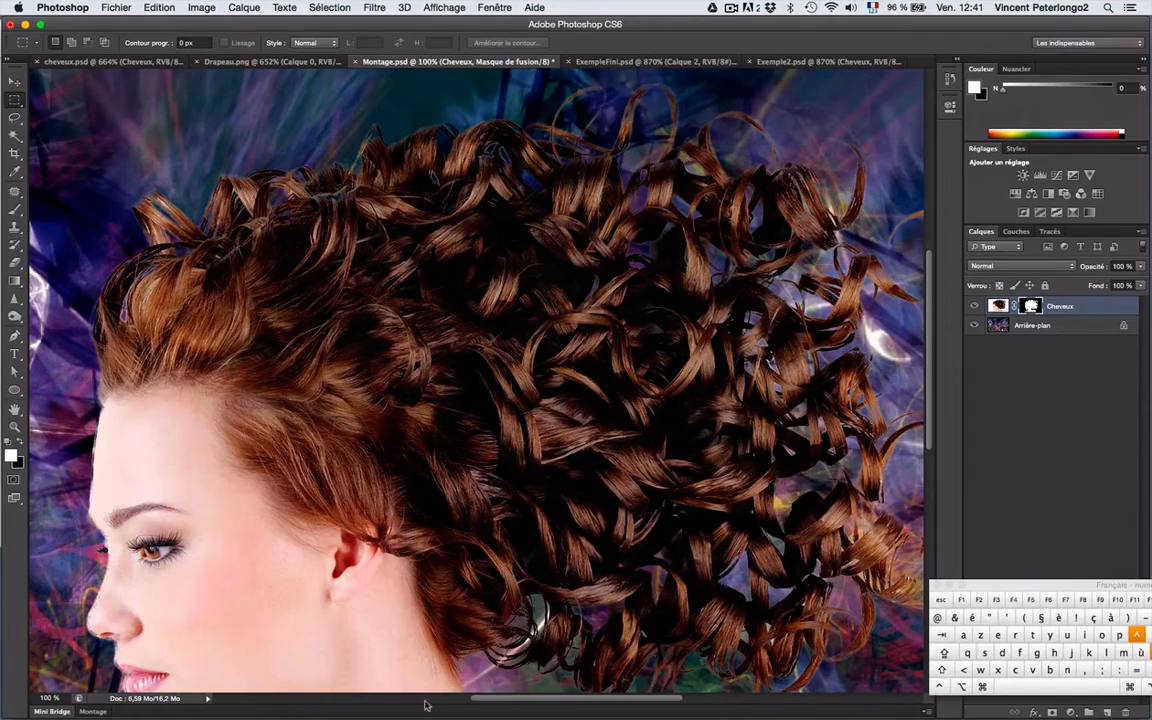
drag(541, 698, 504, 702)
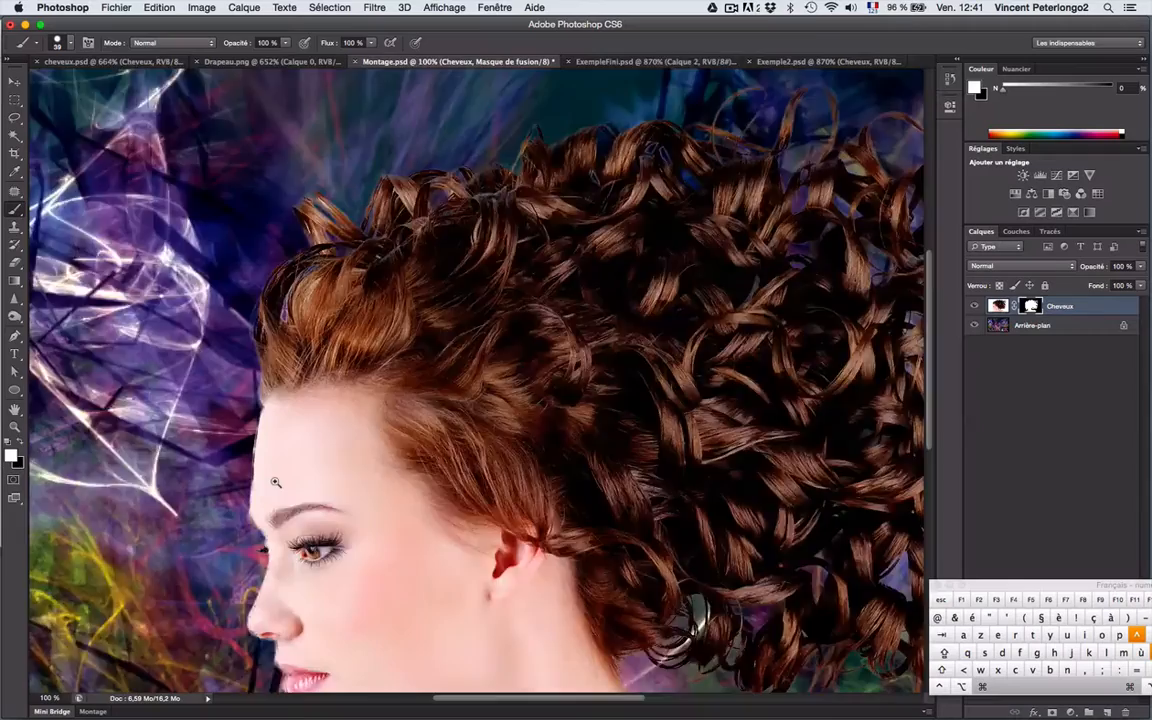
scroll(265, 442, up, 5)
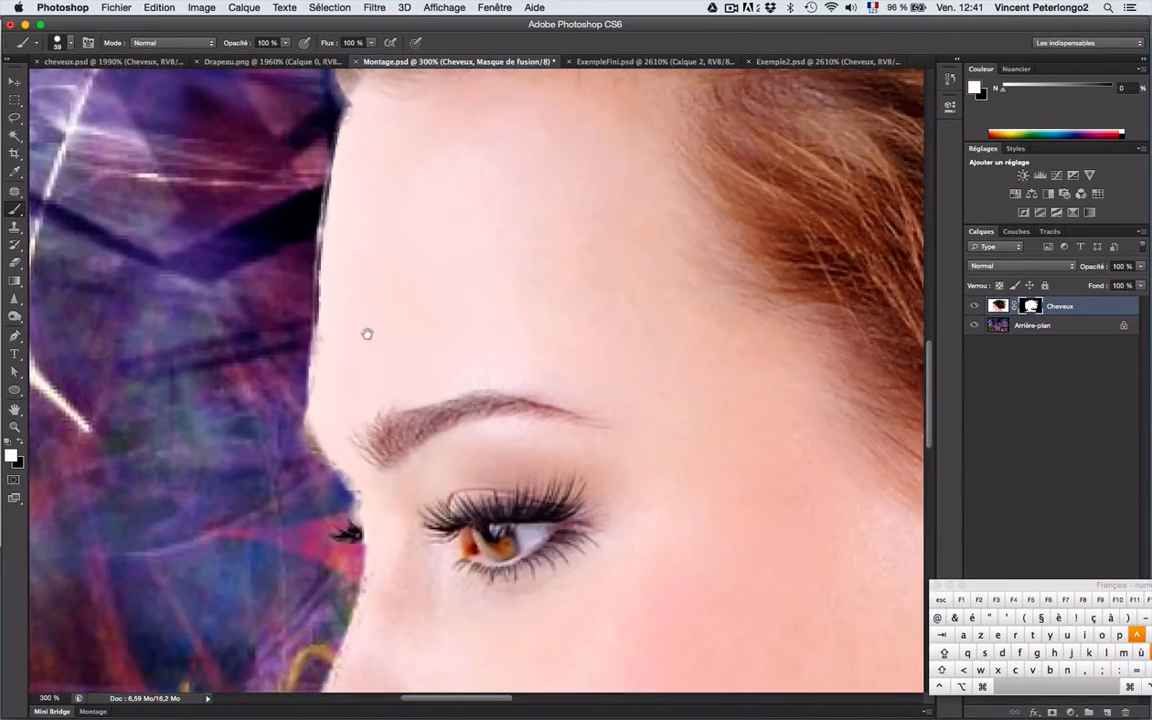
drag(367, 333, 360, 360)
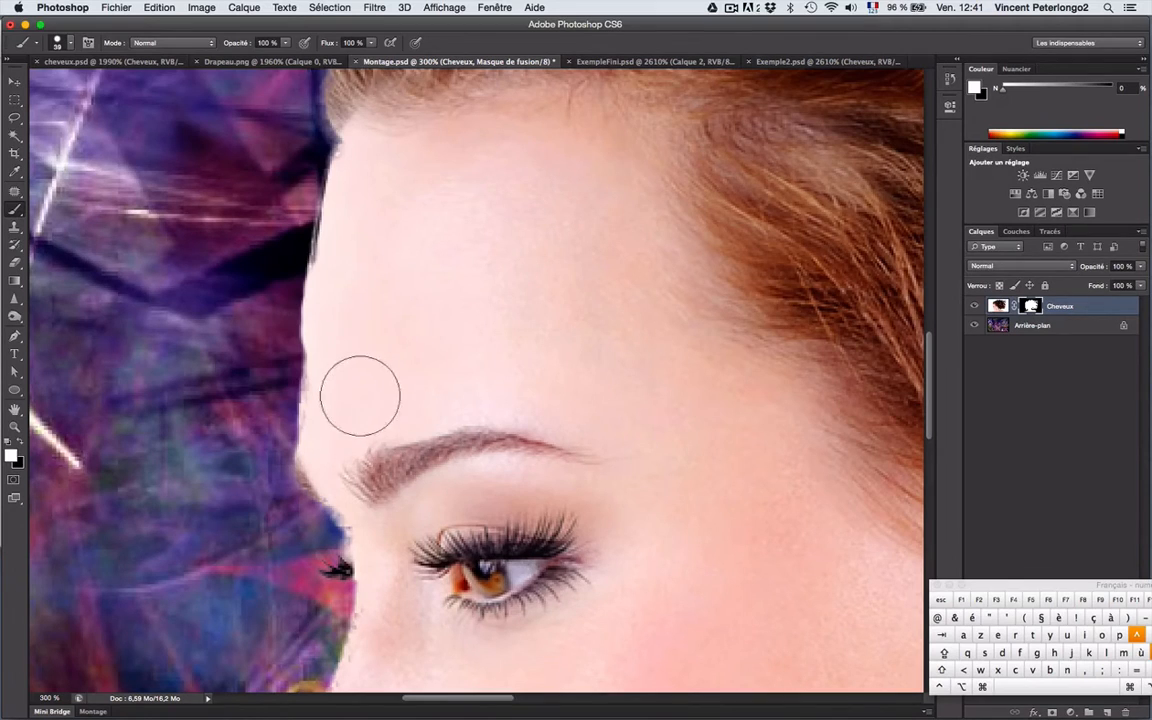
click(332, 460)
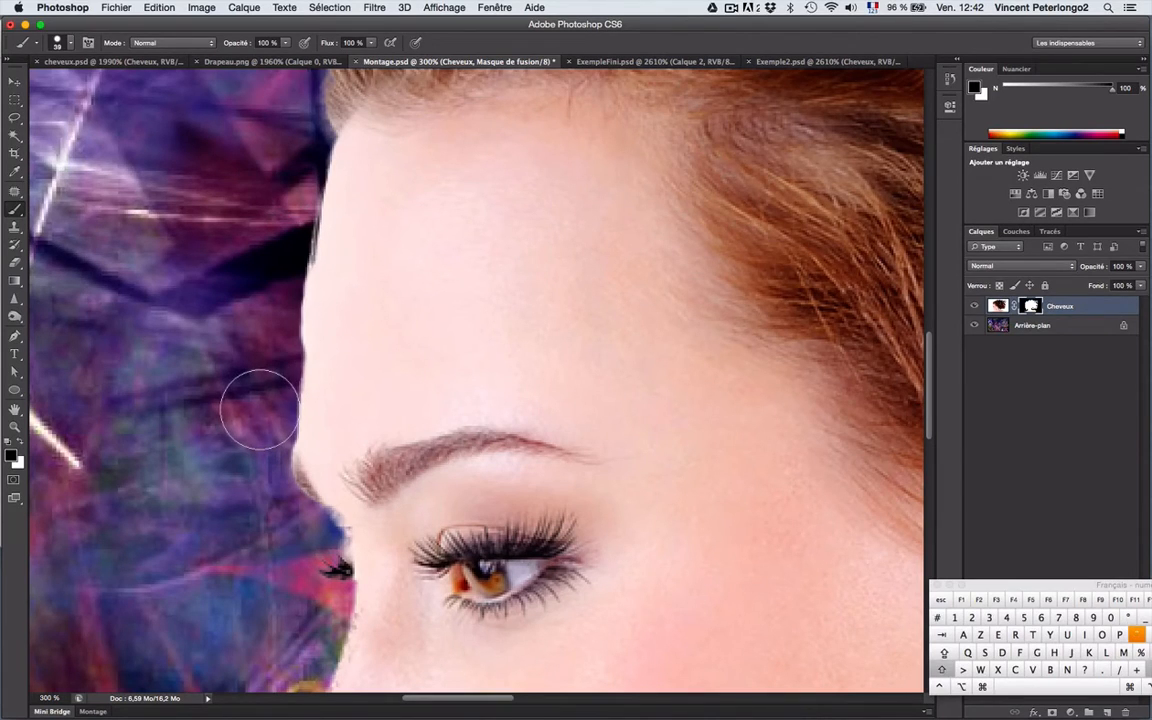
shift+click(260, 410)
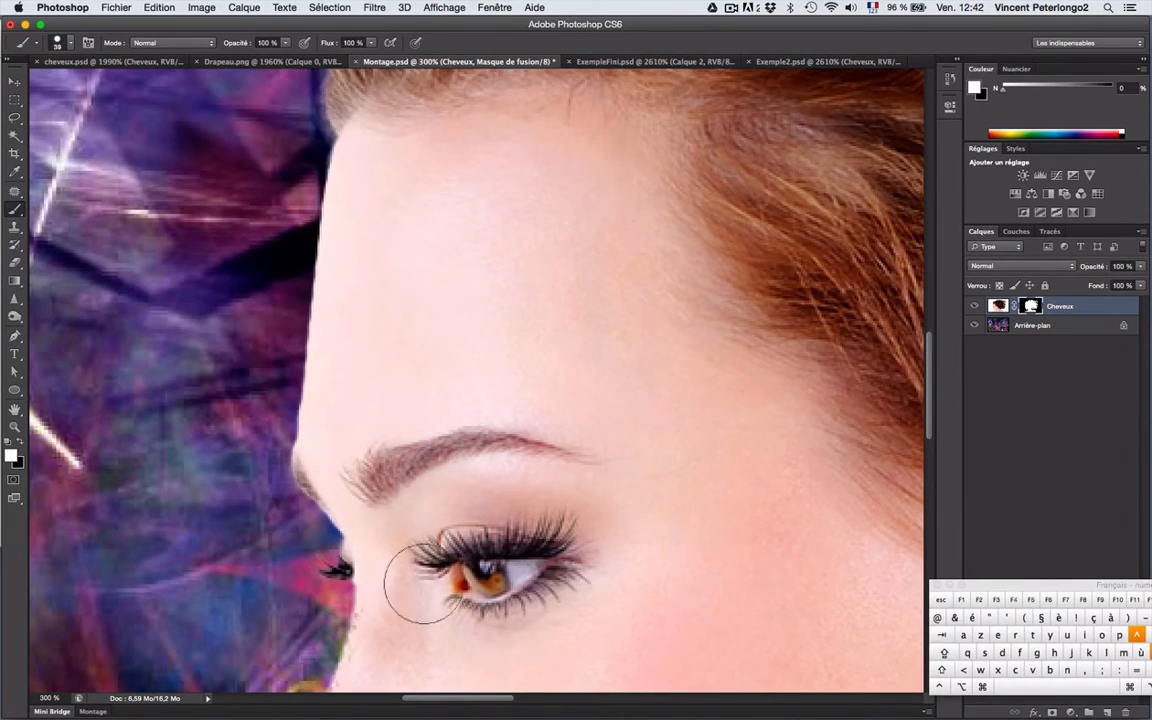
Paint the Cheveux mask white with straight brush strokes just inside the profile along the nose, lips and chin.
key(space)
drag(427, 452, 437, 378)
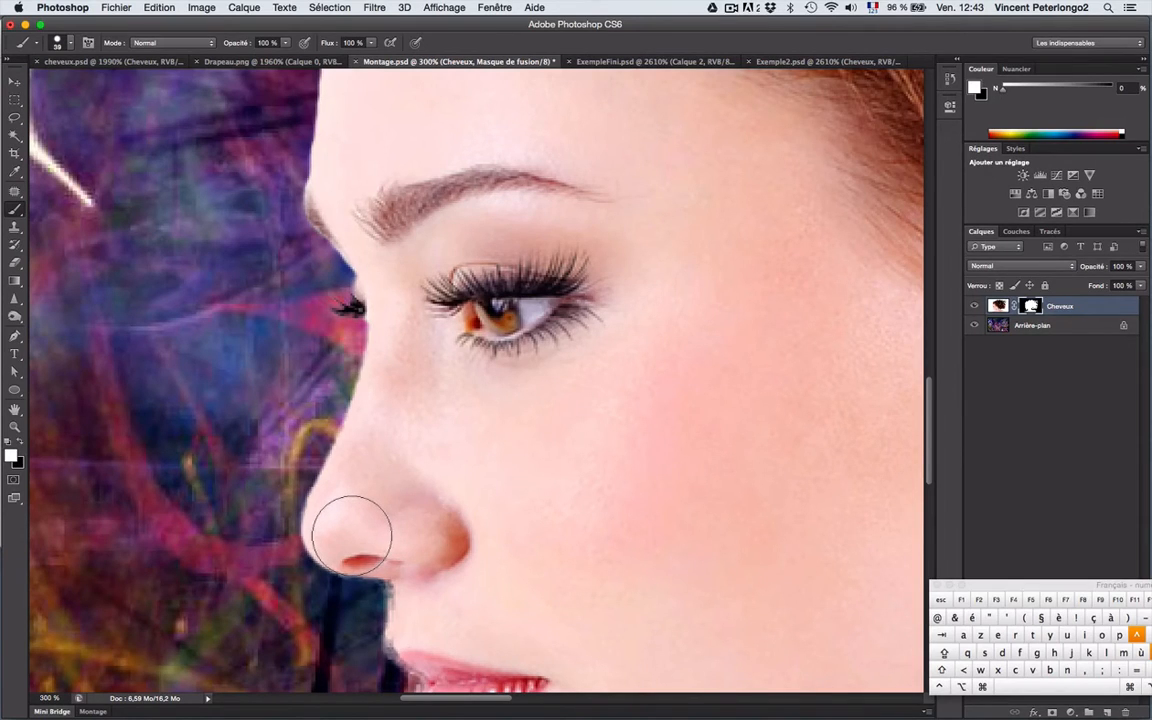
key(shift)
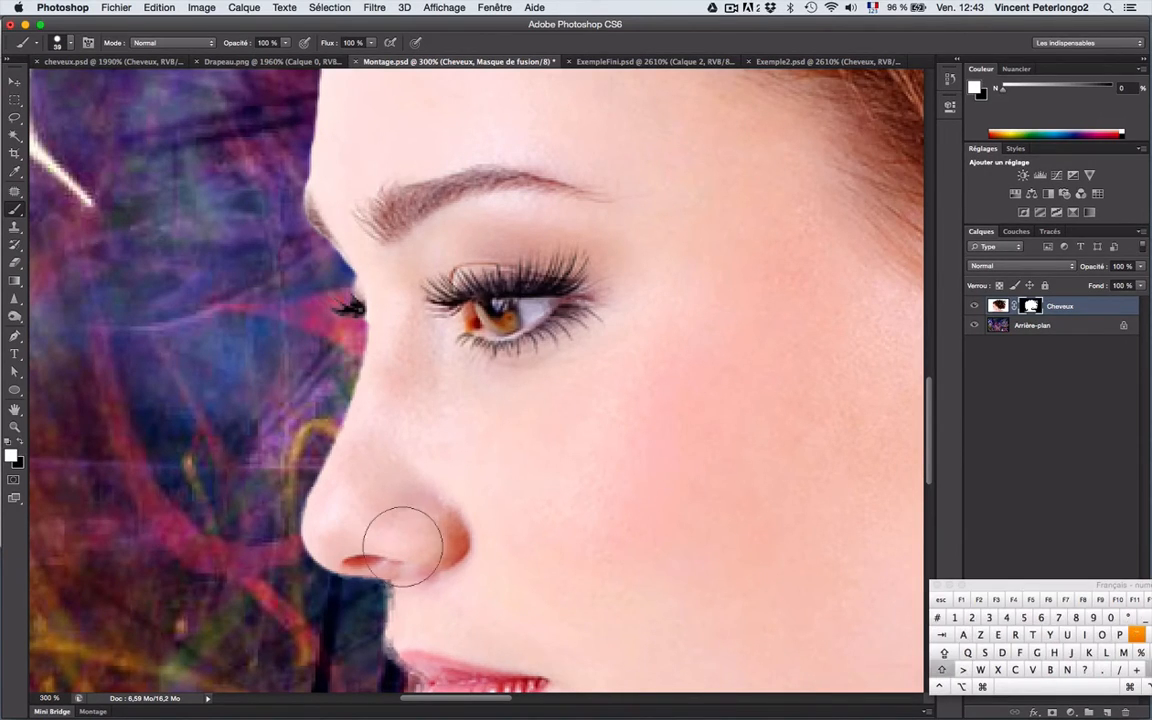
shift+click(428, 629)
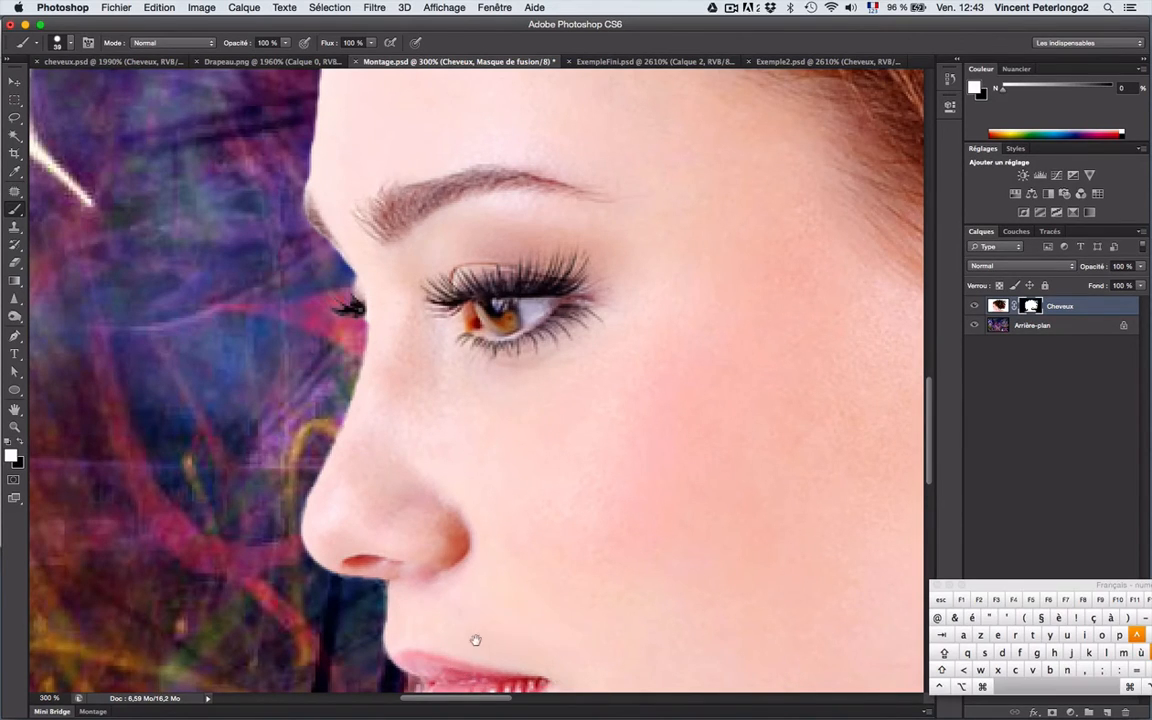
drag(476, 638, 477, 411)
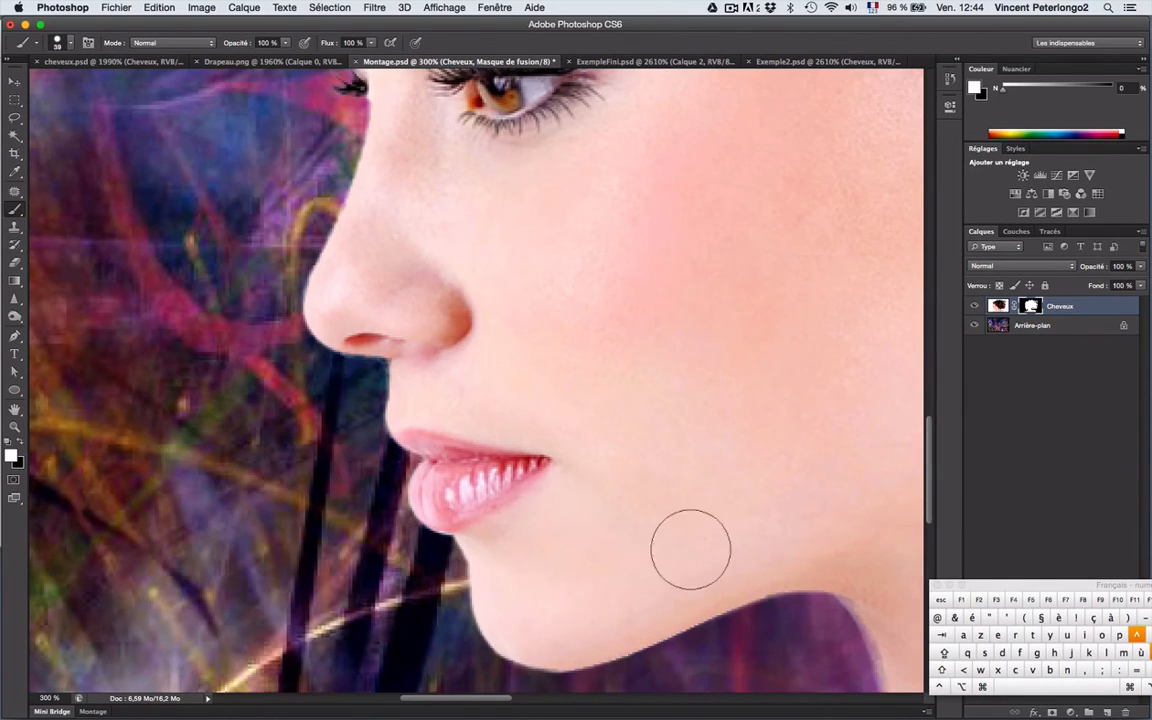
Paint the mask white along the front of the neck and the upper line of the front shoulder.
drag(726, 474, 571, 307)
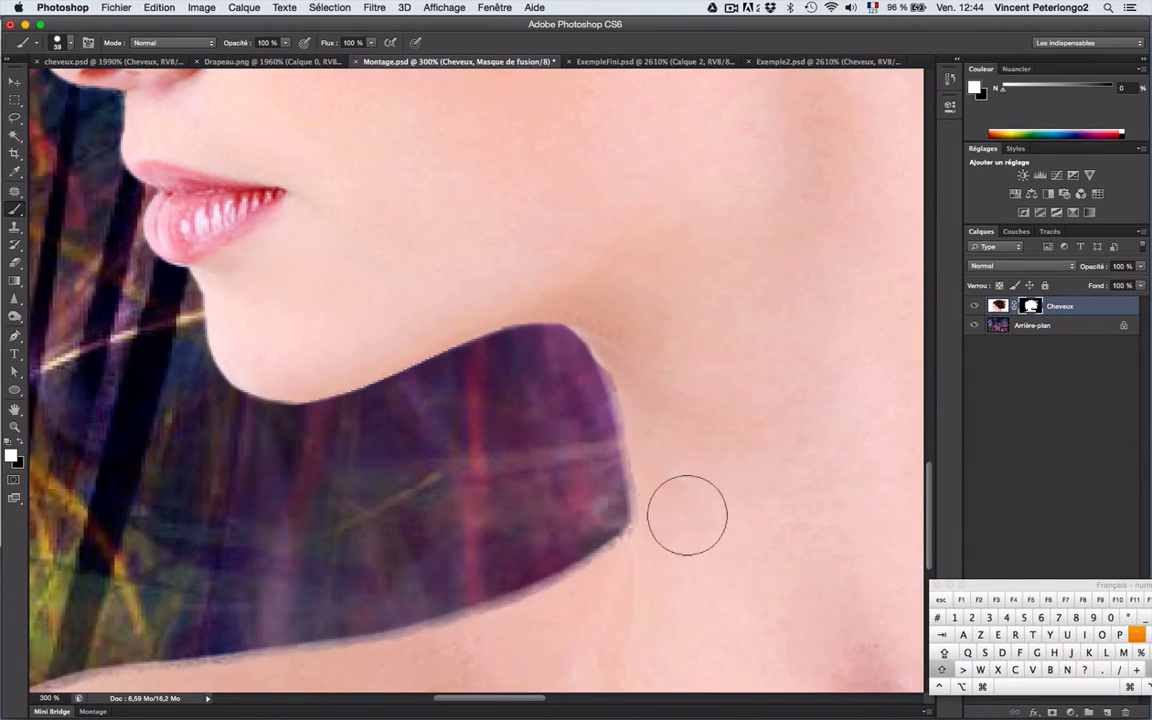
shift+click(655, 426)
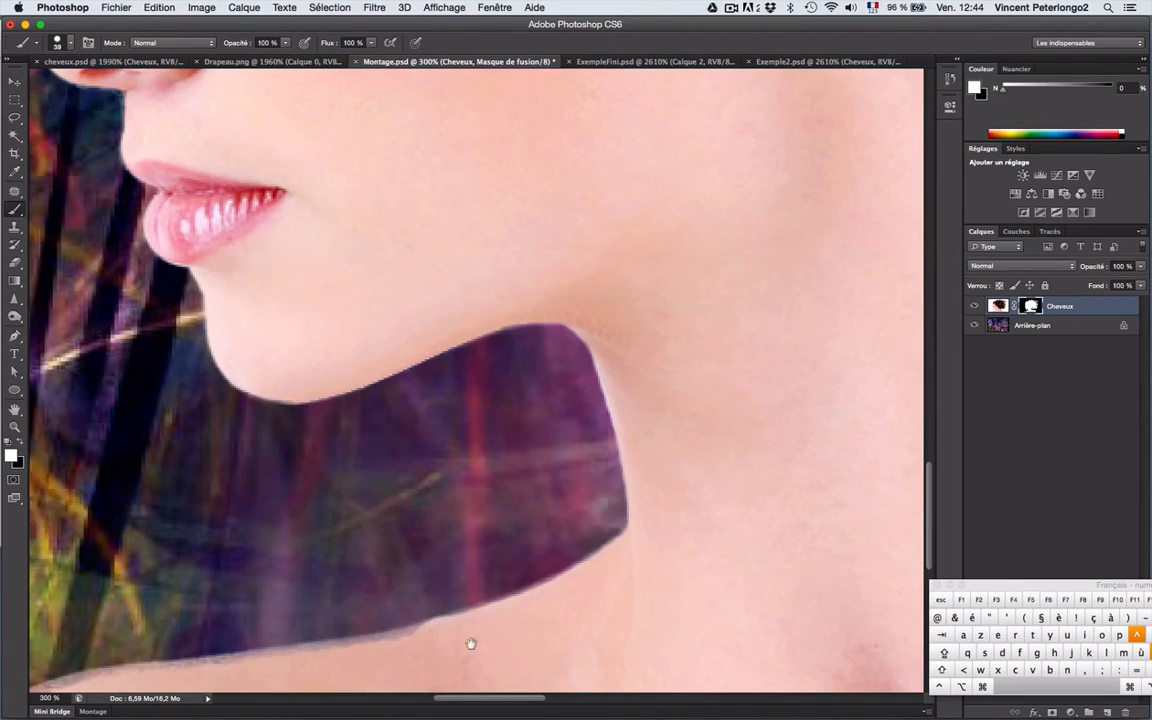
drag(470, 643, 519, 404)
mouse_move(387, 429)
mouse_down()
mouse_move(329, 450)
mouse_move(168, 455)
mouse_up()
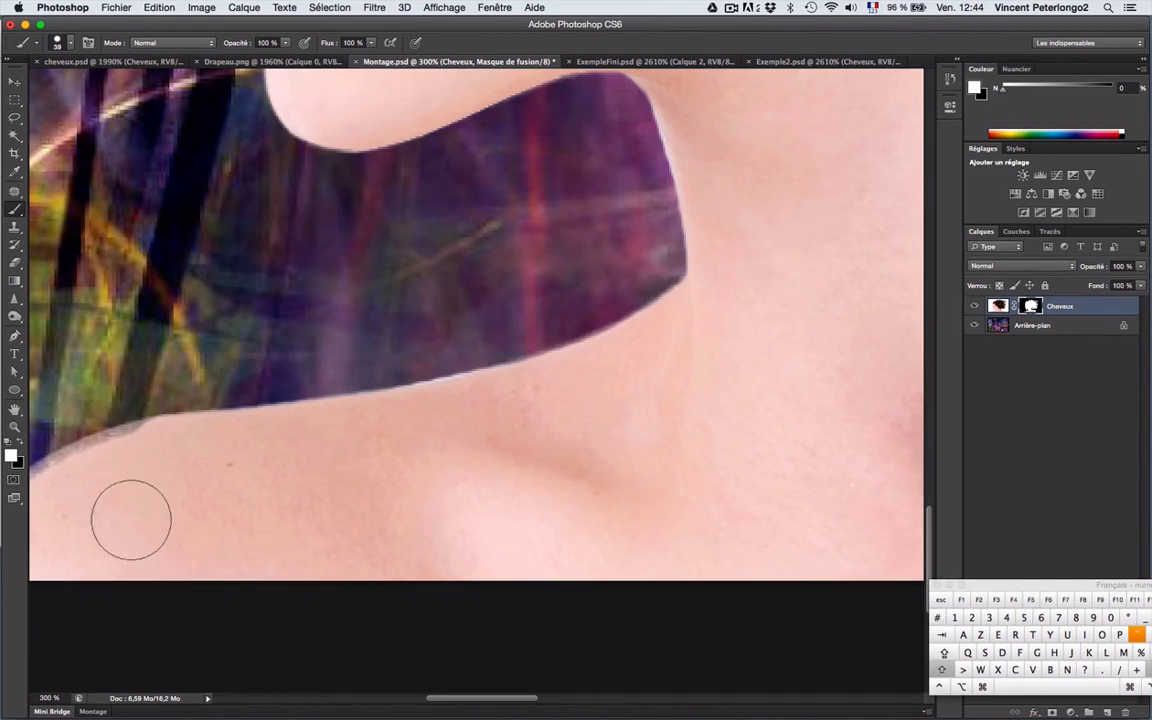
Paint the mask white along the outer curve of the front shoulder, down to the lower border of the image.
drag(265, 500, 455, 460)
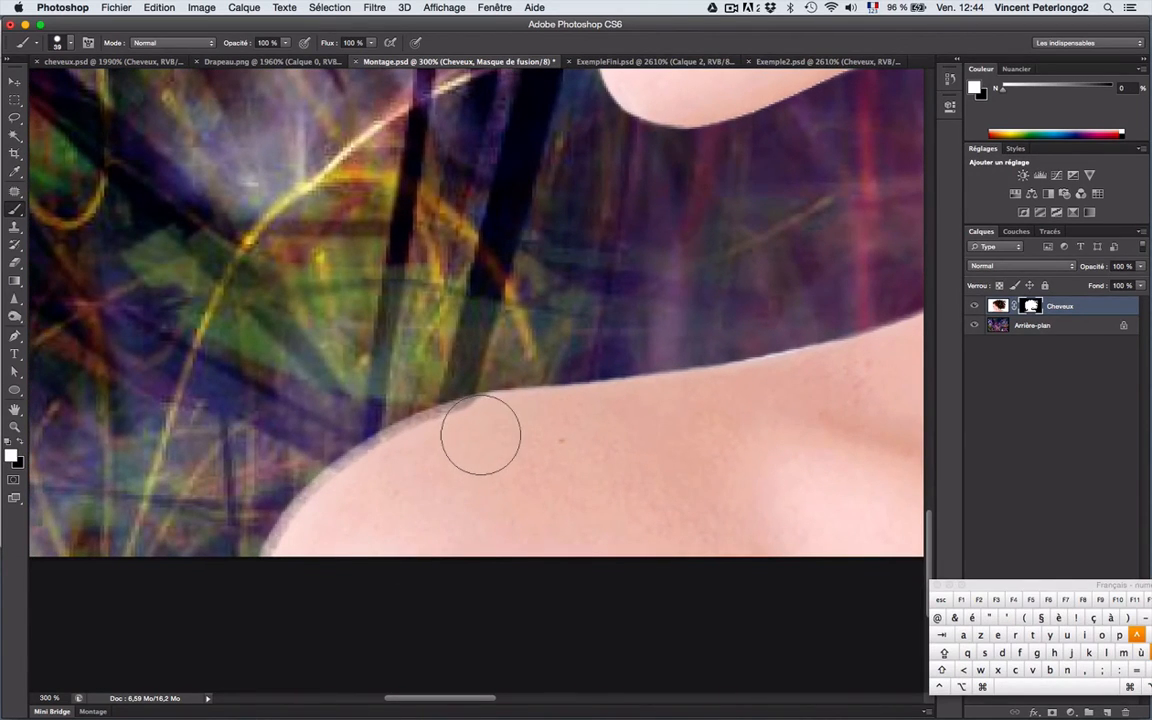
click(448, 445)
shift+click(425, 456)
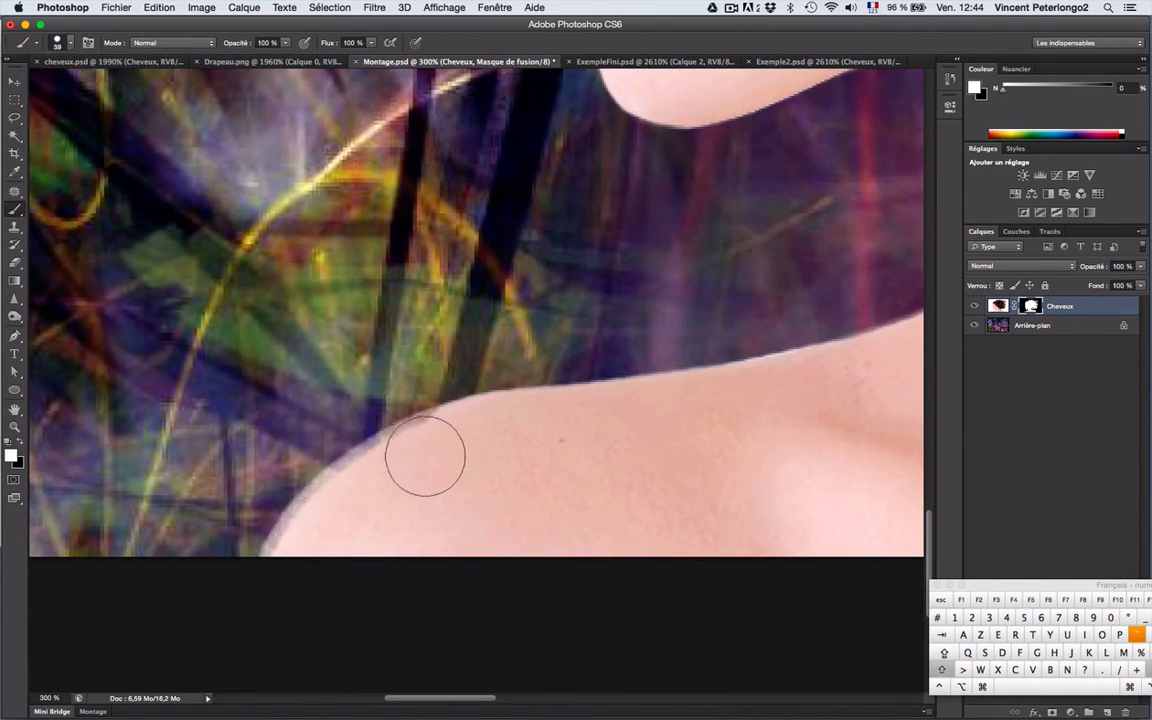
mouse_move(425, 456)
mouse_down()
mouse_move(388, 473)
mouse_move(359, 507)
mouse_move(348, 495)
mouse_move(348, 510)
mouse_move(316, 534)
mouse_move(301, 558)
mouse_move(319, 578)
mouse_move(307, 552)
mouse_move(301, 560)
mouse_move(332, 518)
mouse_up()
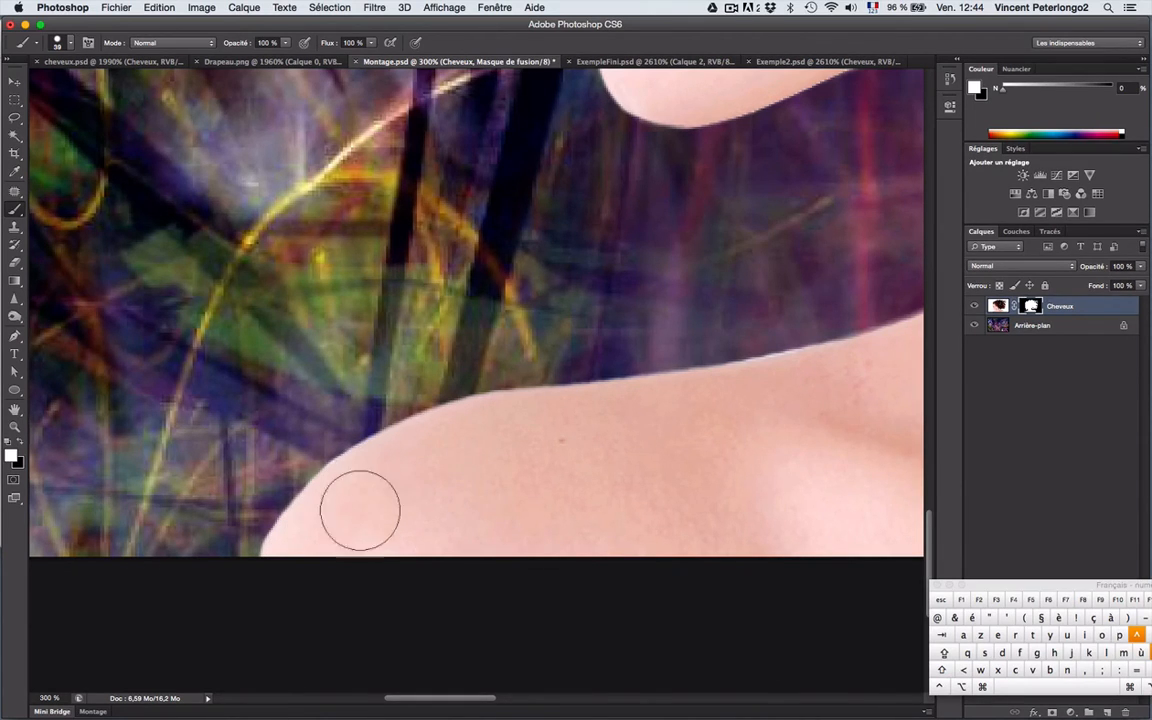
Paint the mask white around the rounded outer edge of the back shoulder, below the hair.
alt+click(718, 418)
alt+click(746, 424)
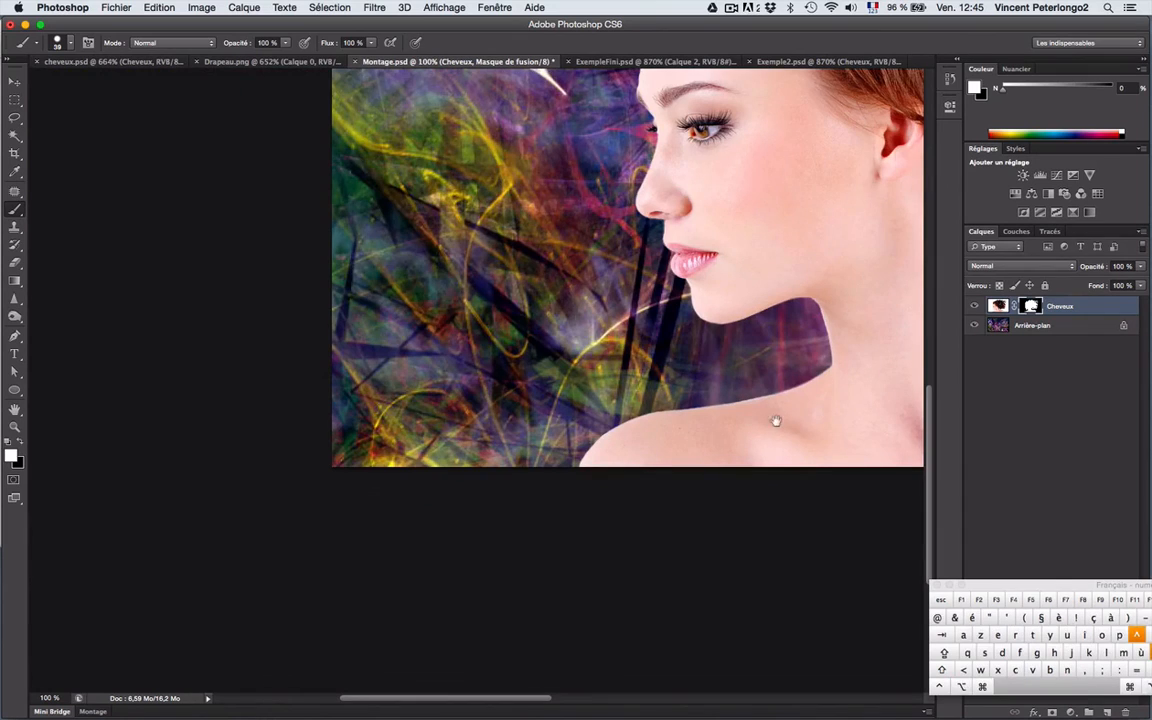
drag(776, 421, 278, 445)
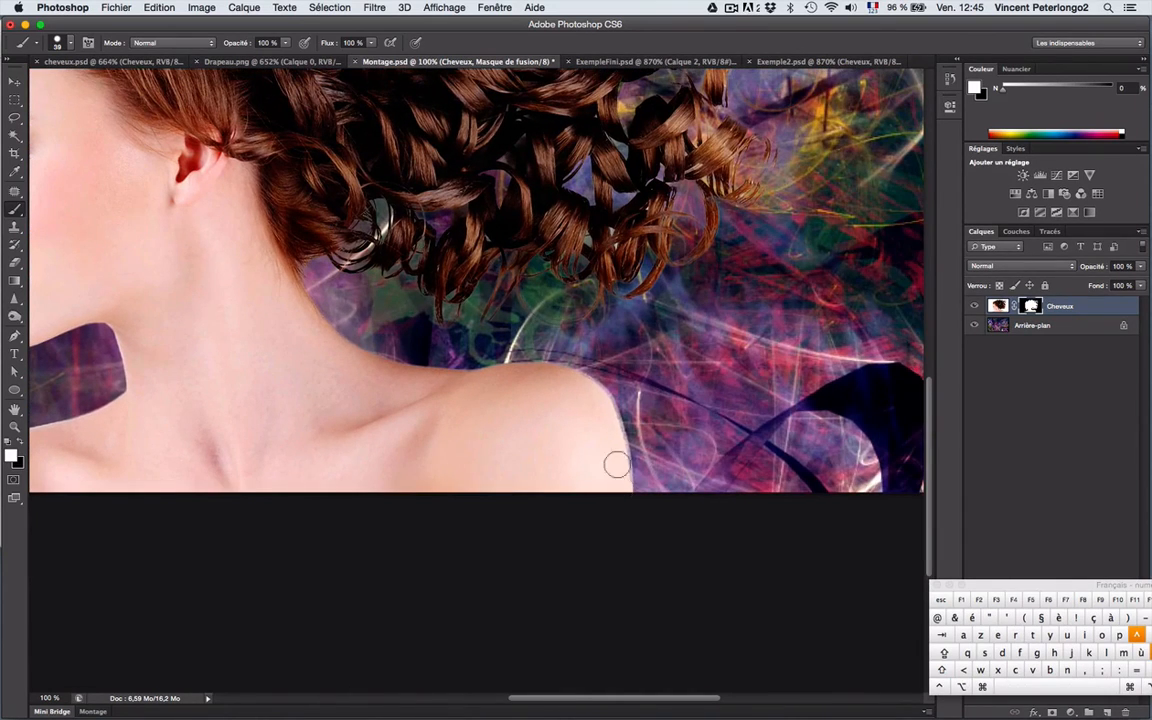
super+click(585, 425)
mouse_move(658, 543)
mouse_down()
mouse_move(645, 458)
mouse_move(620, 383)
mouse_move(599, 366)
mouse_up()
shift+click(595, 354)
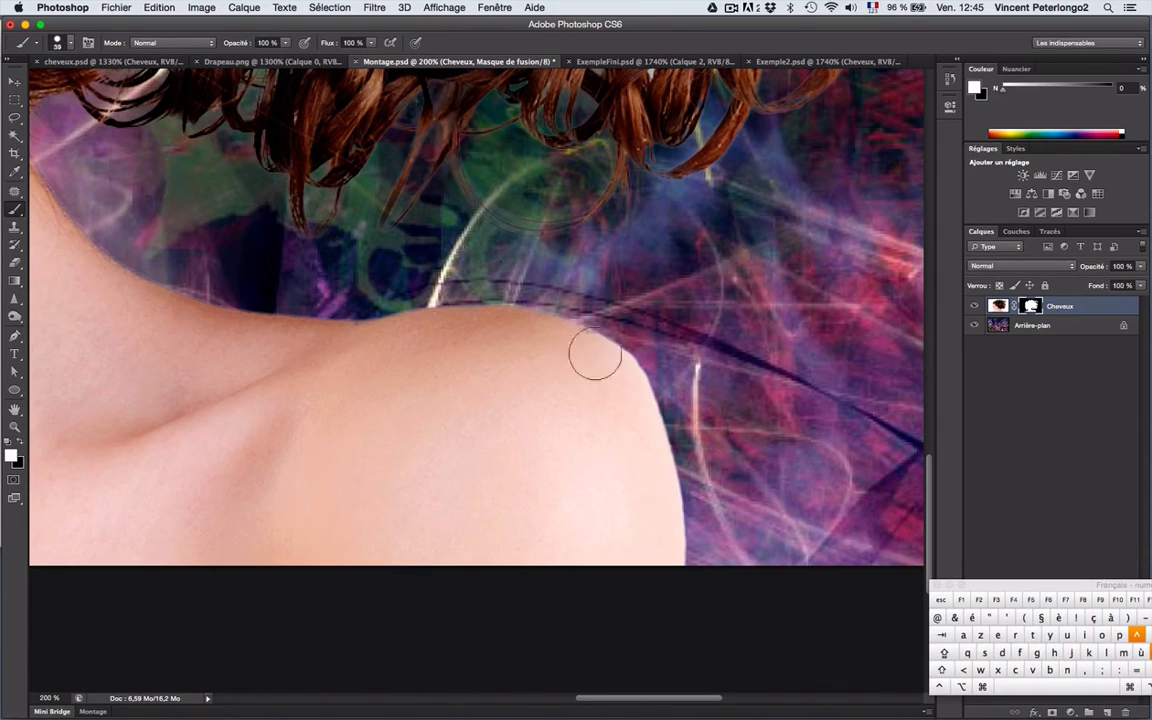
Try a straight white mask stroke along the slope between the neck and the back shoulder, and undo it.
click(206, 334)
shift+click(351, 348)
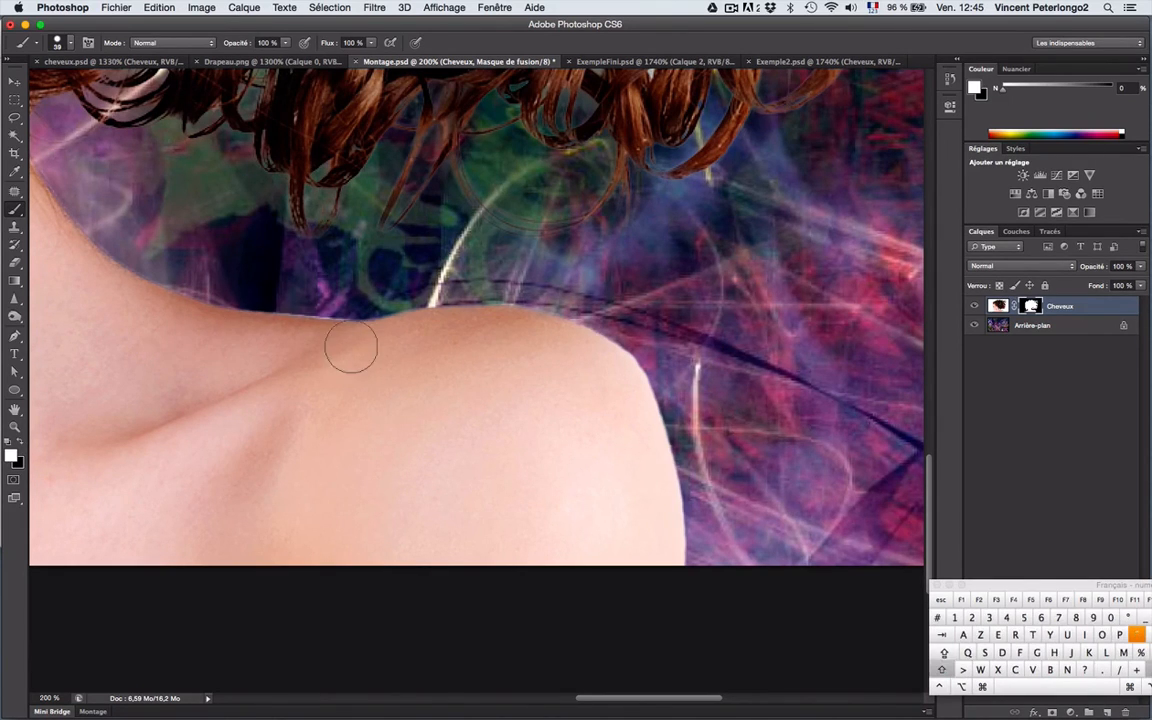
key(super+z)
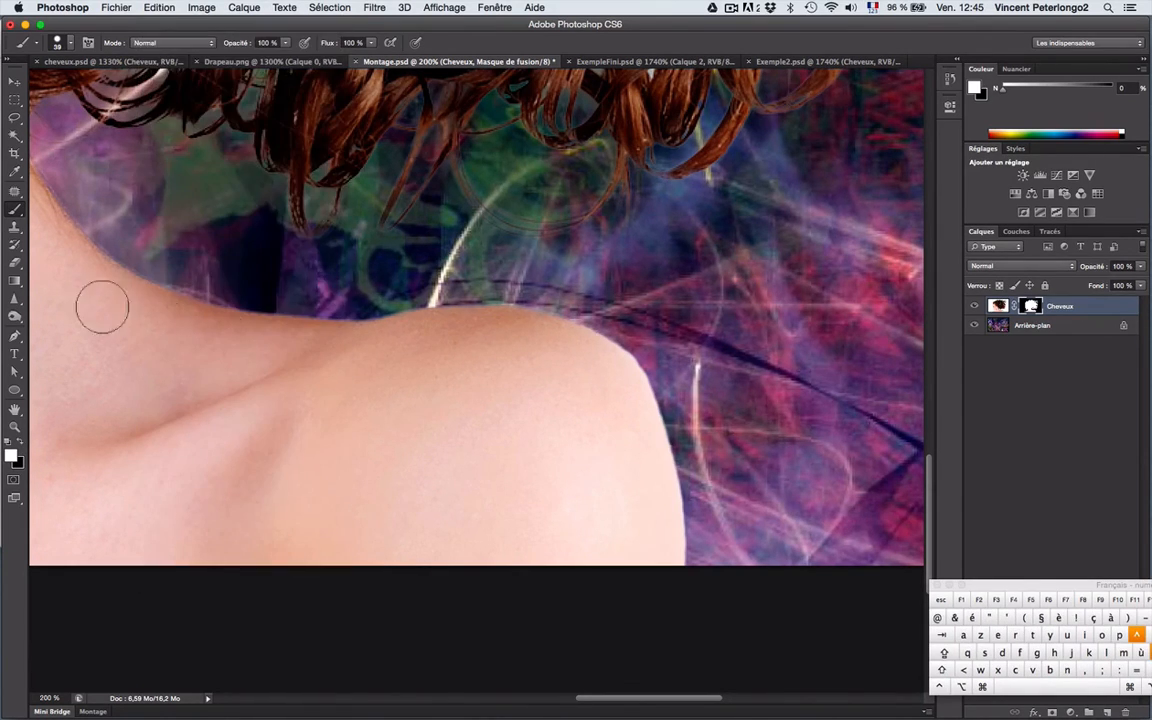
scroll(404, 386, down, 3)
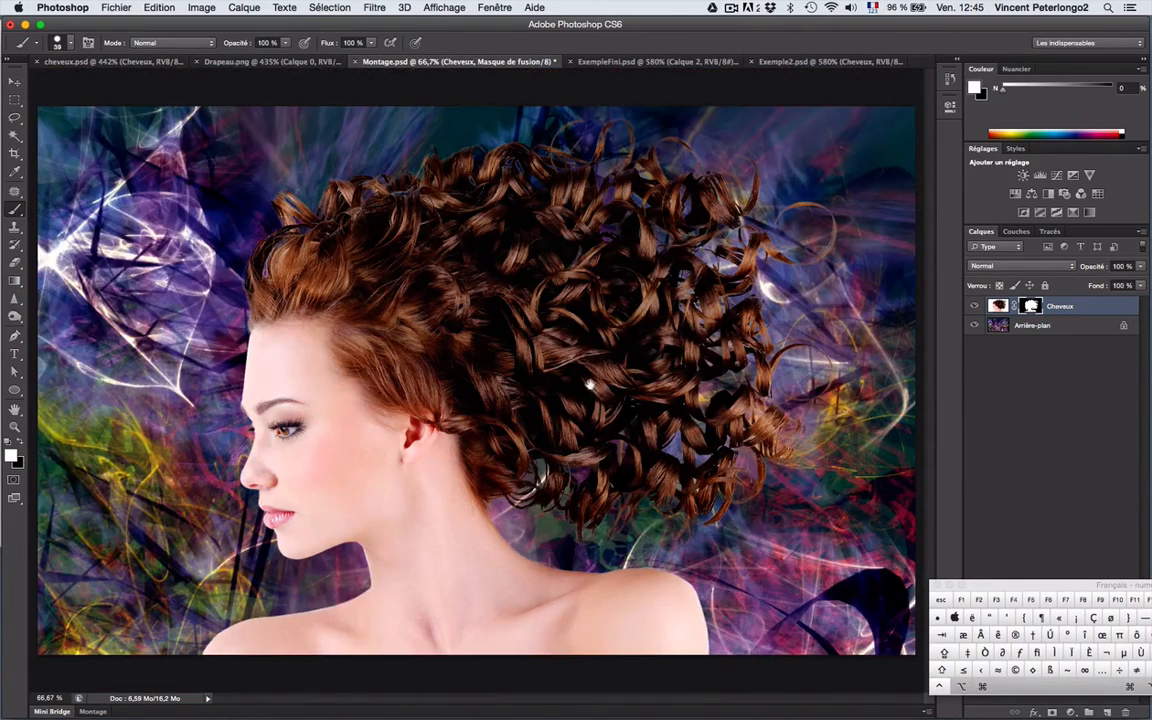